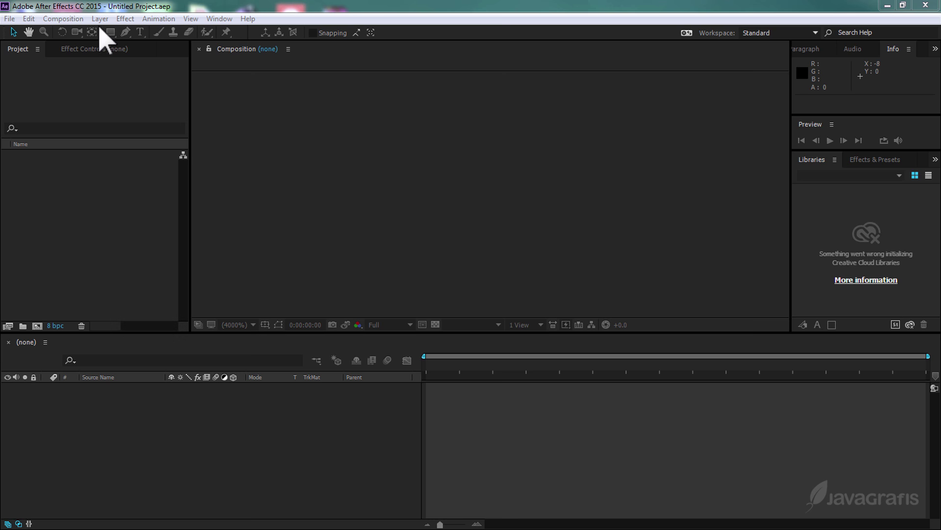
# - Create a composition named PERTAMINA using HDTV 1080 29.97 (1920×1080), 10 seconds long
pyautogui.click(73, 19)
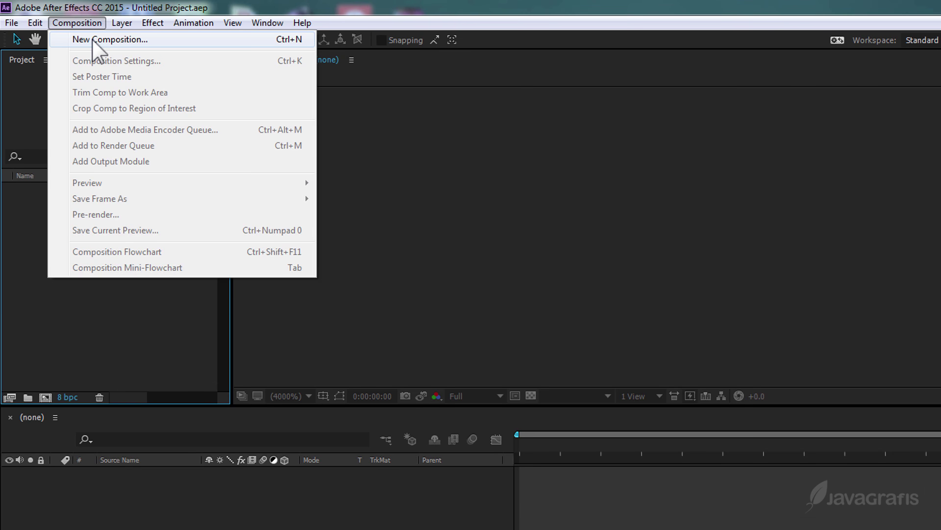
pyautogui.click(92, 39)
pyautogui.click(537, 170)
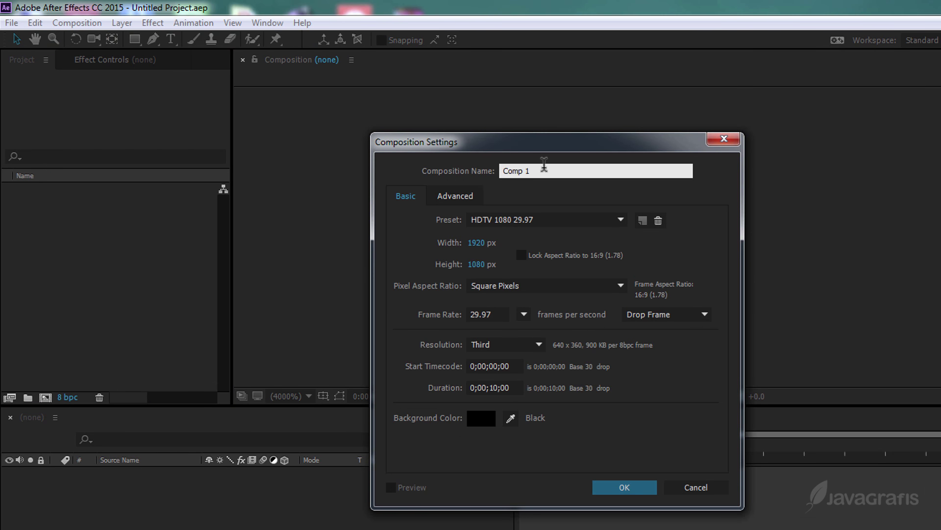
pyautogui.doubleClick(515, 170)
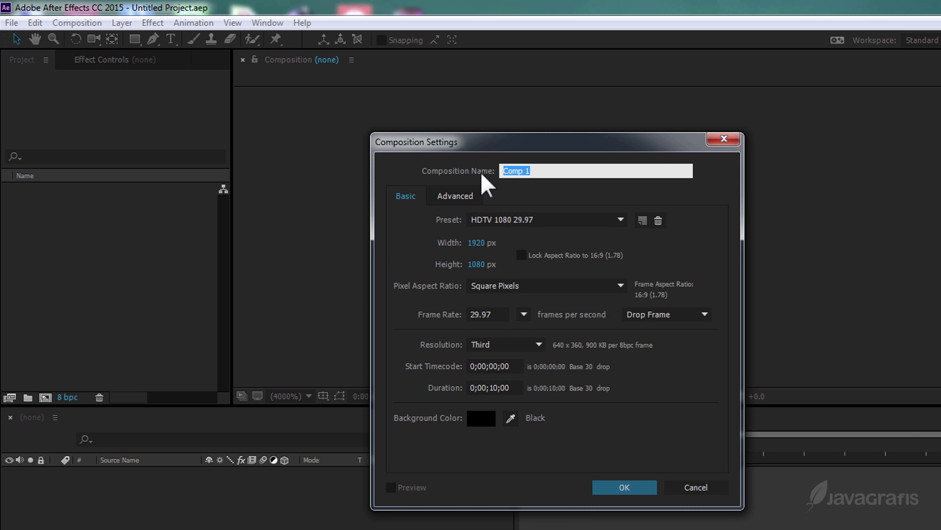
pyautogui.write('PERTAMINA')
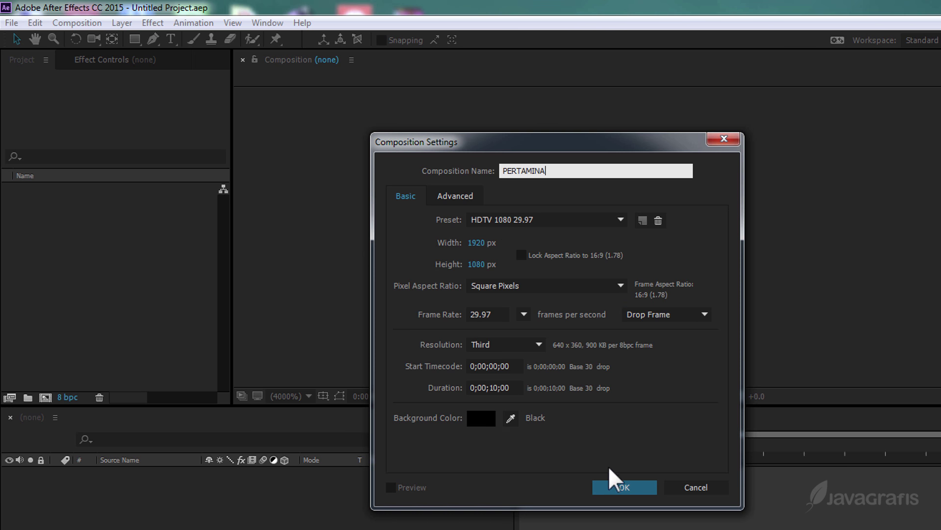
pyautogui.click(614, 484)
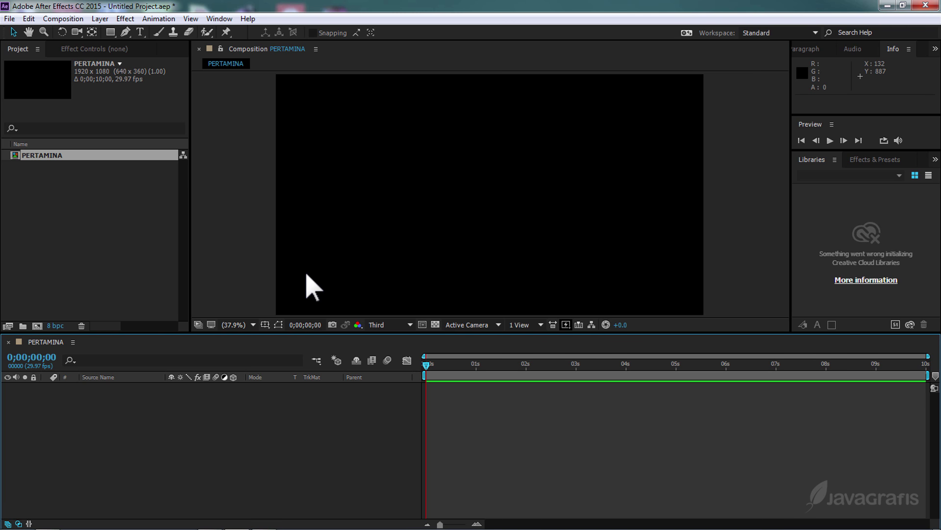
# - Import the Logo, asap and Flare files into the project
pyautogui.rightClick(63, 206)
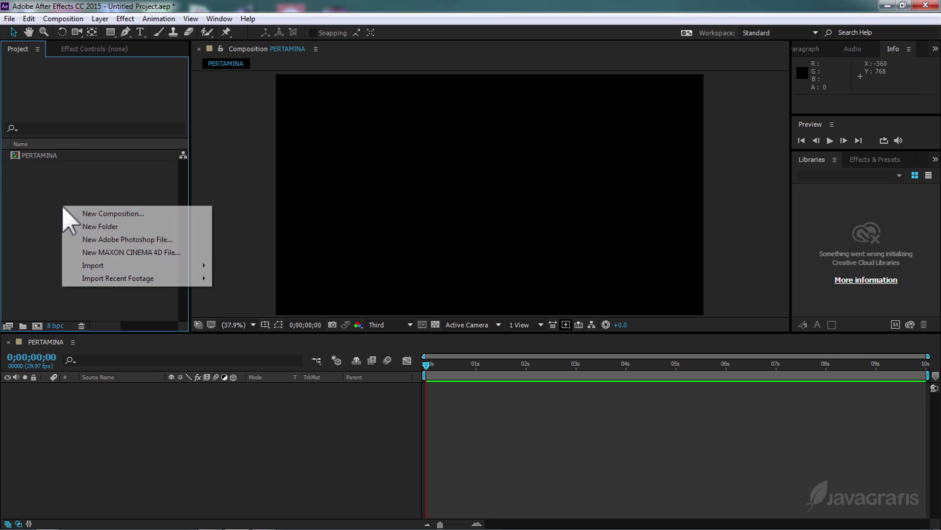
pyautogui.moveTo(233, 346)
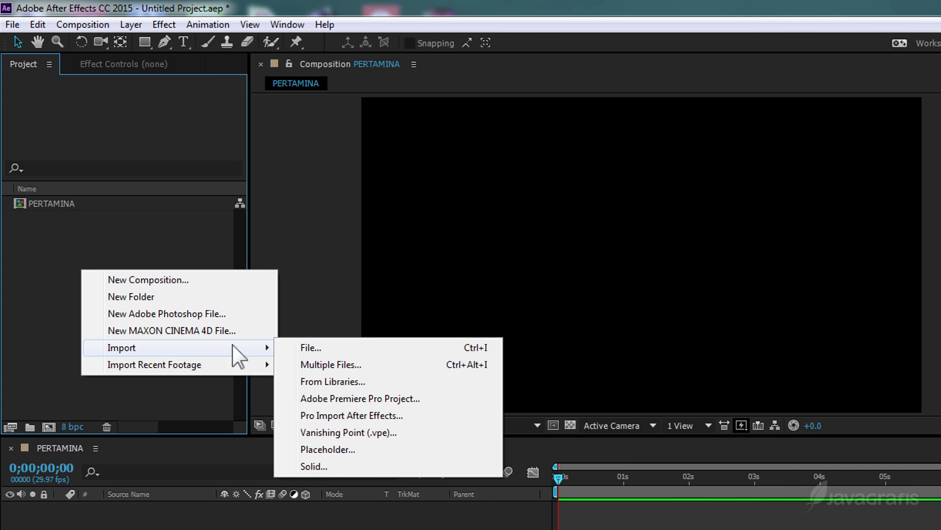
pyautogui.click(298, 346)
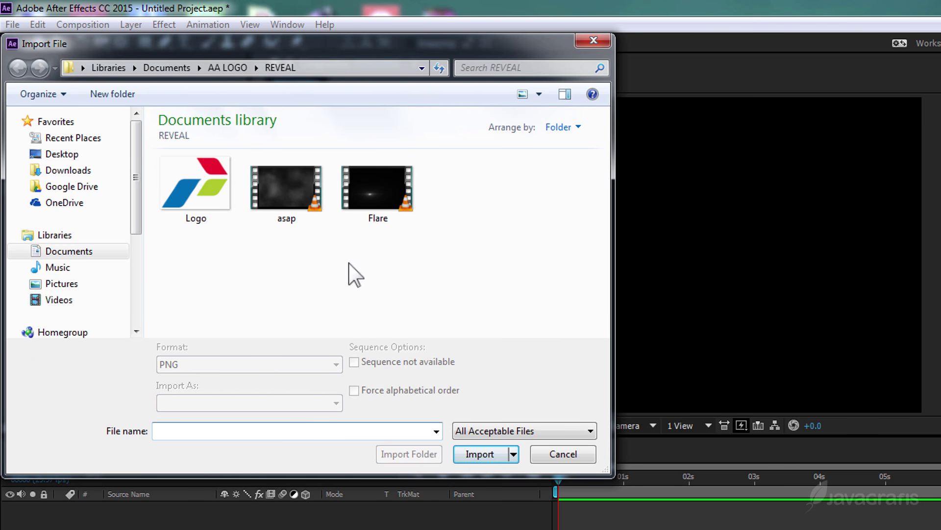
pyautogui.moveTo(429, 249); pyautogui.dragTo(206, 195)
pyautogui.click(474, 452)
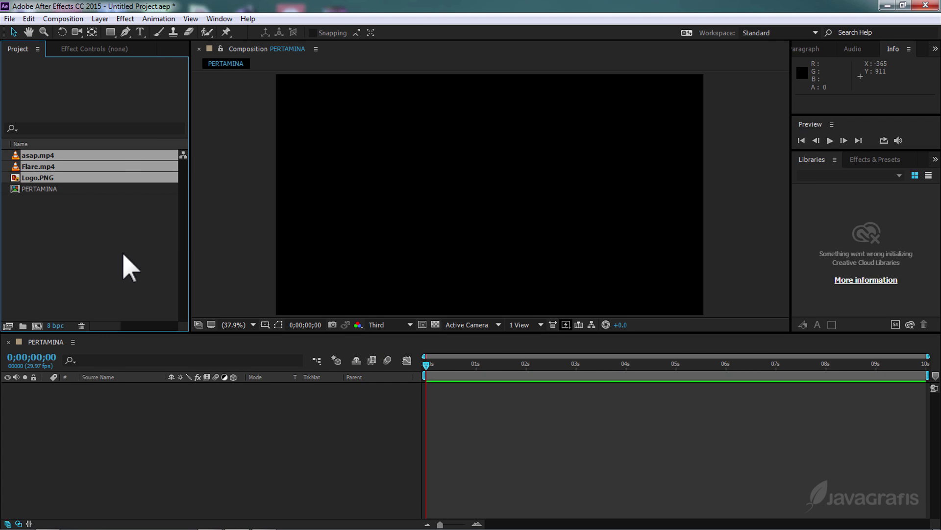
# - Add Logo.PNG to PERTAMINA, scale it to 77% and position it at 960.0, 495.1
pyautogui.click(126, 268)
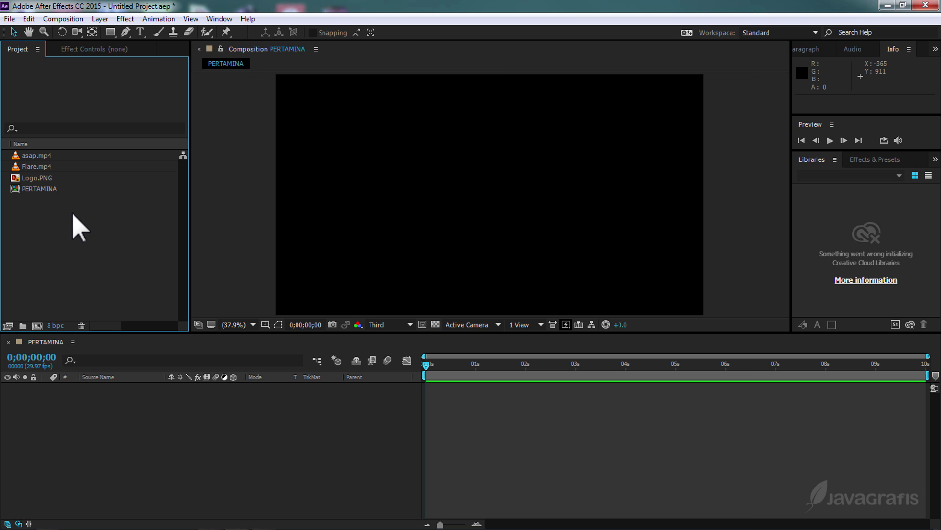
pyautogui.moveTo(38, 178); pyautogui.dragTo(75, 396)
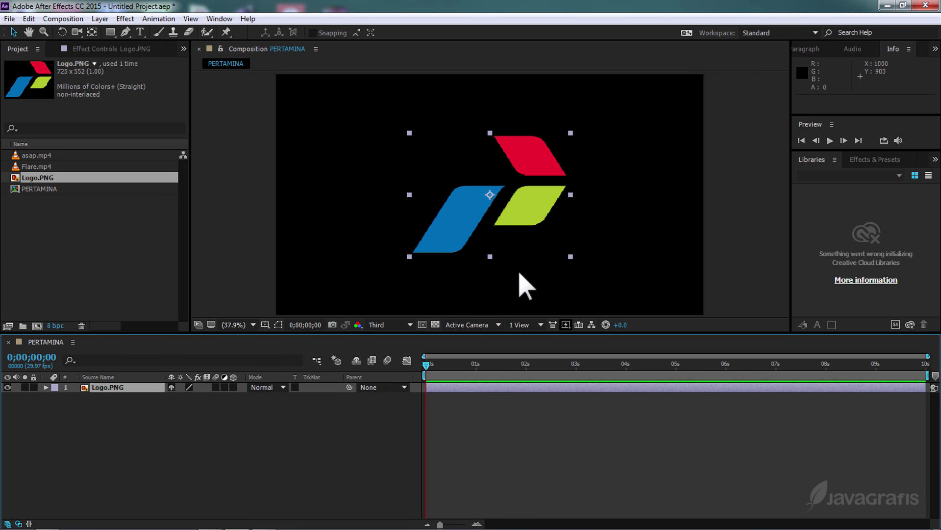
pyautogui.click(571, 257)
pyautogui.moveTo(572, 258); pyautogui.dragTo(558, 243)
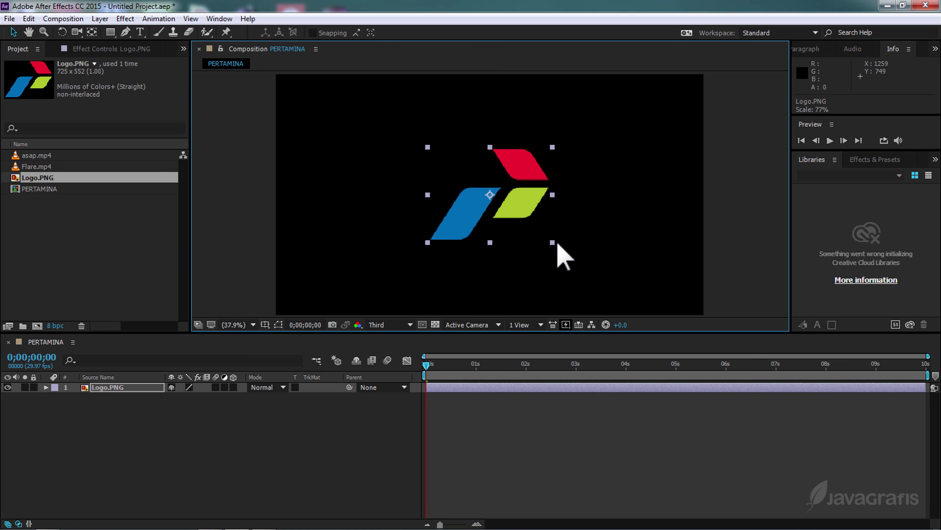
pyautogui.moveTo(519, 210); pyautogui.dragTo(518, 199)
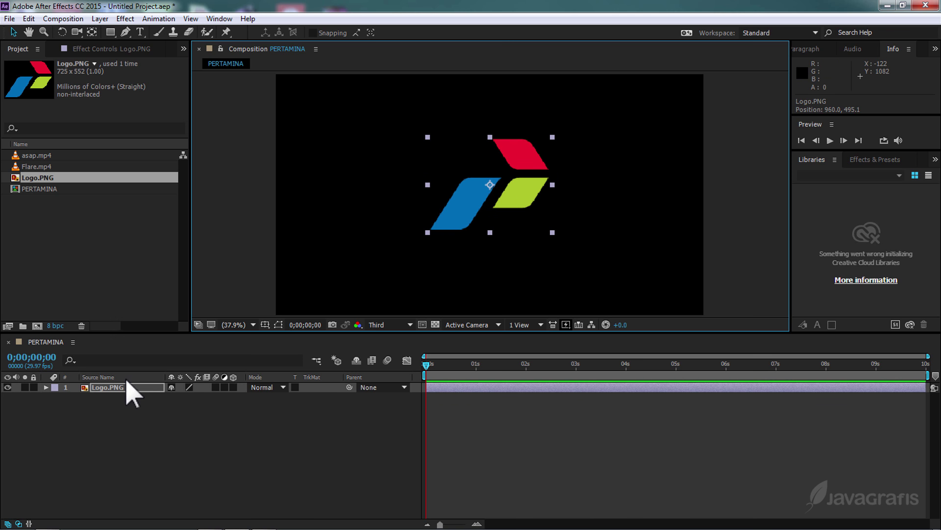
# - Pre-compose the Logo.PNG layer into a LOGO composition, moving all attributes into it
pyautogui.rightClick(120, 390)
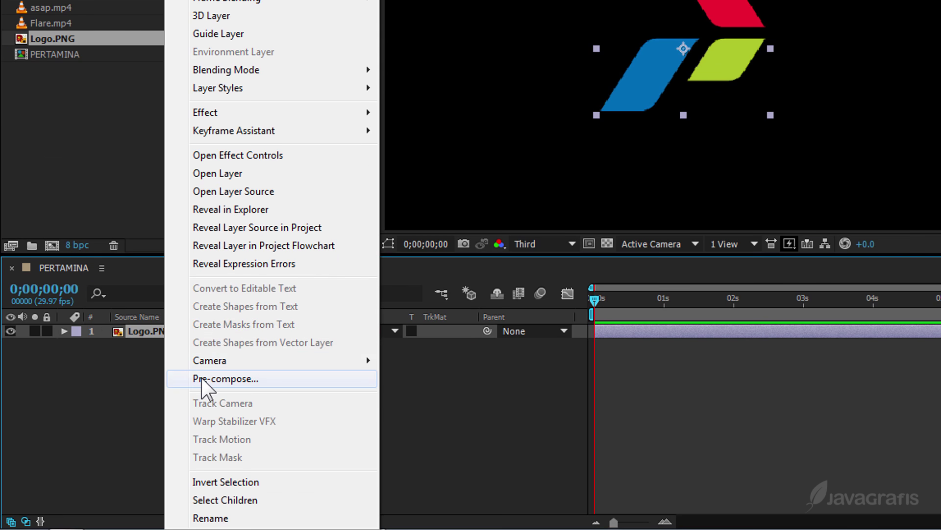
pyautogui.click(201, 380)
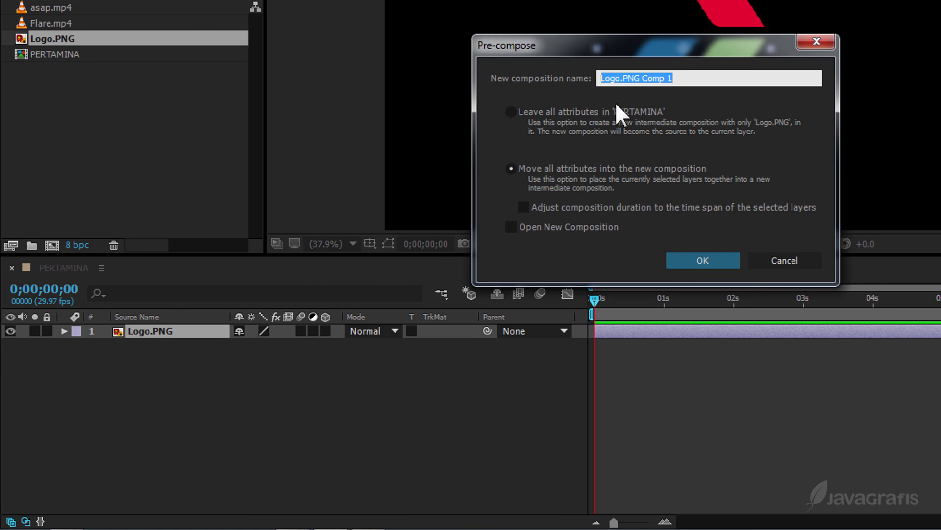
pyautogui.click(679, 77)
pyautogui.moveTo(679, 77); pyautogui.dragTo(593, 69)
pyautogui.write('LOGO')
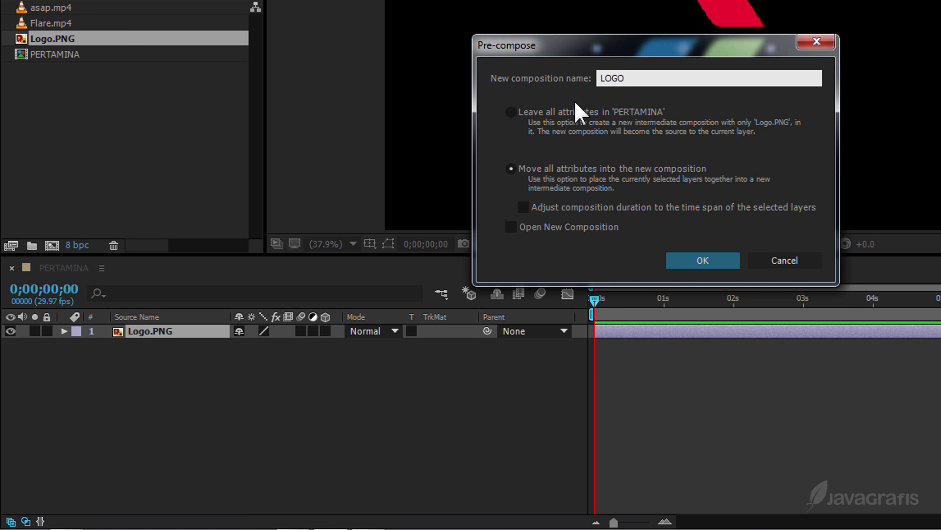
pyautogui.click(510, 167)
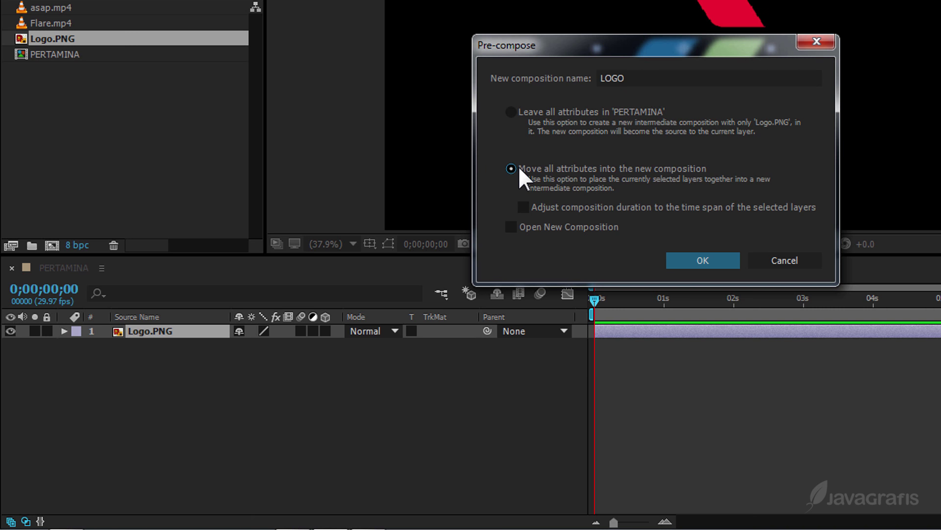
pyautogui.click(693, 257)
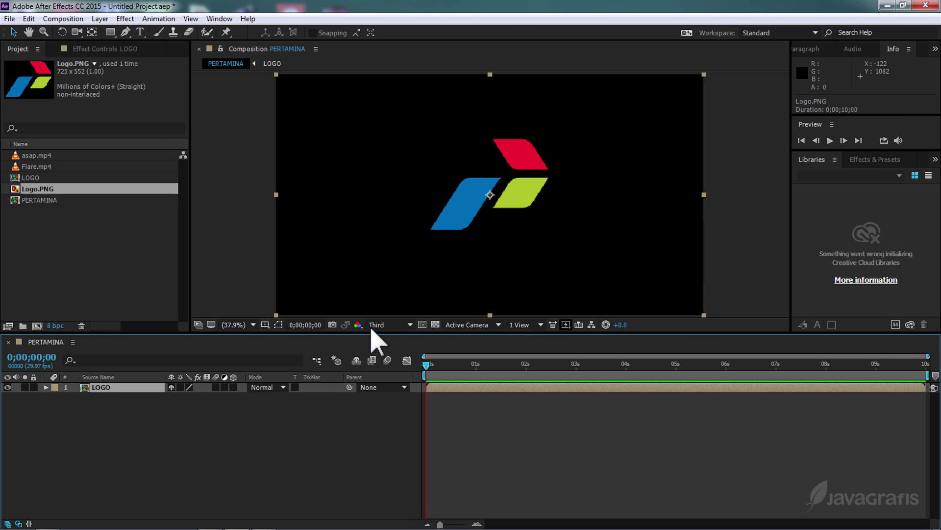
pyautogui.click(100, 18)
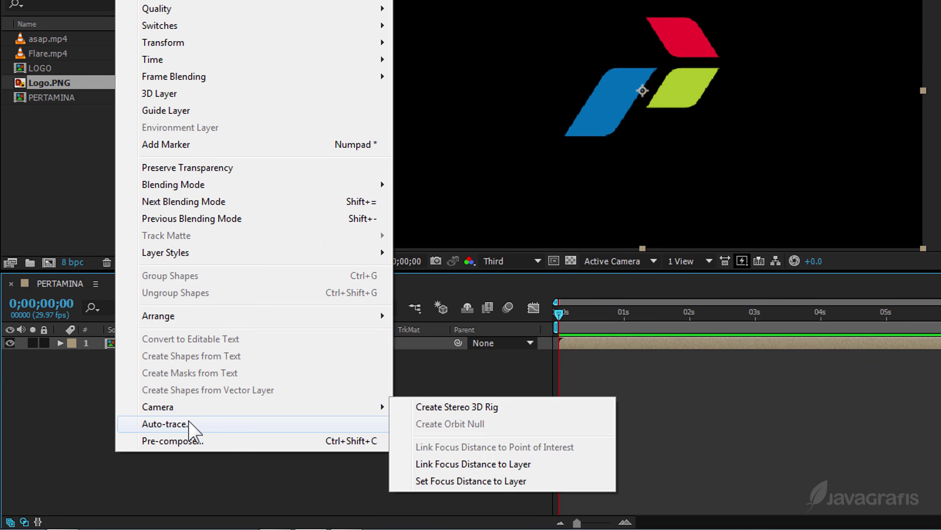
# - Auto-trace the LOGO layer with default Alpha settings and show the traced mask paths
pyautogui.click(189, 422)
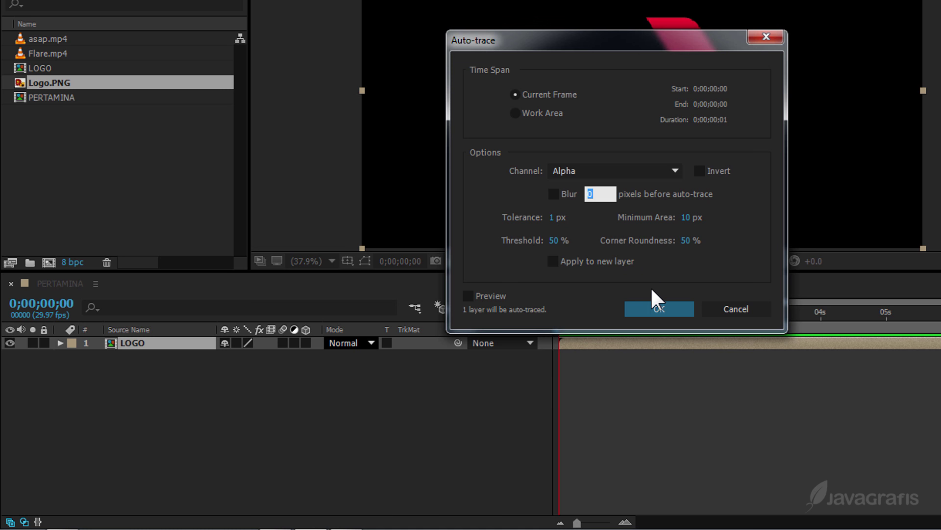
pyautogui.click(652, 305)
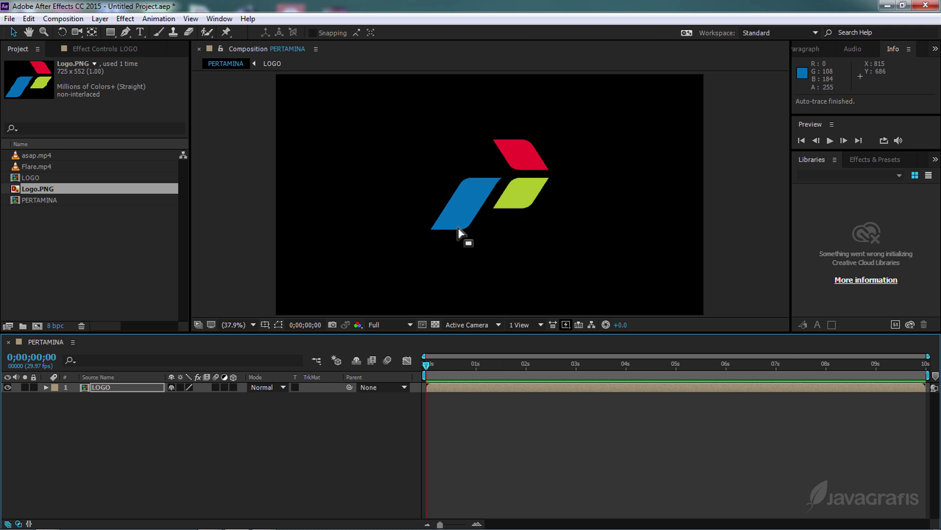
pyautogui.click(279, 325)
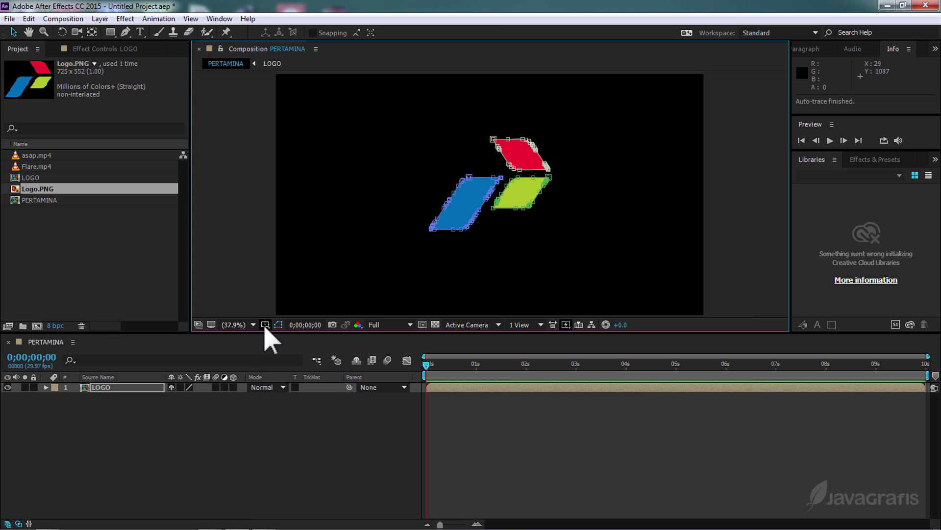
# - Apply Saber to LOGO with the Electric preset and a white FFFFFF glow colour
pyautogui.click(125, 18)
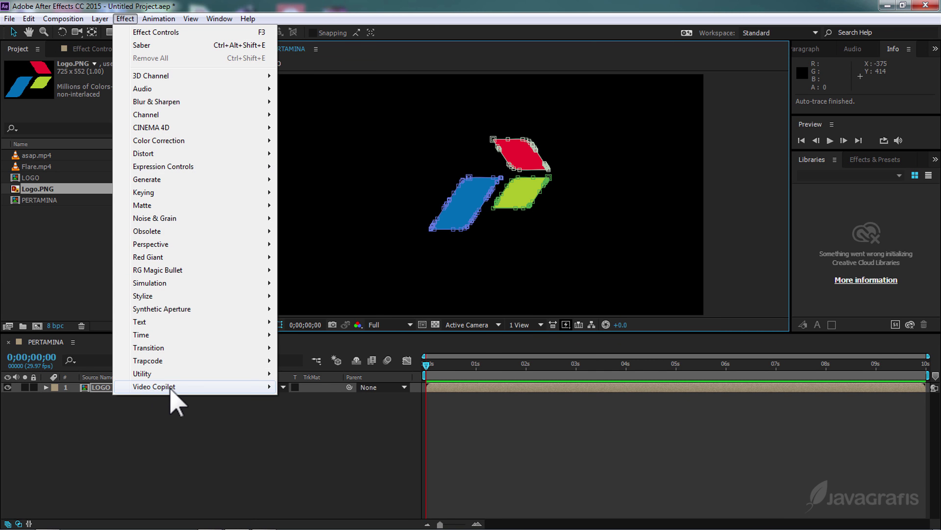
pyautogui.moveTo(199, 389)
pyautogui.click(299, 413)
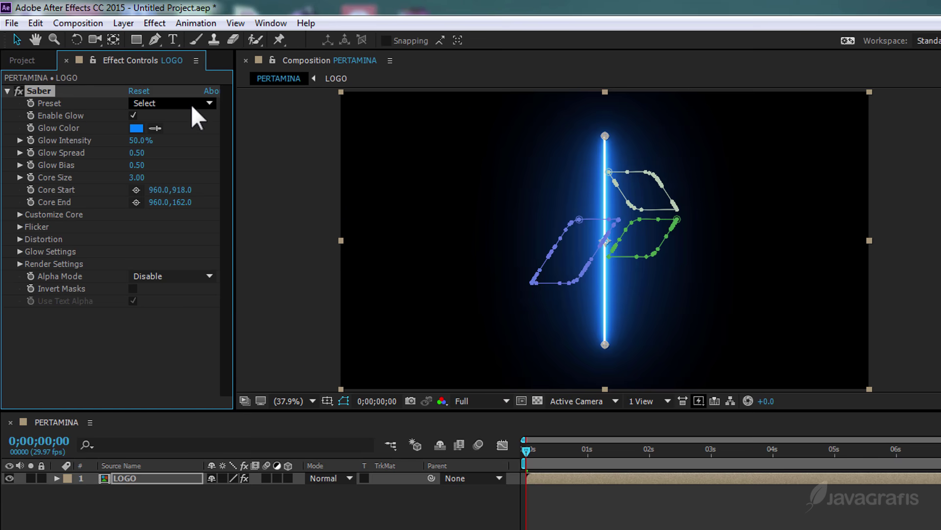
pyautogui.click(190, 104)
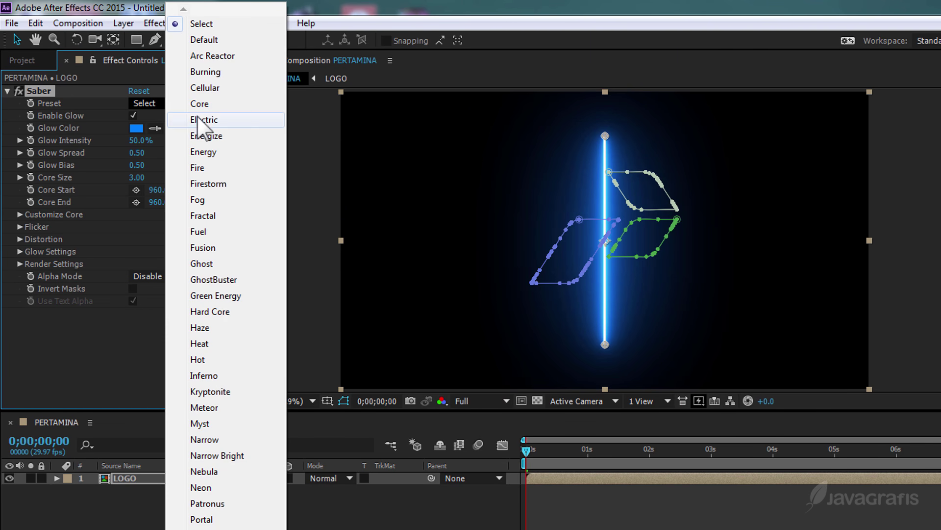
pyautogui.click(198, 120)
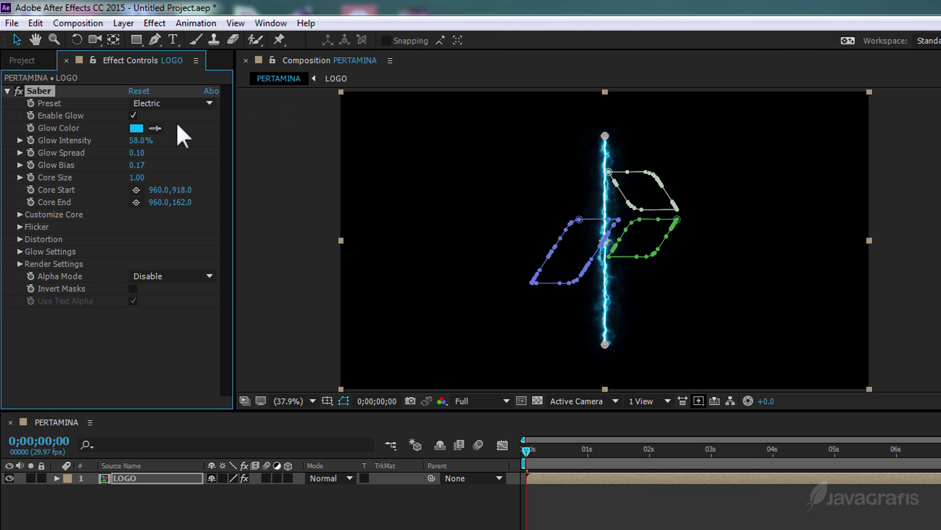
pyautogui.click(137, 128)
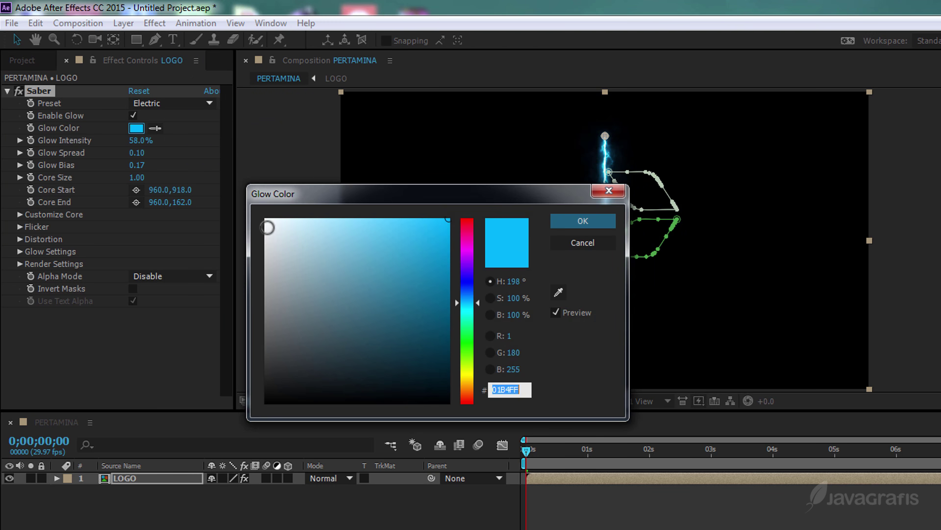
pyautogui.moveTo(269, 227); pyautogui.dragTo(248, 205)
pyautogui.click(562, 223)
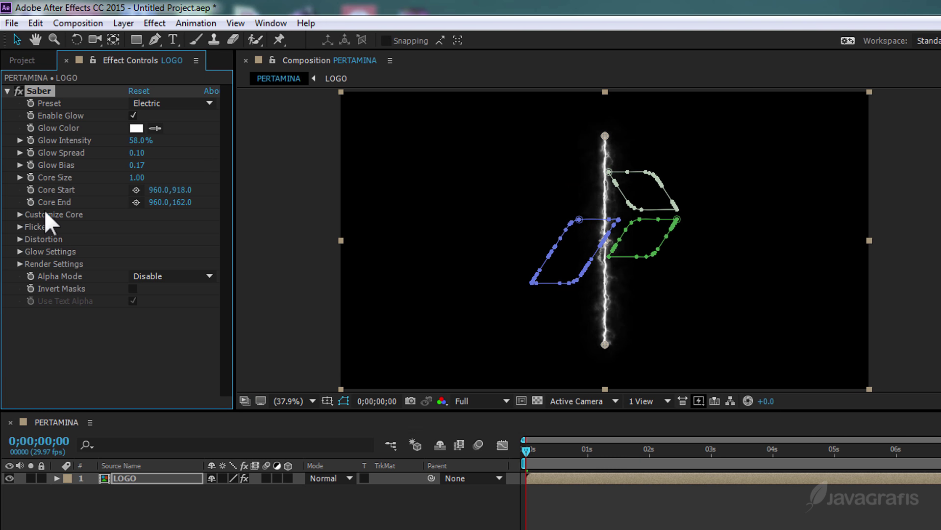
pyautogui.click(19, 215)
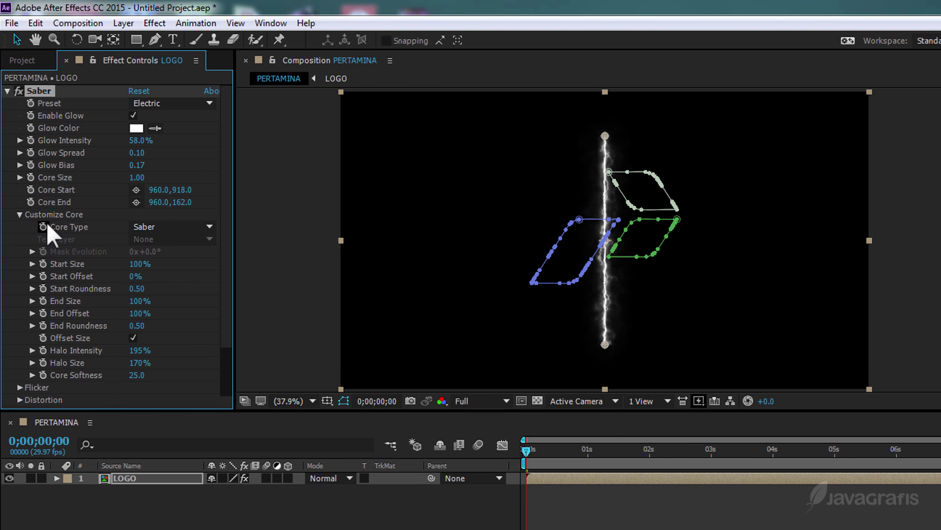
# - Set Saber Core Type to Layer Masks, hide mask paths, and preview at Third resolution
pyautogui.click(177, 226)
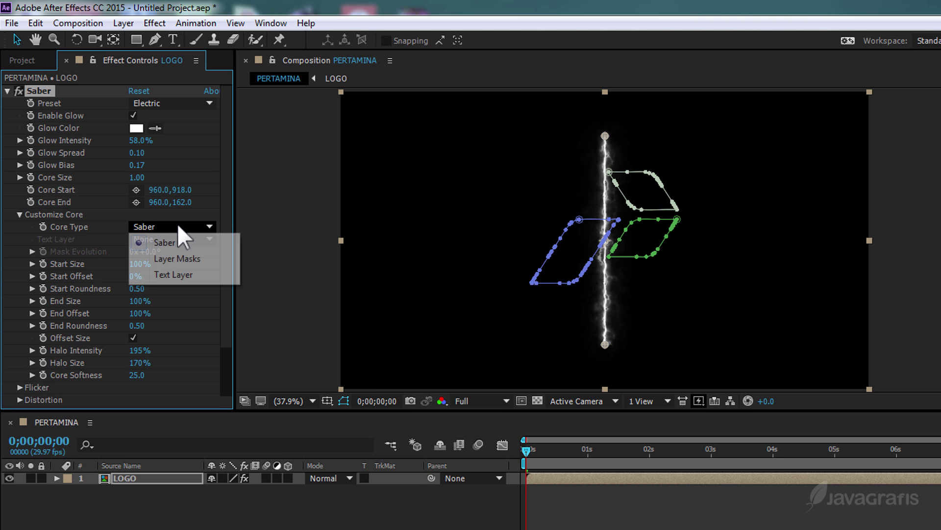
pyautogui.click(176, 258)
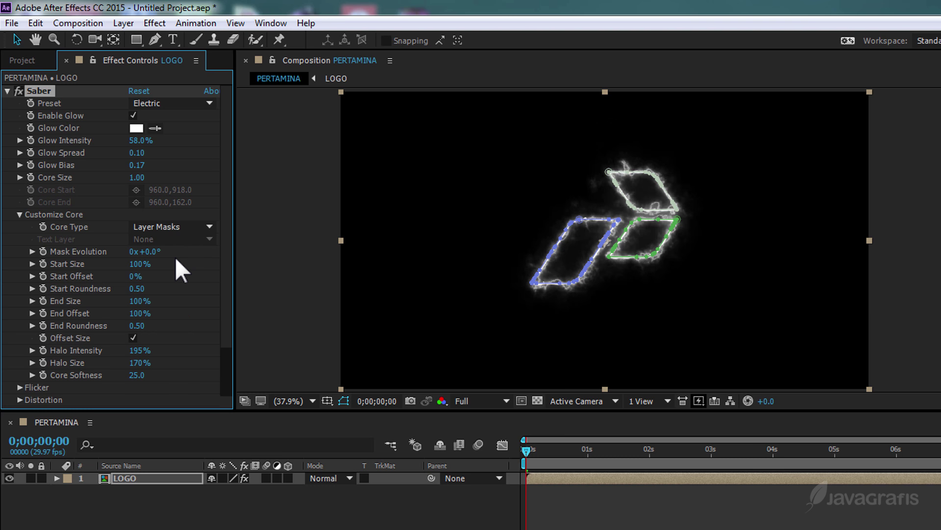
pyautogui.click(345, 400)
pyautogui.click(461, 400)
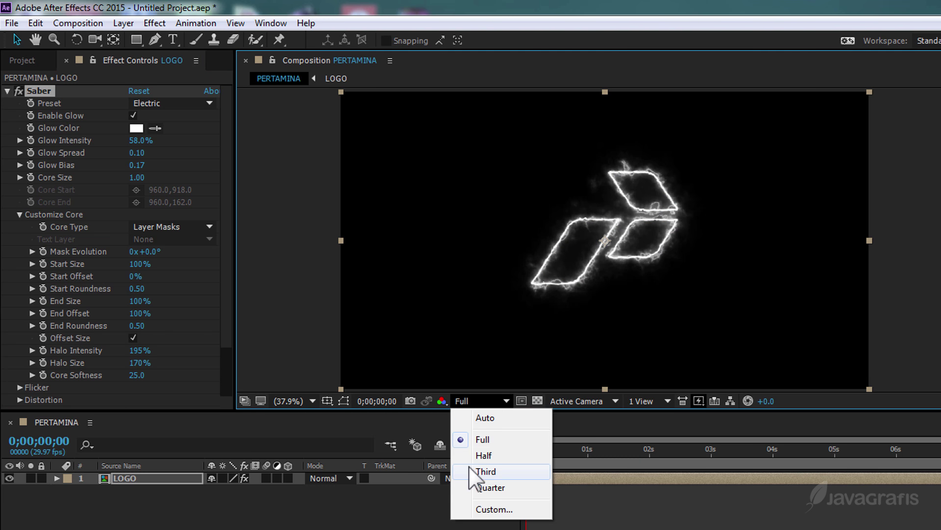
pyautogui.click(483, 471)
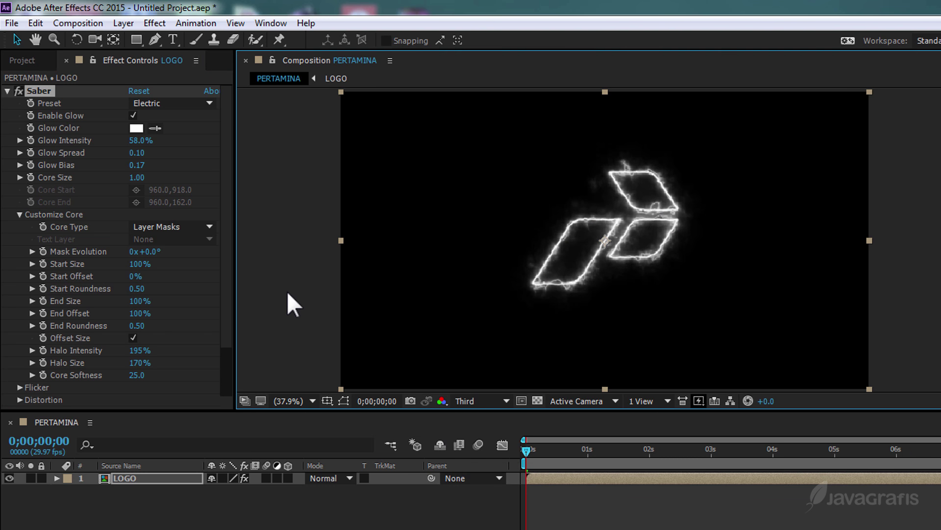
# - At frame zero, enable keyframing on Saber Start Size
pyautogui.moveTo(527, 450); pyautogui.dragTo(512, 455)
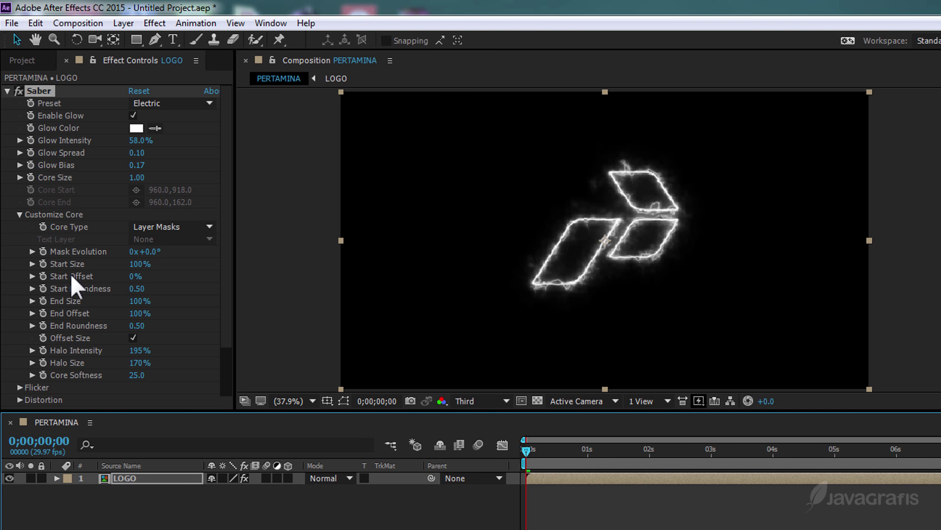
pyautogui.click(43, 263)
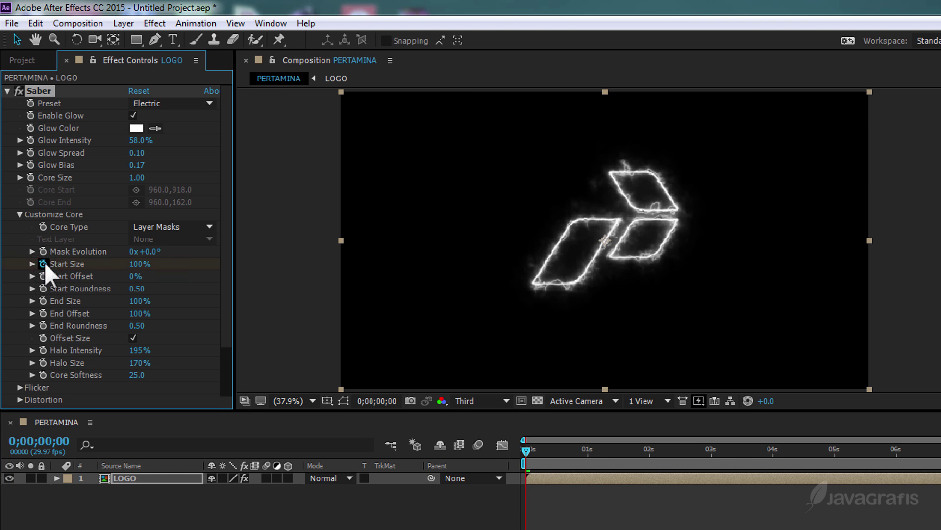
pyautogui.click(135, 264)
pyautogui.write('0')
# - Key Saber Start Size at 0% on frame zero and 100% at one second
pyautogui.press('Return')
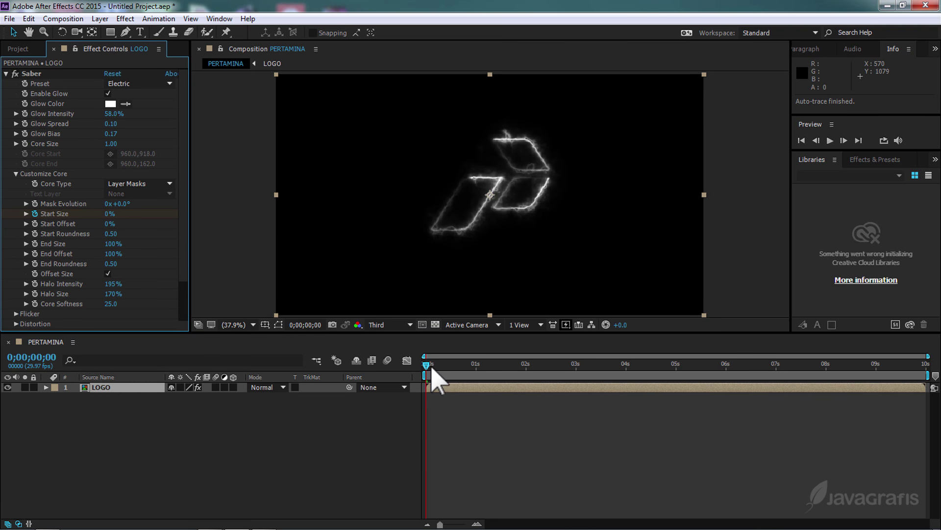
pyautogui.moveTo(428, 369); pyautogui.dragTo(479, 370)
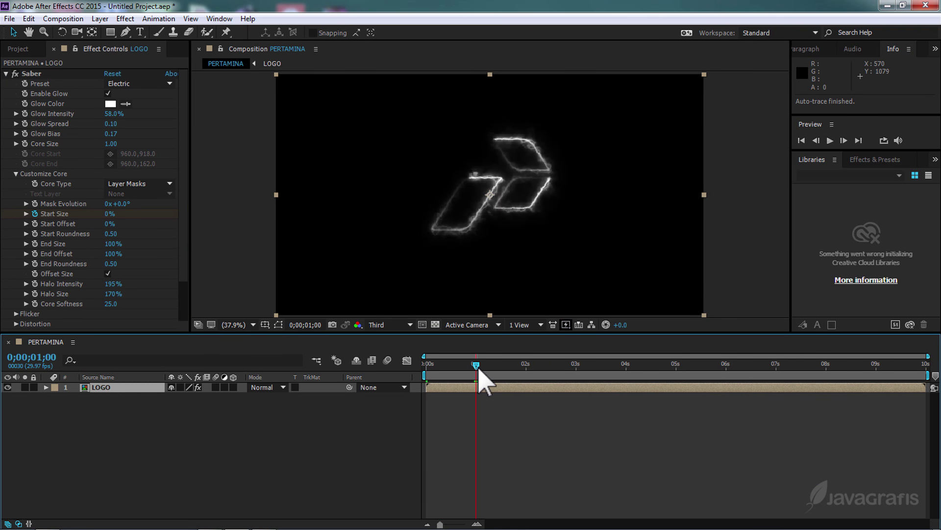
pyautogui.click(109, 217)
pyautogui.click(108, 212)
pyautogui.write('100')
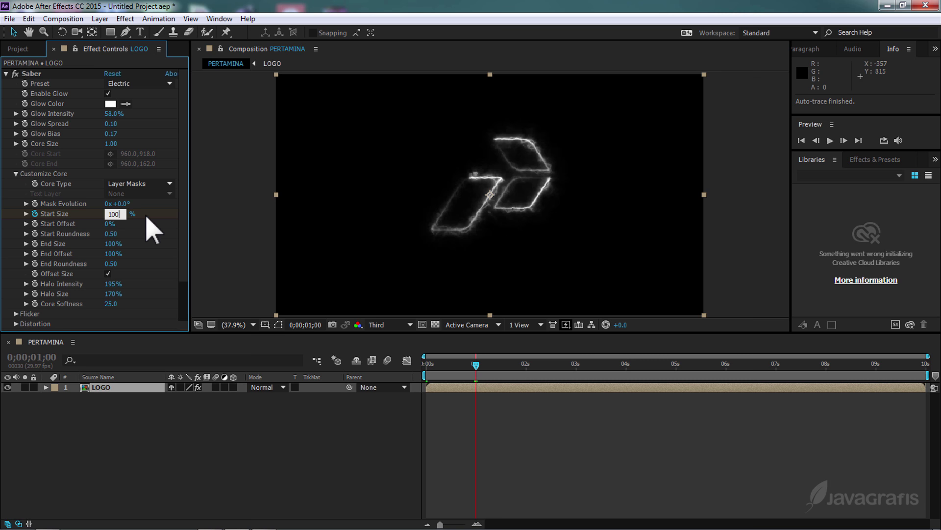
pyautogui.press('Return')
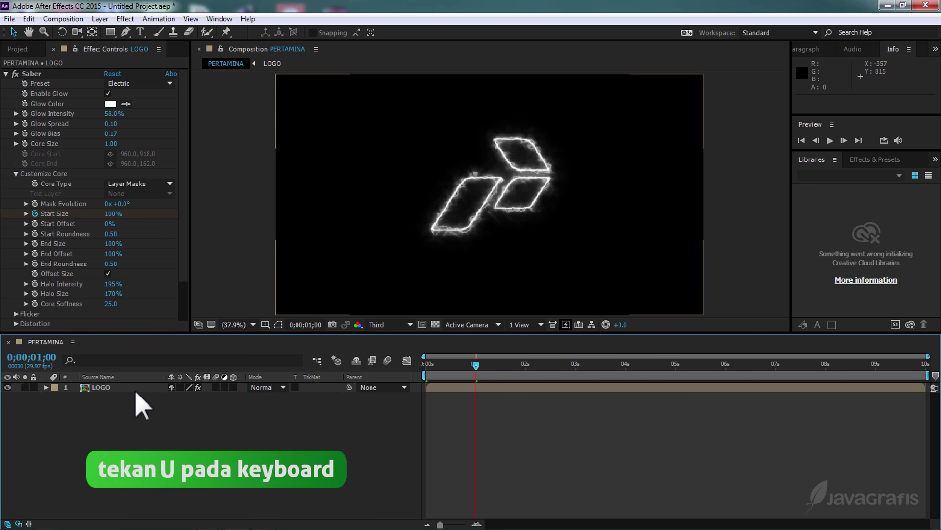
# - Hold Start Size at 100% with a keyframe at 2s, then key it to 0% at 3s
pyautogui.click(136, 387)
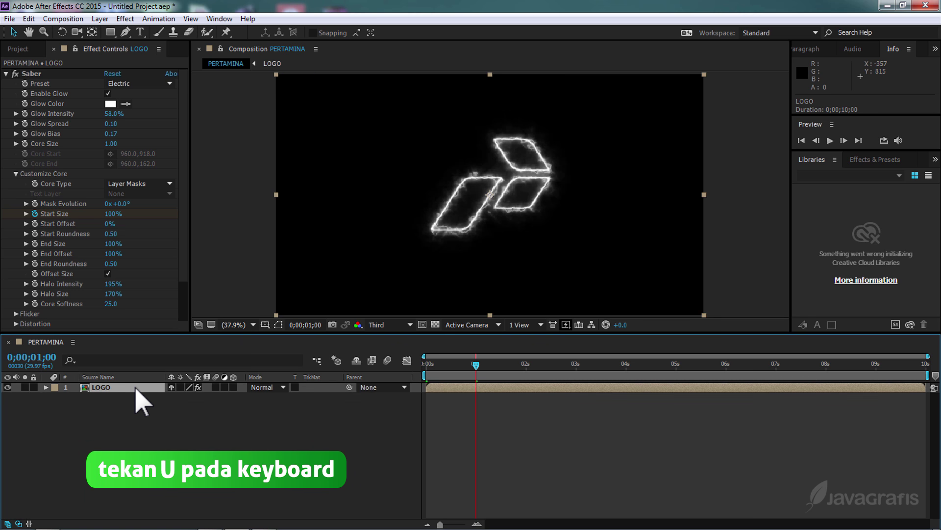
pyautogui.press('u')
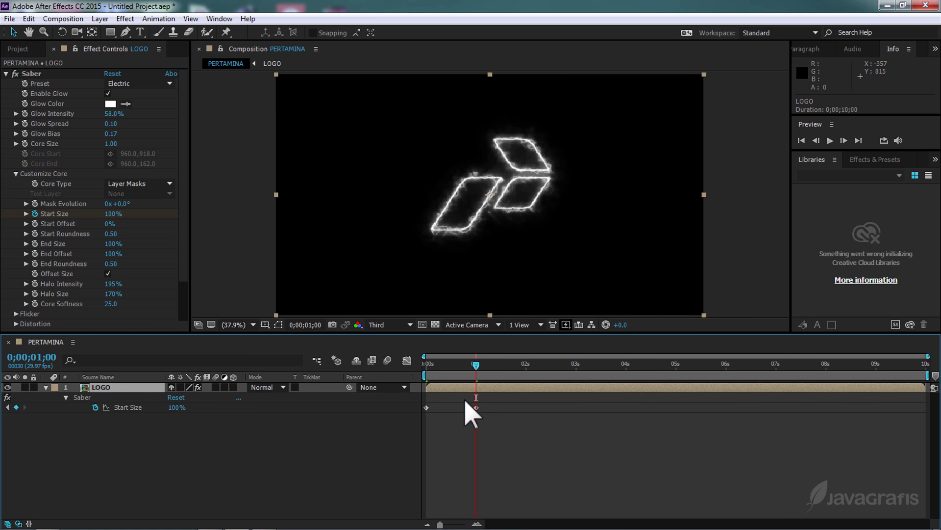
pyautogui.click(526, 365)
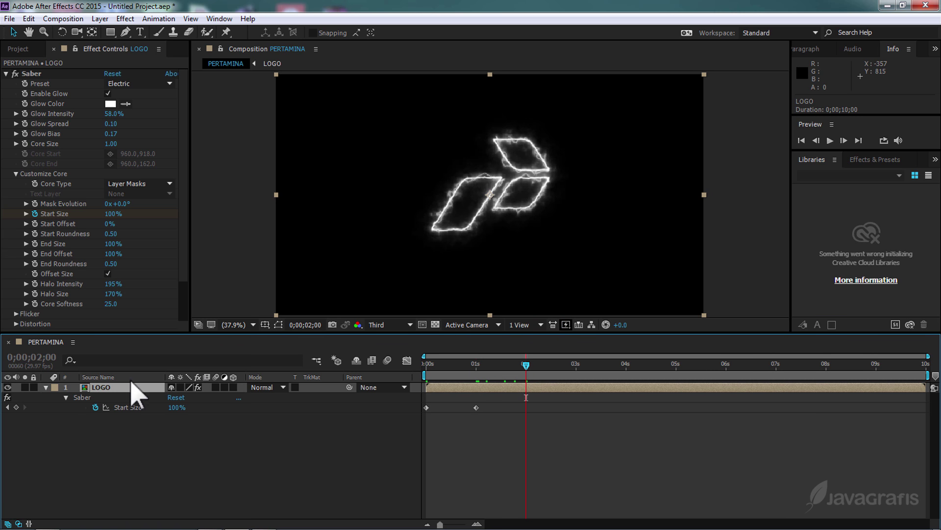
pyautogui.click(16, 407)
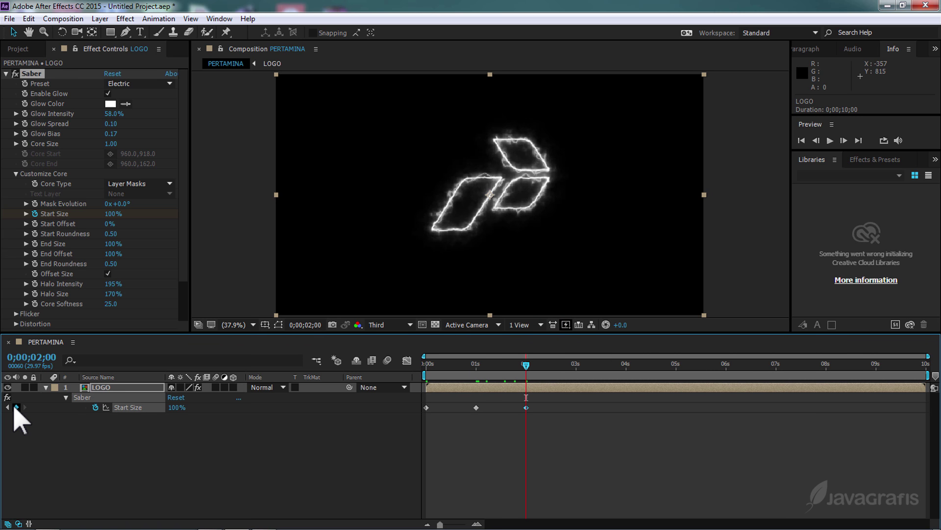
pyautogui.moveTo(526, 365)
pyautogui.mouseDown()
pyautogui.moveTo(576, 365)
pyautogui.moveTo(578, 378)
pyautogui.moveTo(577, 368)
pyautogui.mouseUp()
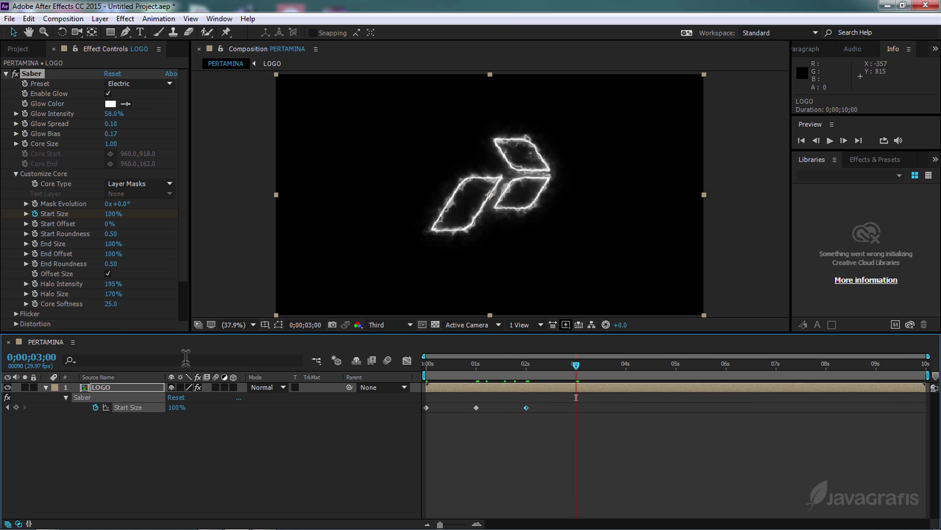
pyautogui.click(113, 213)
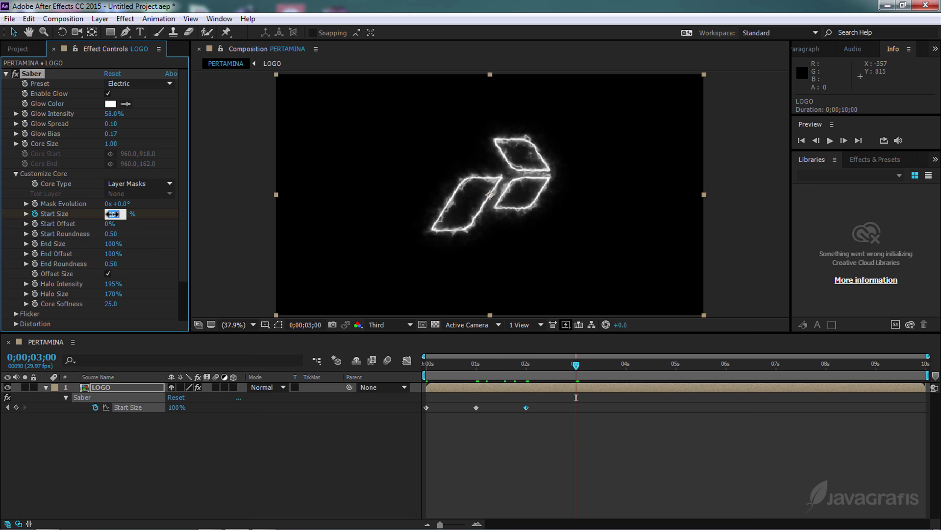
pyautogui.write('0')
pyautogui.press('Return')
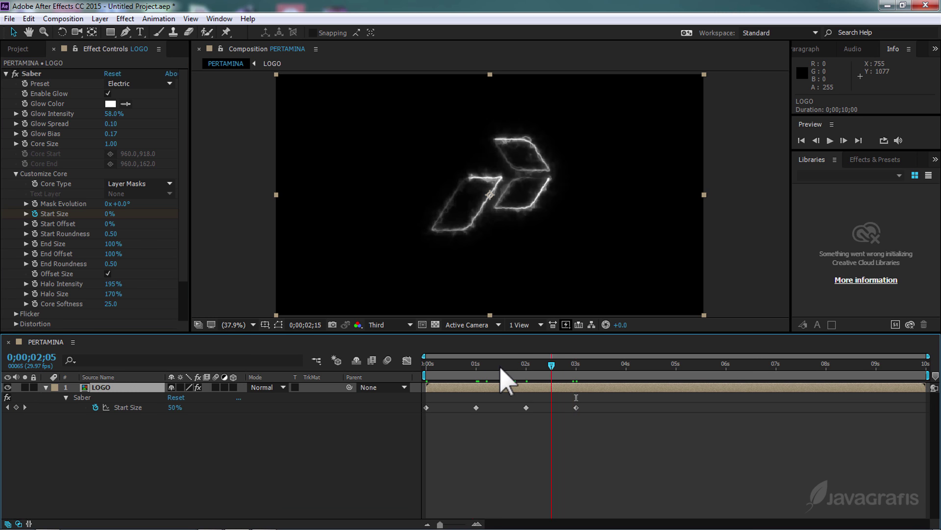
pyautogui.moveTo(500, 366); pyautogui.dragTo(426, 366)
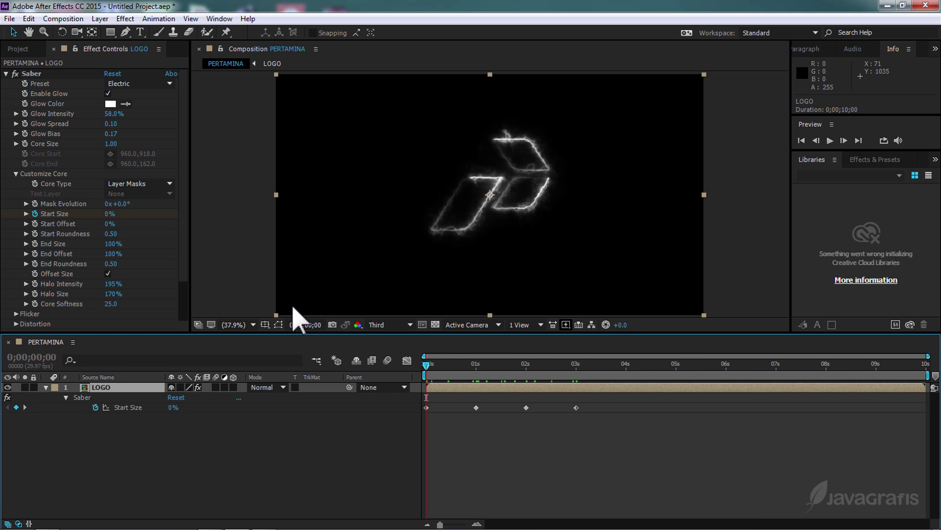
# - Key Saber Start Offset from 100% at 0s to 0% at 3s, and set End Size to 0%
pyautogui.click(39, 227)
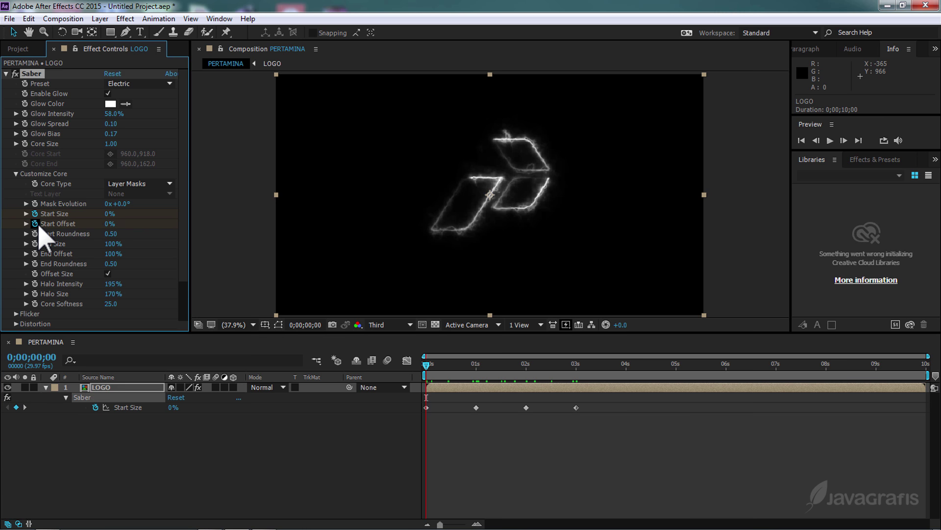
pyautogui.click(108, 225)
pyautogui.write('100')
pyautogui.press('Return')
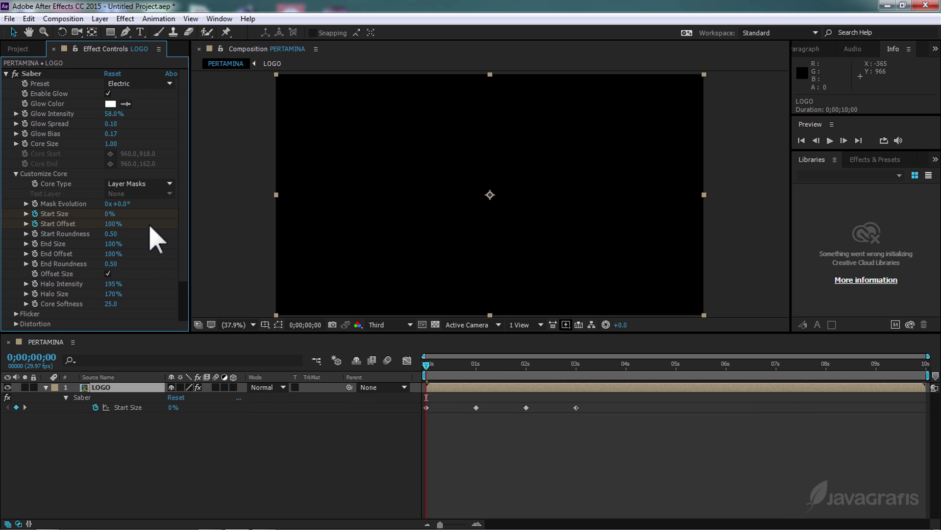
pyautogui.moveTo(472, 370); pyautogui.dragTo(576, 376)
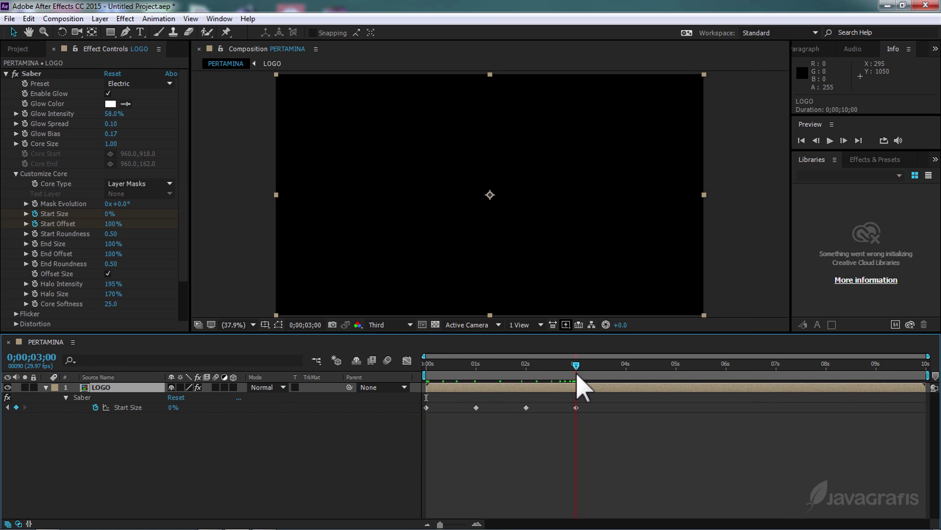
pyautogui.click(113, 224)
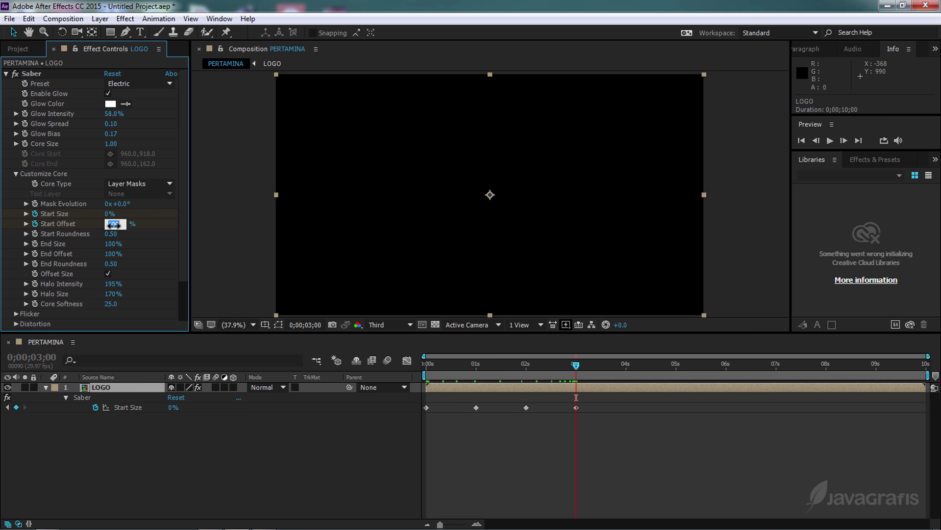
pyautogui.write('0')
pyautogui.press('Return')
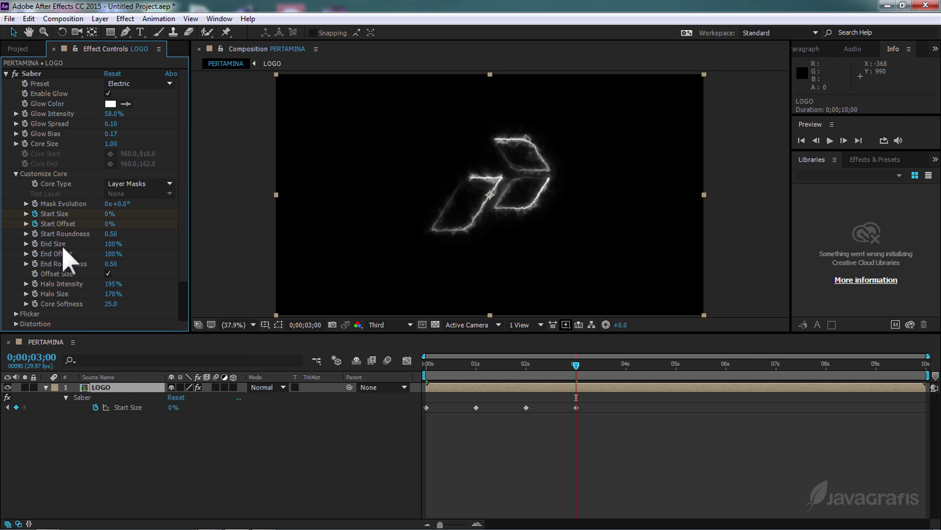
pyautogui.click(113, 244)
pyautogui.write('0')
pyautogui.press('Return')
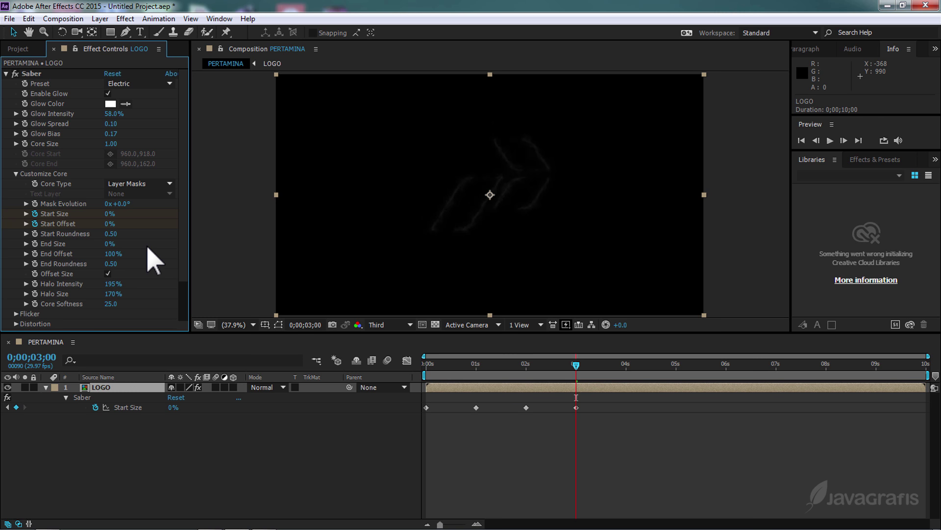
# - Key End Offset from 100% at 0;00;00;14 to 0% at 0;00;03;16, then list keyframed properties
pyautogui.moveTo(575, 364); pyautogui.dragTo(450, 379)
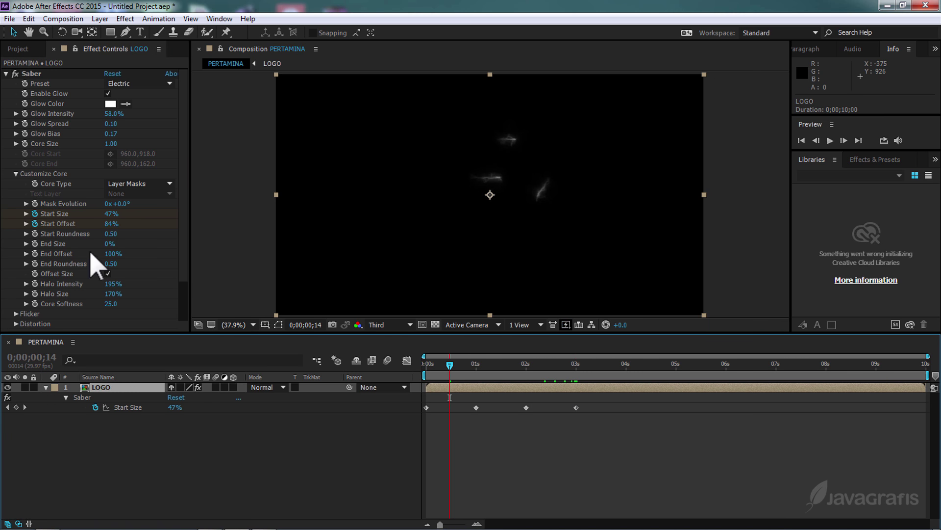
pyautogui.click(39, 257)
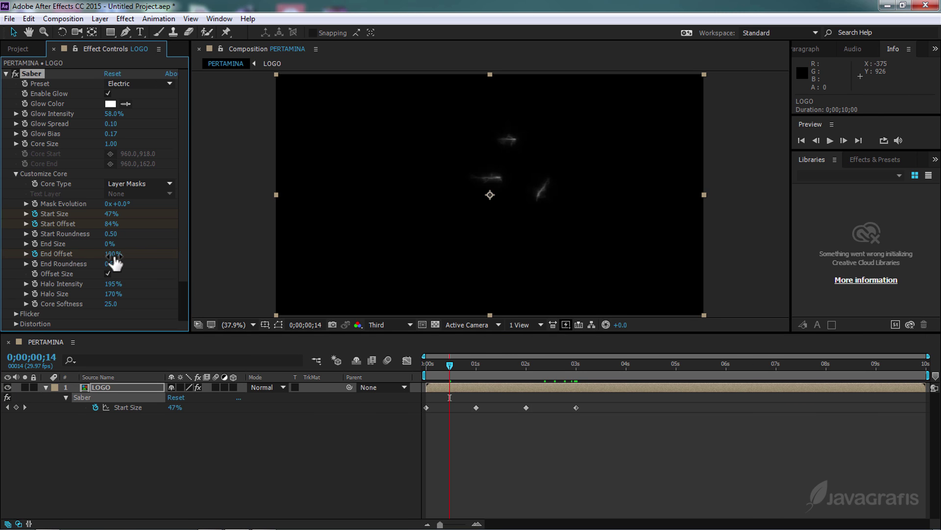
pyautogui.moveTo(450, 368); pyautogui.dragTo(603, 381)
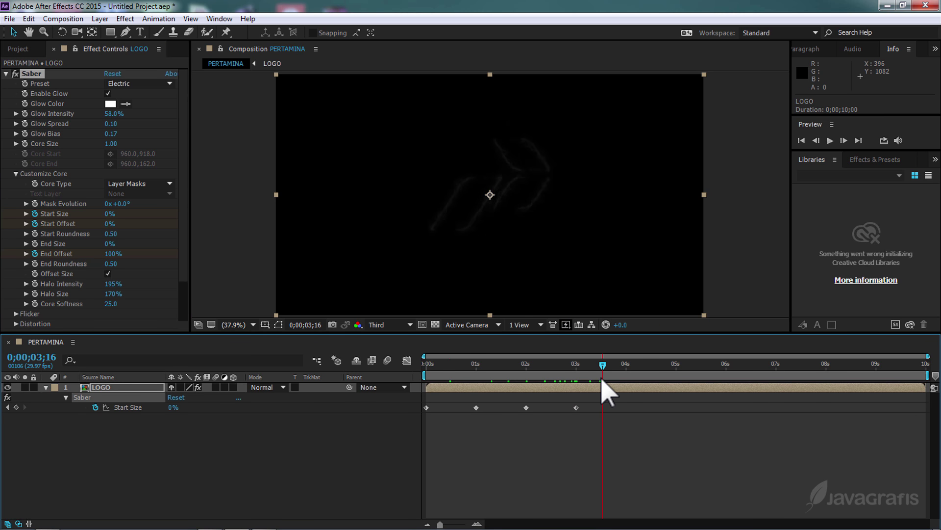
pyautogui.click(111, 254)
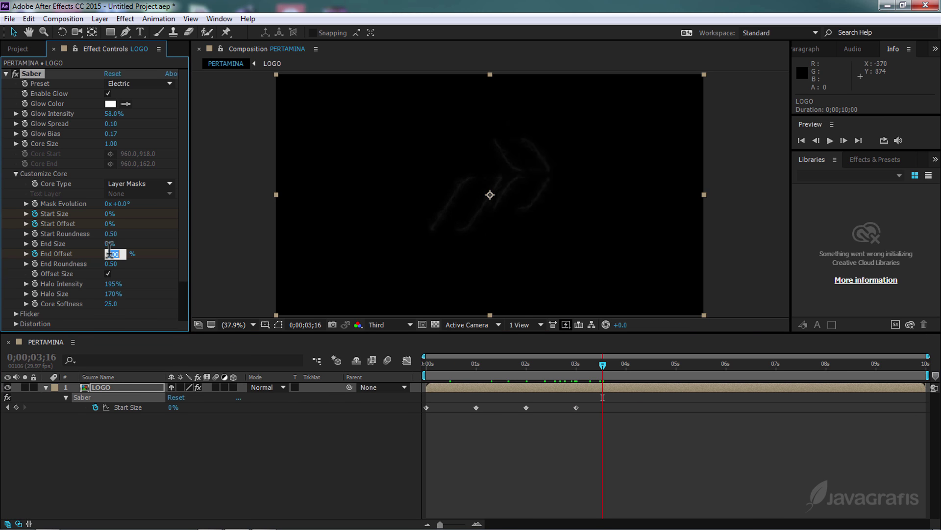
pyautogui.write('0')
pyautogui.click(147, 268)
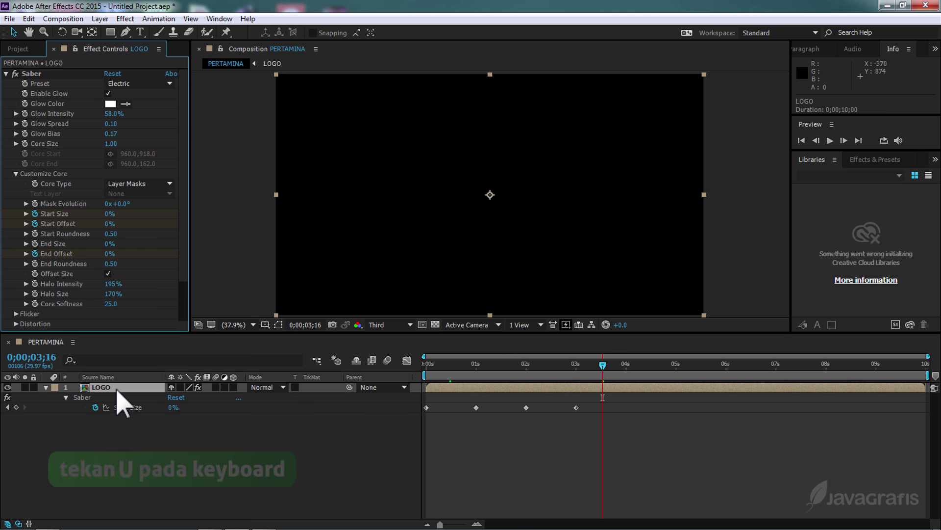
pyautogui.press('u')
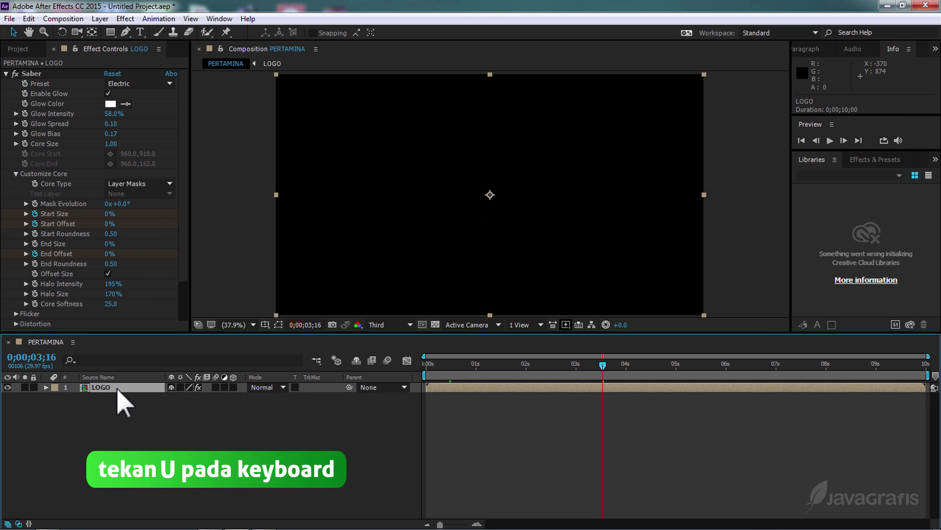
pyautogui.press('u')
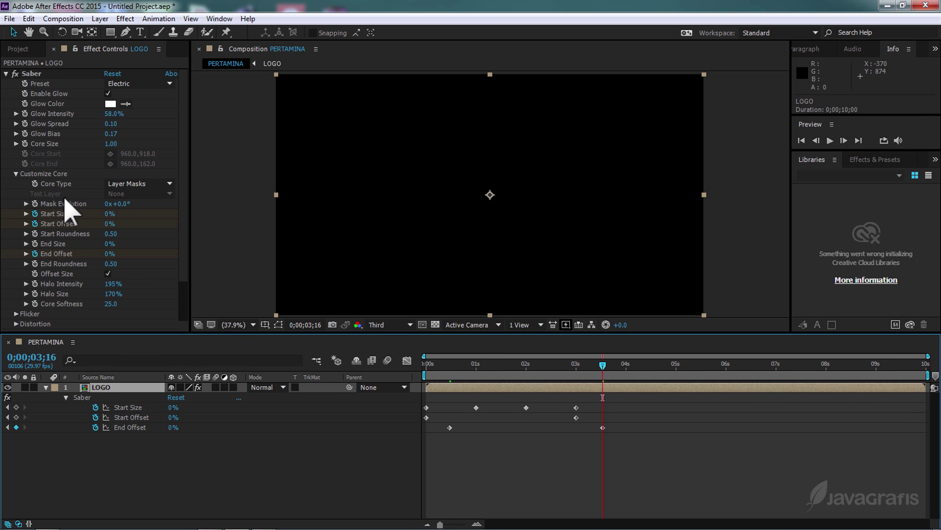
pyautogui.scroll(-2, 186, 221)
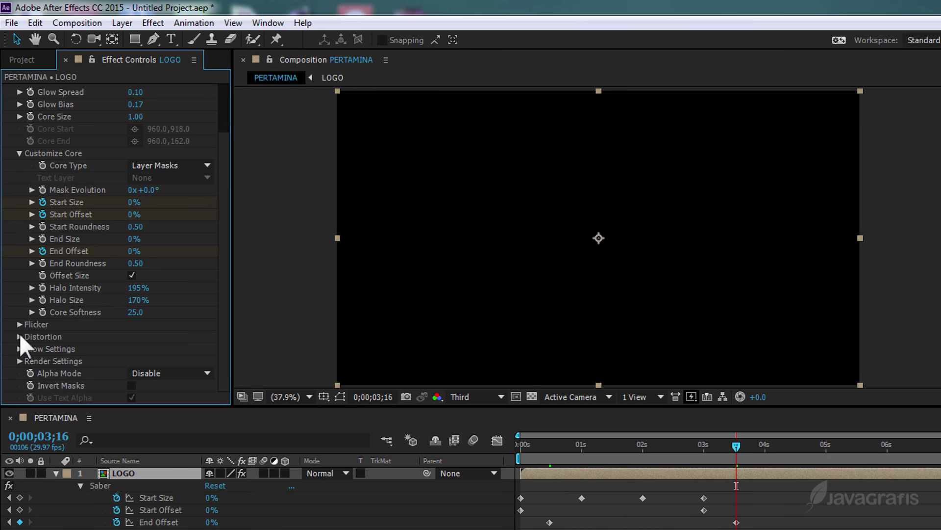
# - Set Saber Glow Distortion Amount to 10 and Distortion Type to Energy
pyautogui.click(19, 337)
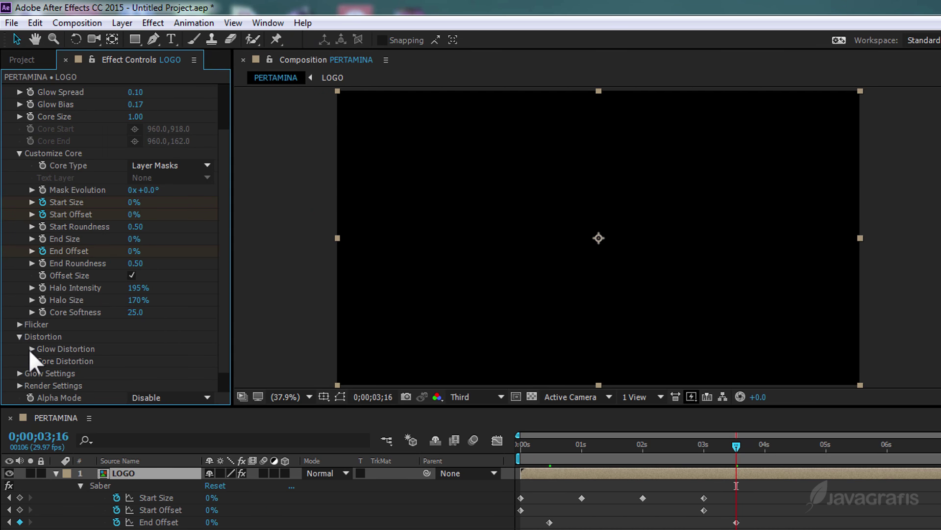
pyautogui.click(31, 348)
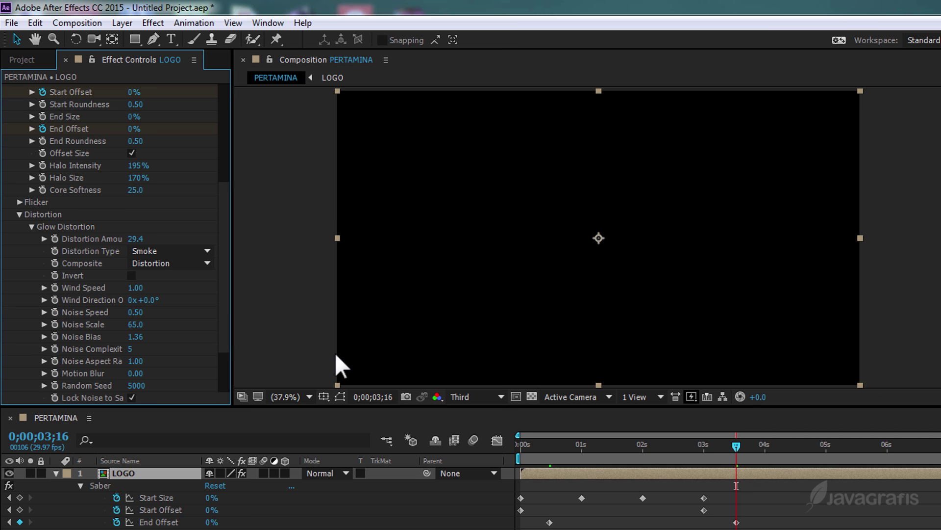
pyautogui.moveTo(734, 446); pyautogui.dragTo(614, 446)
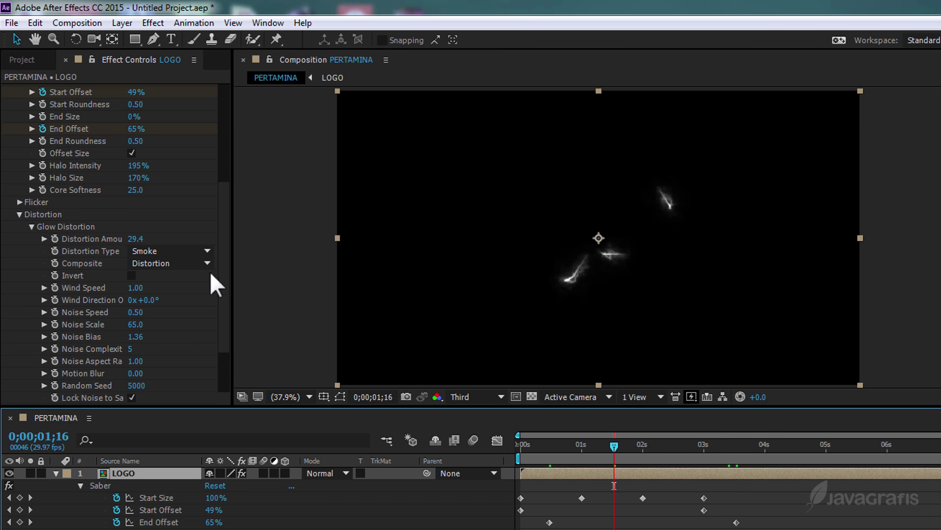
pyautogui.click(139, 238)
pyautogui.write('10')
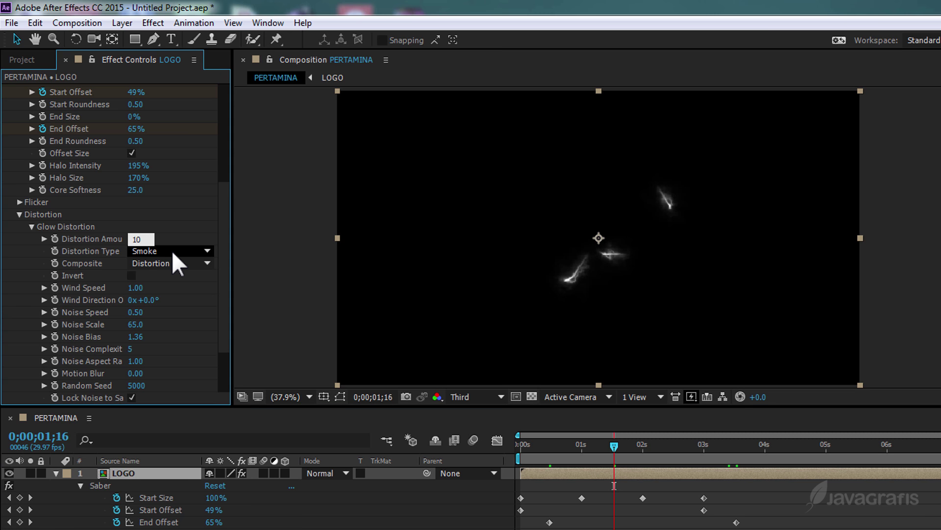
pyautogui.click(172, 251)
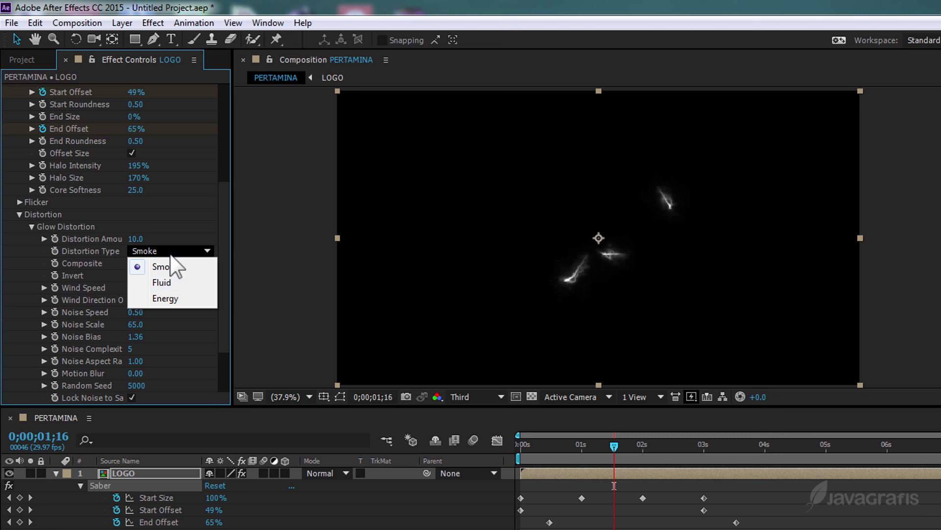
pyautogui.click(155, 296)
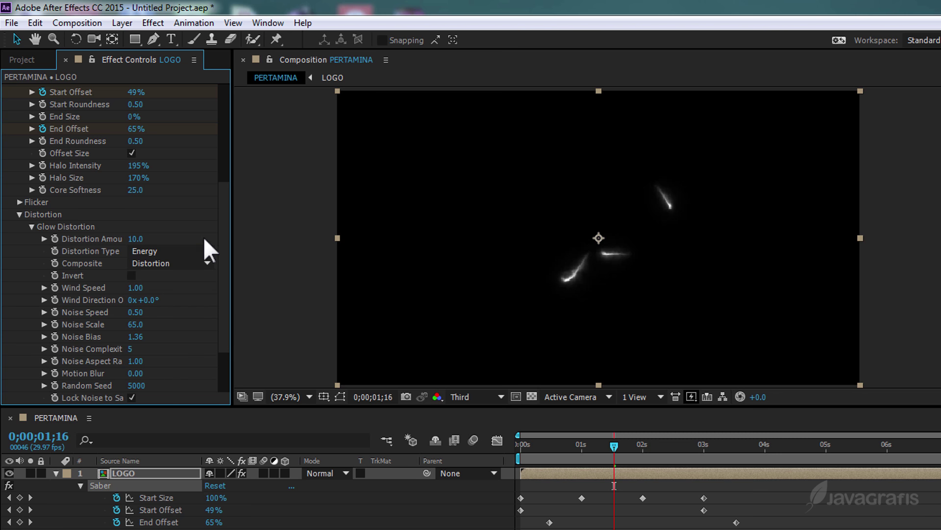
pyautogui.moveTo(222, 222); pyautogui.dragTo(227, 283)
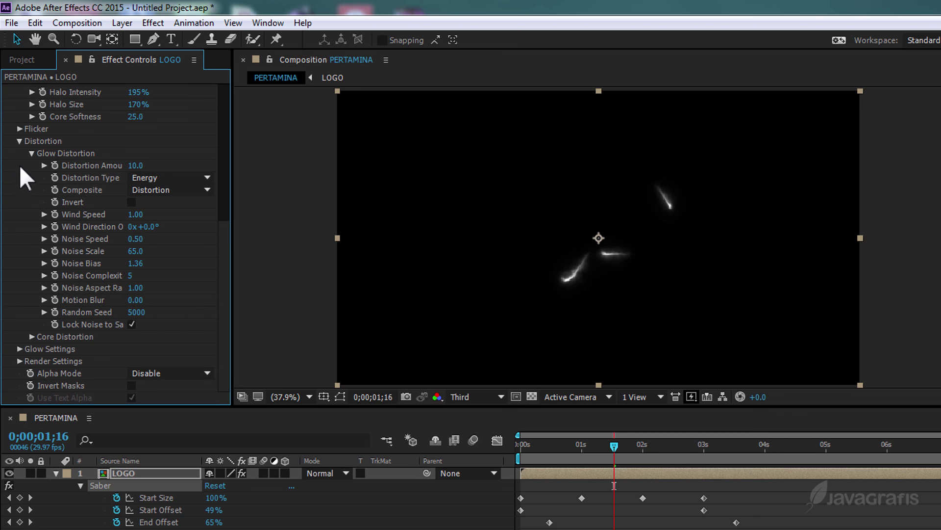
pyautogui.click(20, 141)
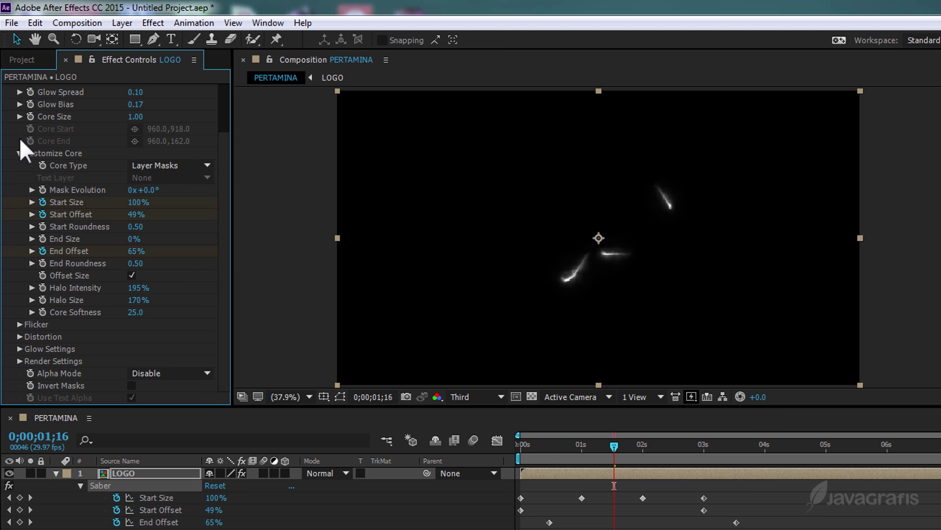
# - Set the LOGO layer's Saber Composite Settings to Transparent and Alpha Mode to Mask Glow
pyautogui.click(19, 361)
pyautogui.scroll(-5, 79, 317)
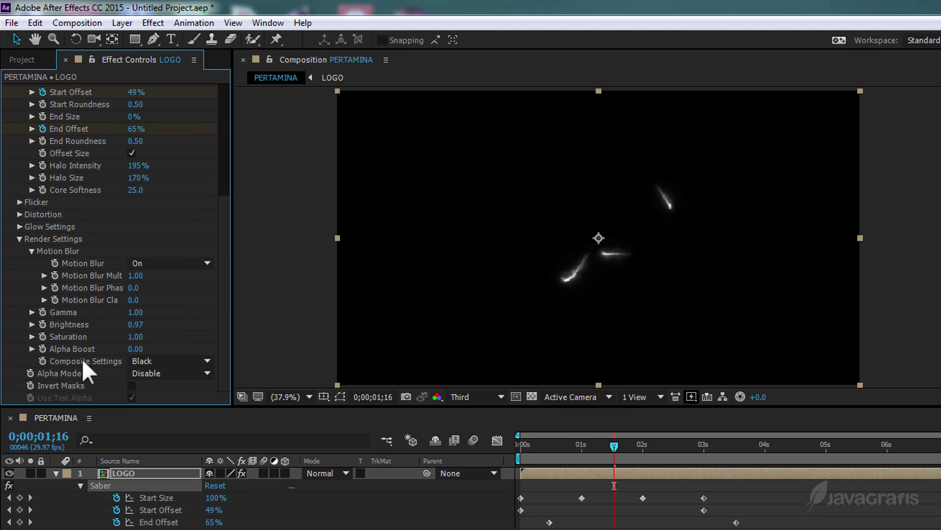
pyautogui.click(164, 360)
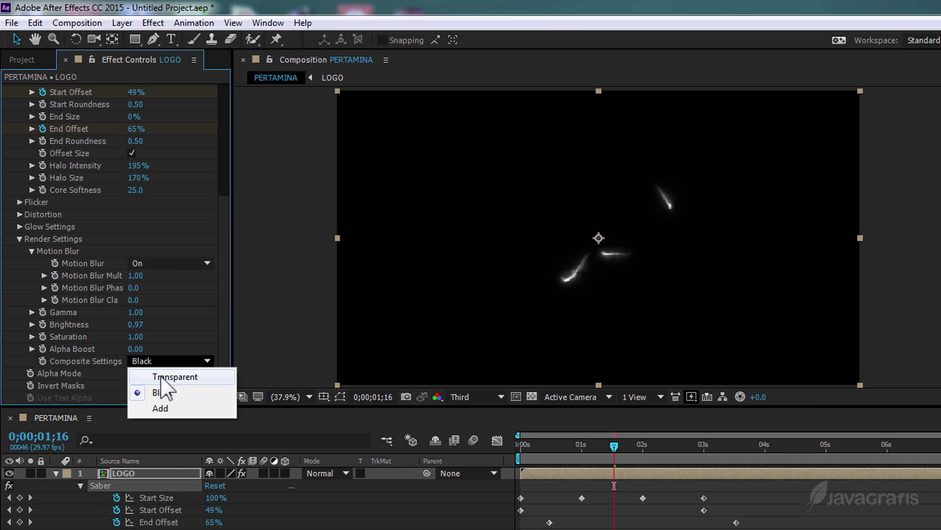
pyautogui.click(160, 378)
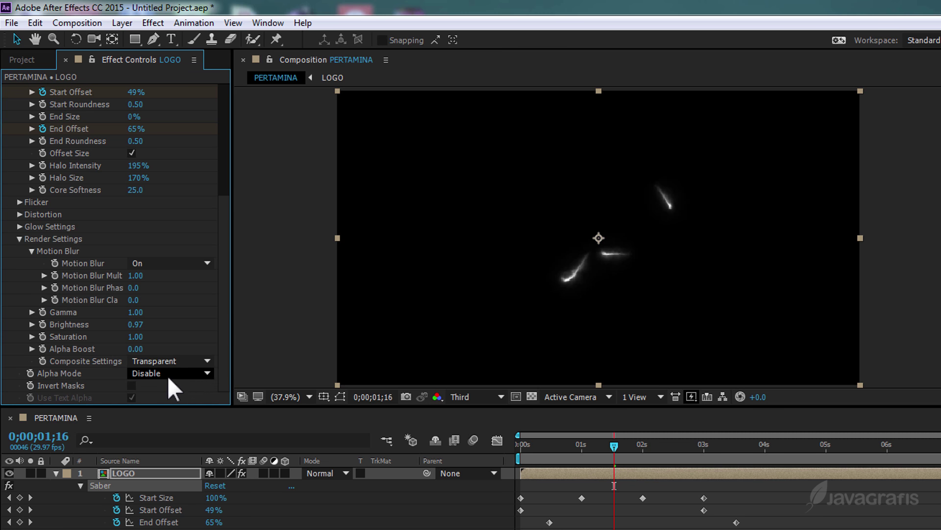
pyautogui.click(167, 374)
pyautogui.click(170, 420)
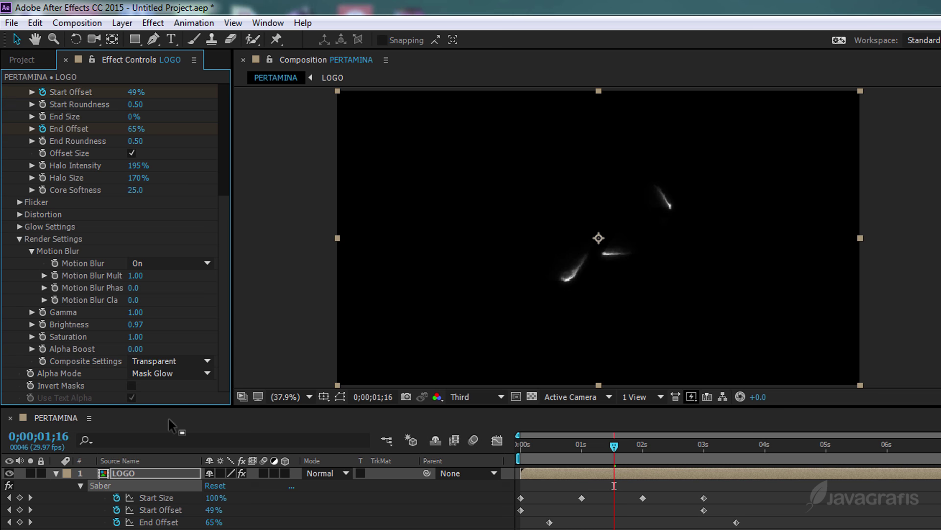
pyautogui.click(19, 238)
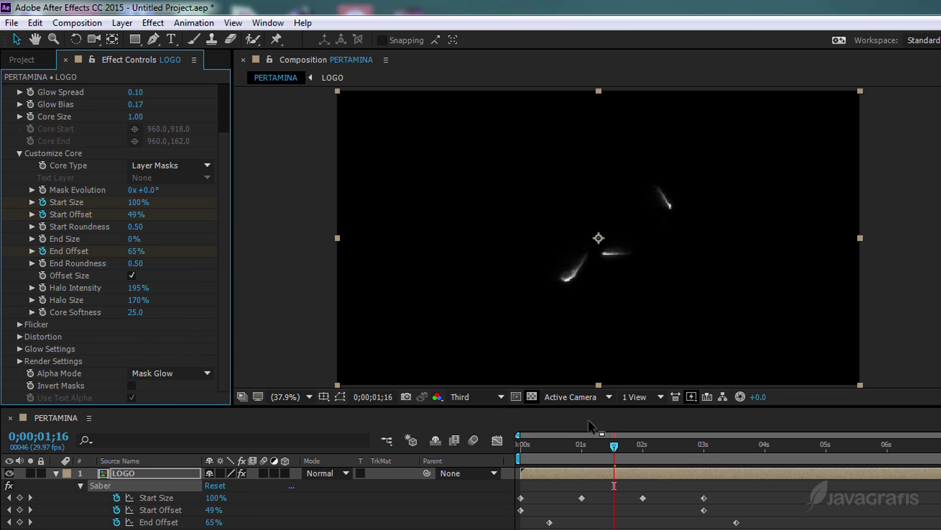
pyautogui.moveTo(505, 374); pyautogui.dragTo(425, 366)
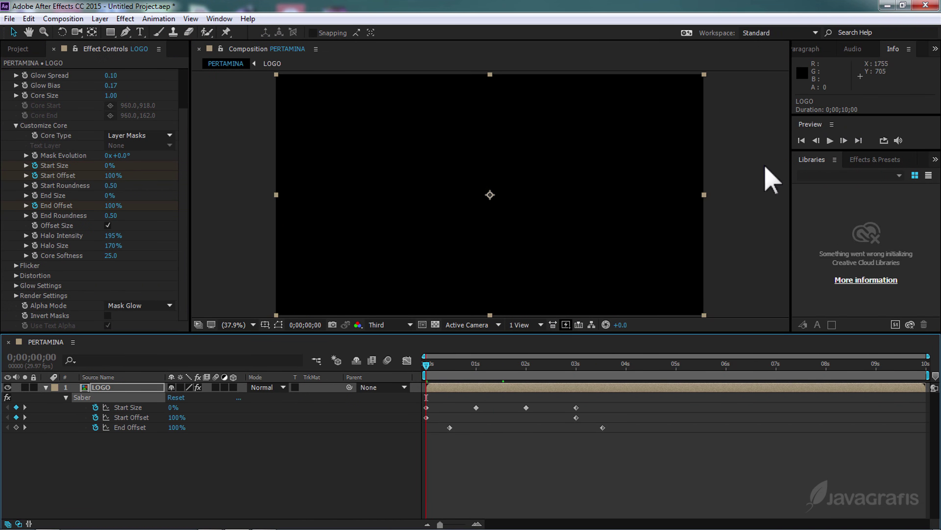
pyautogui.click(830, 141)
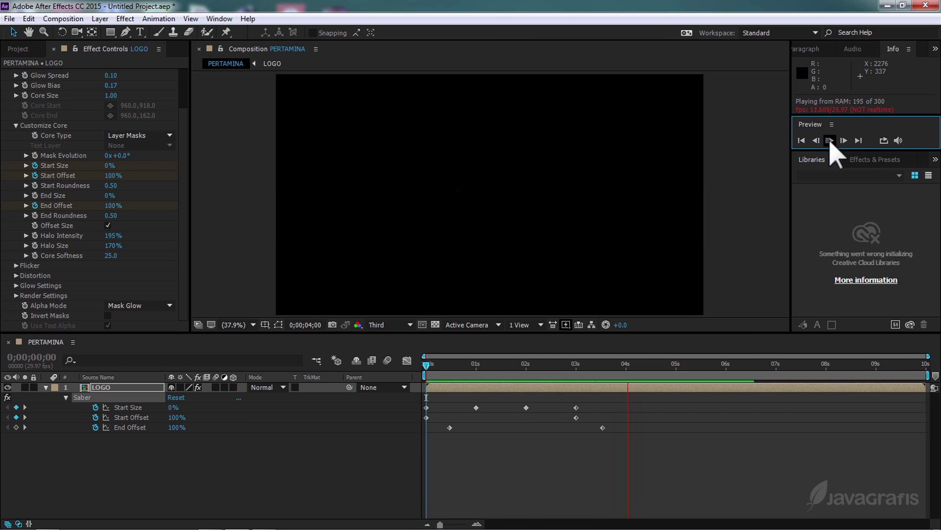
pyautogui.click(830, 141)
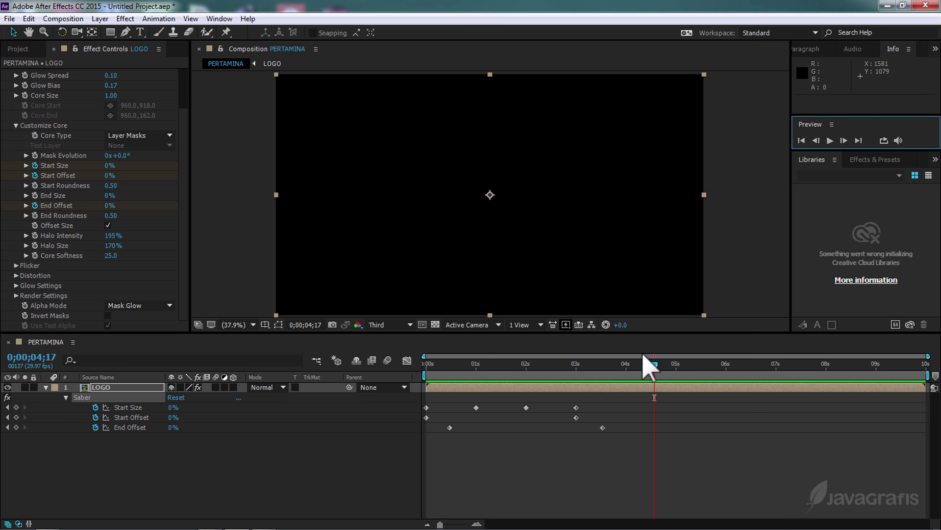
pyautogui.moveTo(655, 365); pyautogui.dragTo(425, 385)
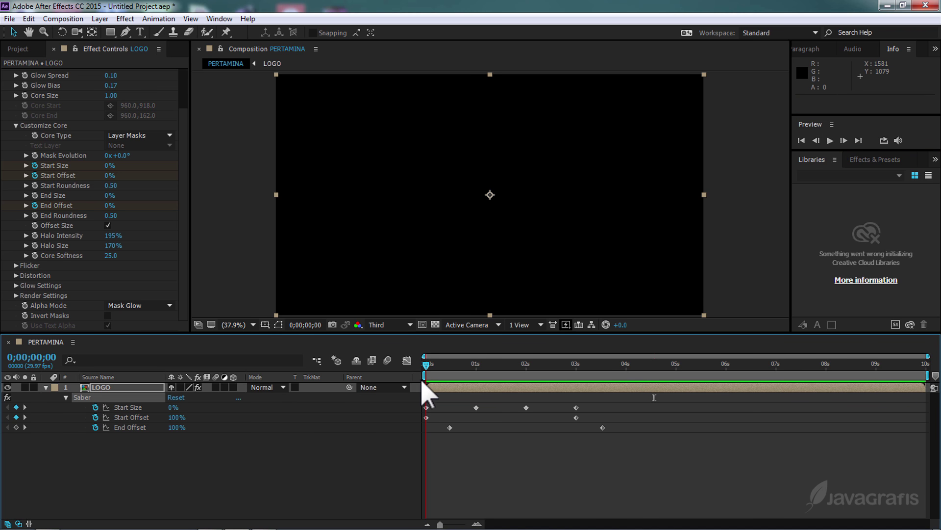
# - Duplicate the LOGO layer and rename the top copy 'LOGO MErah'
pyautogui.click(47, 393)
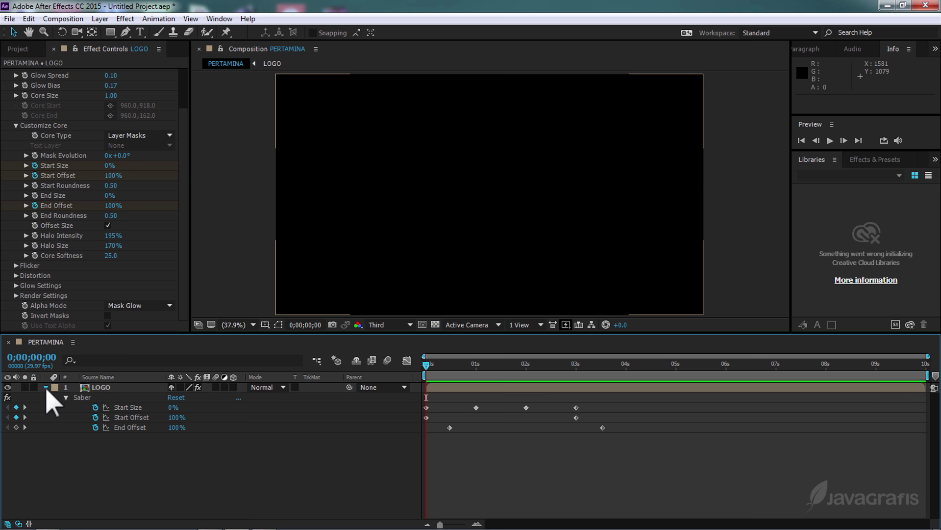
pyautogui.click(46, 387)
pyautogui.click(100, 388)
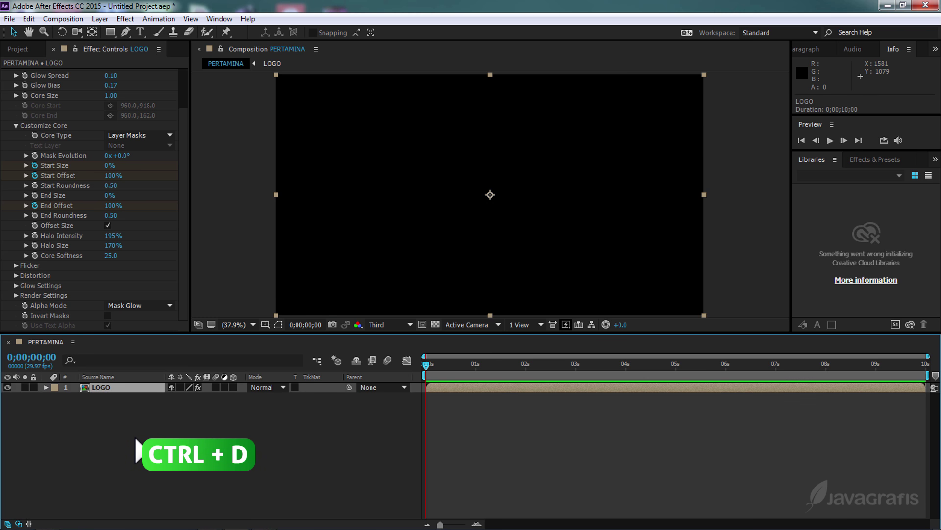
pyautogui.hotkey('ctrl', 'd')
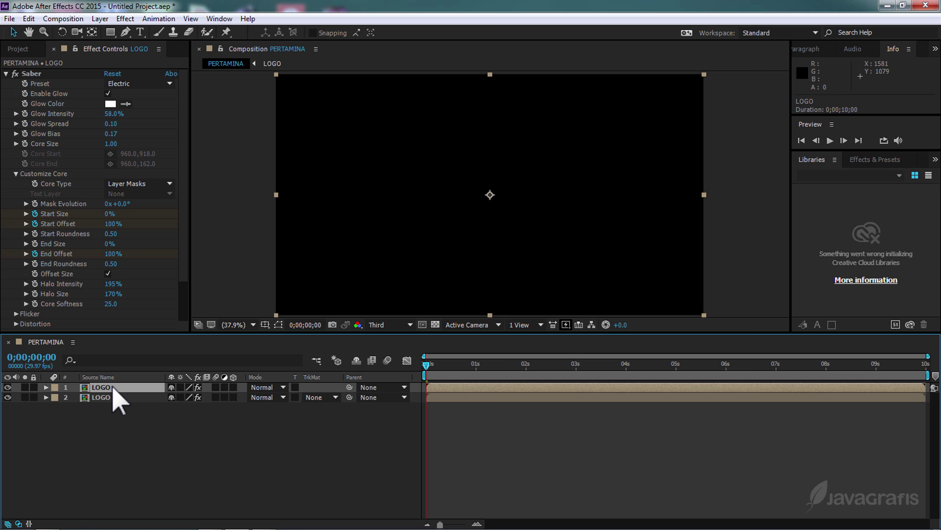
pyautogui.rightClick(114, 390)
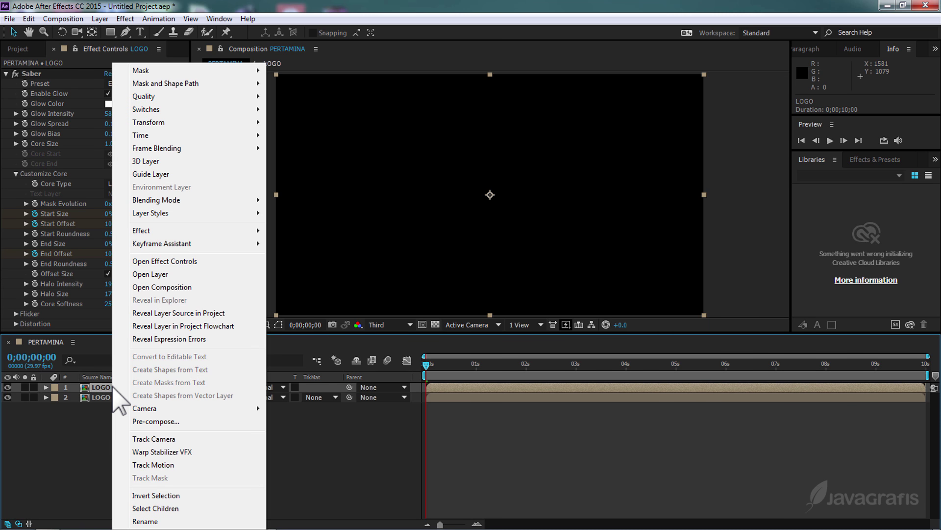
pyautogui.click(151, 521)
pyautogui.write('MErah')
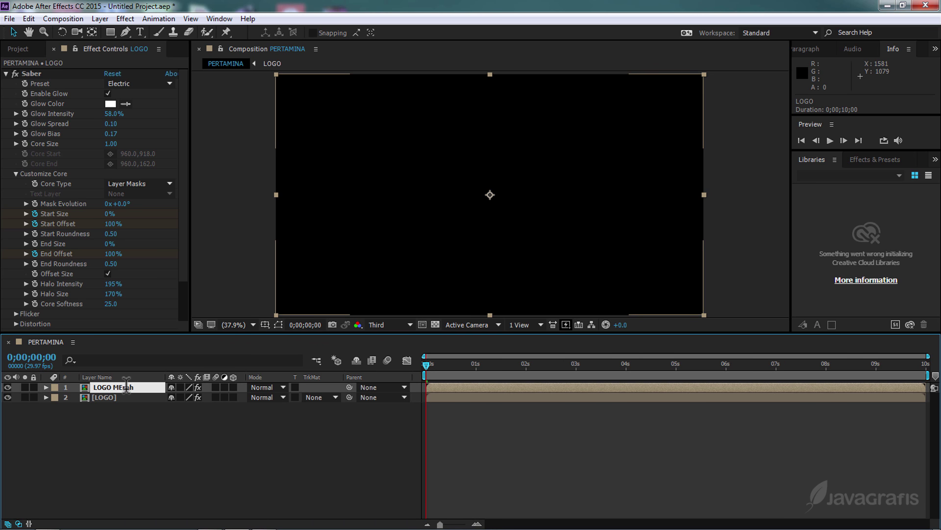
pyautogui.click(131, 426)
# - Reveal LOGO MErah's animated Saber properties and select all of its keyframes
pyautogui.click(123, 390)
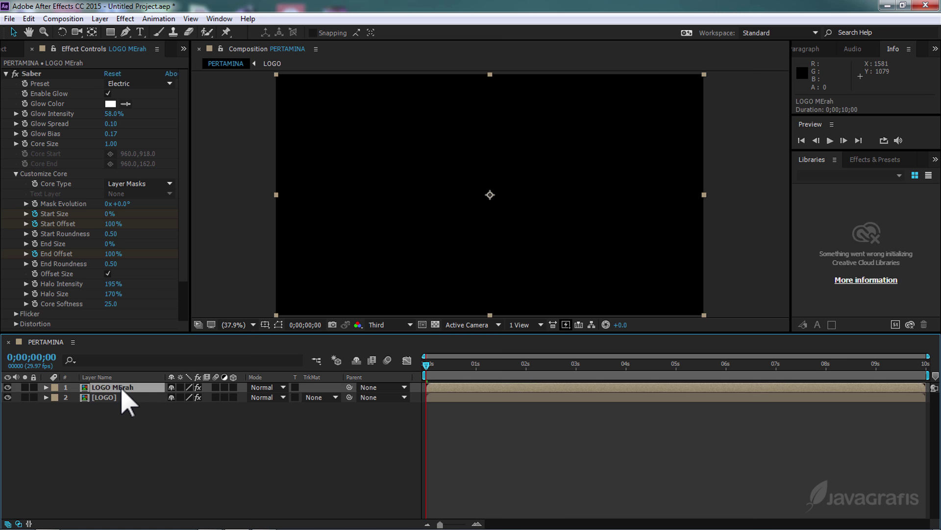
pyautogui.press('u')
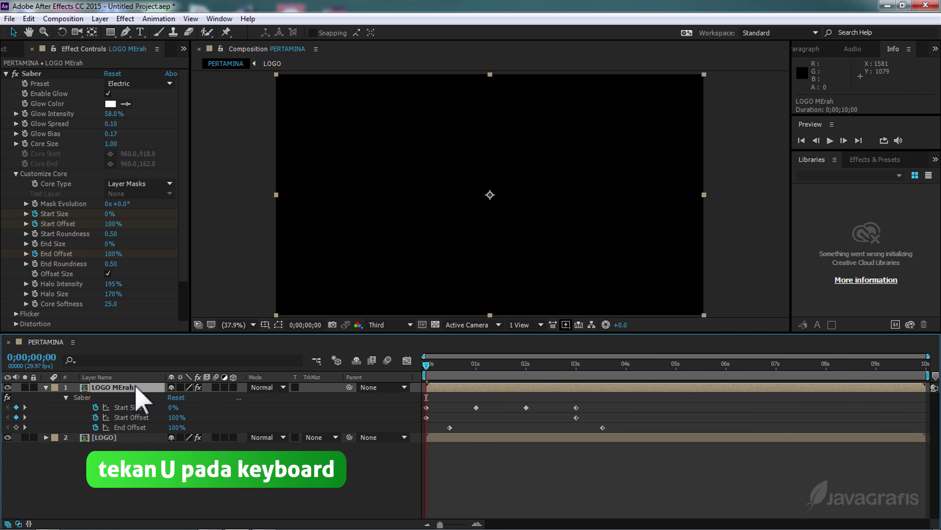
pyautogui.moveTo(623, 427)
pyautogui.mouseDown()
pyautogui.moveTo(420, 402)
pyautogui.moveTo(490, 408)
pyautogui.mouseUp()
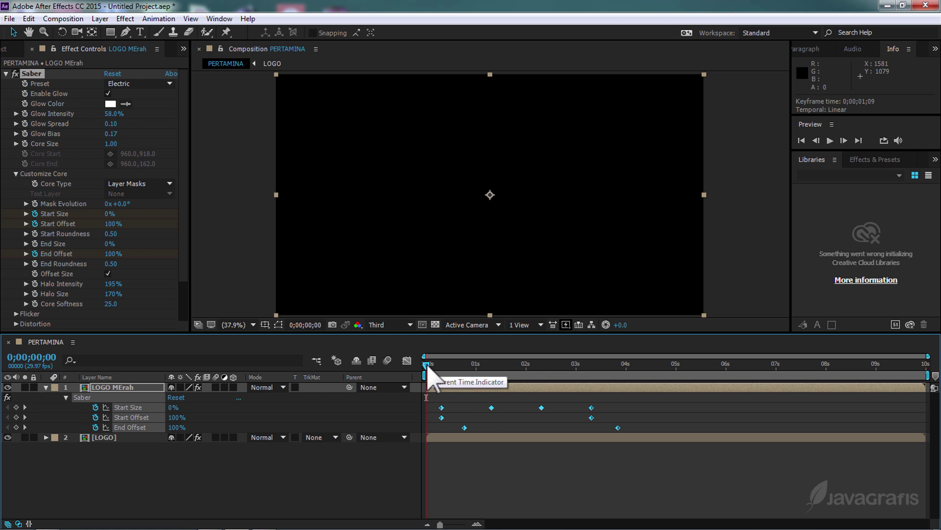
# - Shift LOGO MErah's selected Saber keyframes two frames later, 11 frames behind the original
pyautogui.moveTo(426, 364); pyautogui.dragTo(484, 366)
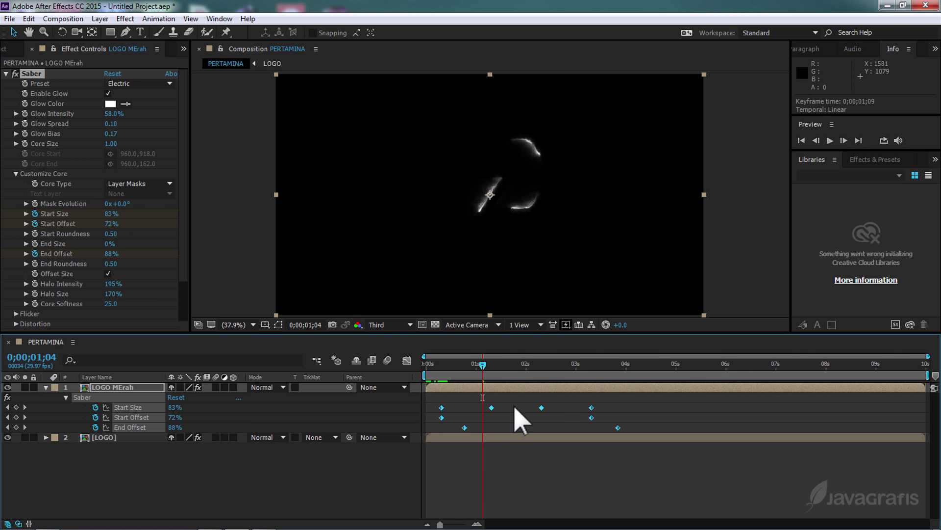
pyautogui.moveTo(492, 408); pyautogui.dragTo(496, 408)
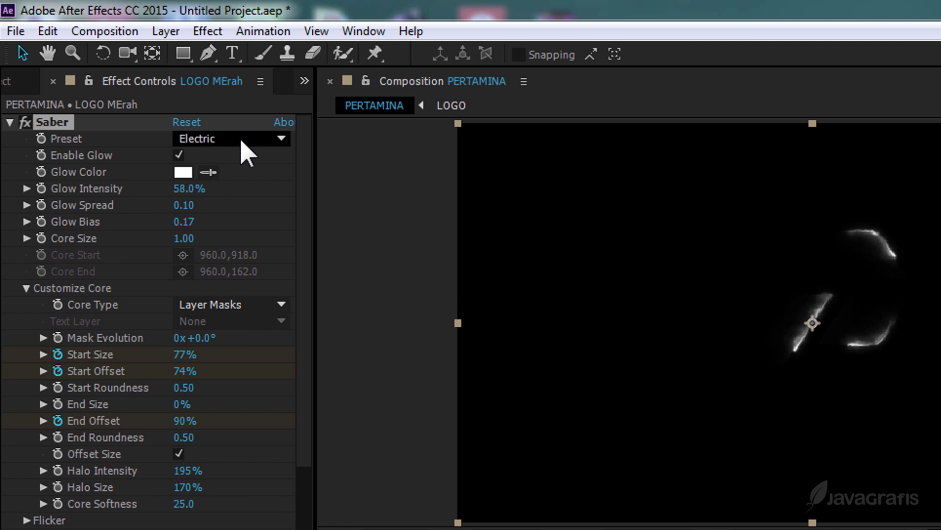
# - Apply the Energize Saber preset to LOGO MErah and change its glow colour to red
pyautogui.click(145, 83)
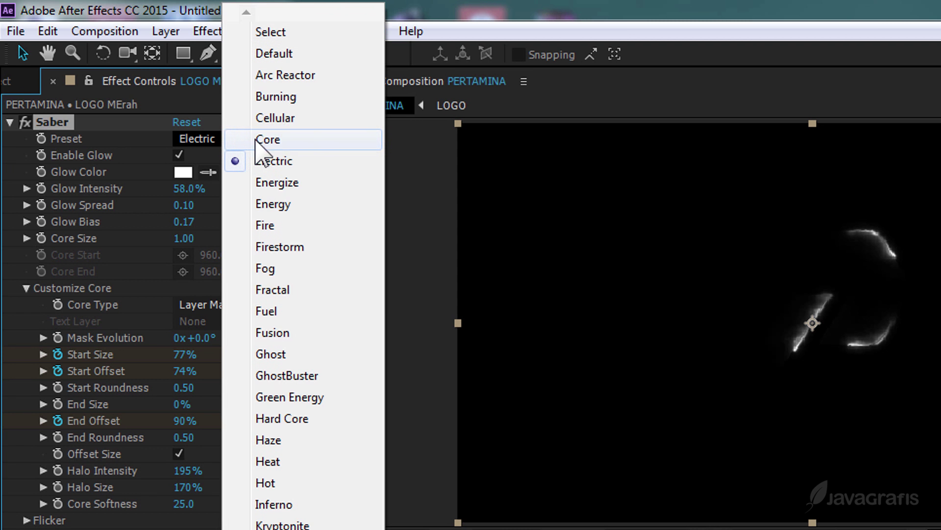
pyautogui.click(275, 183)
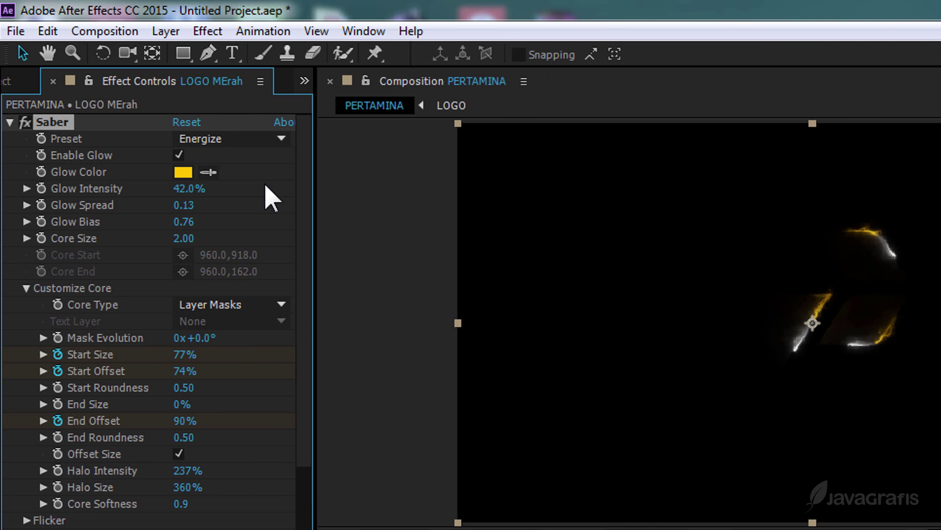
pyautogui.click(183, 172)
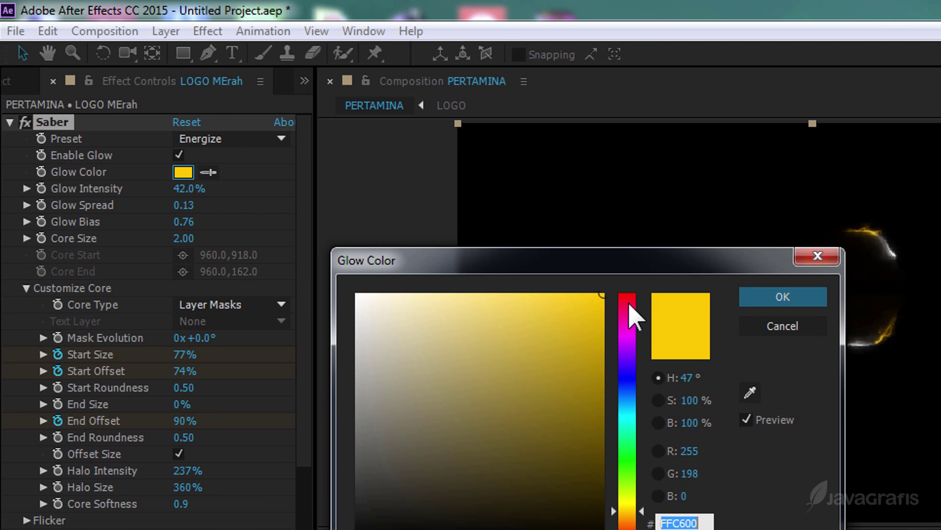
pyautogui.moveTo(631, 305); pyautogui.dragTo(633, 293)
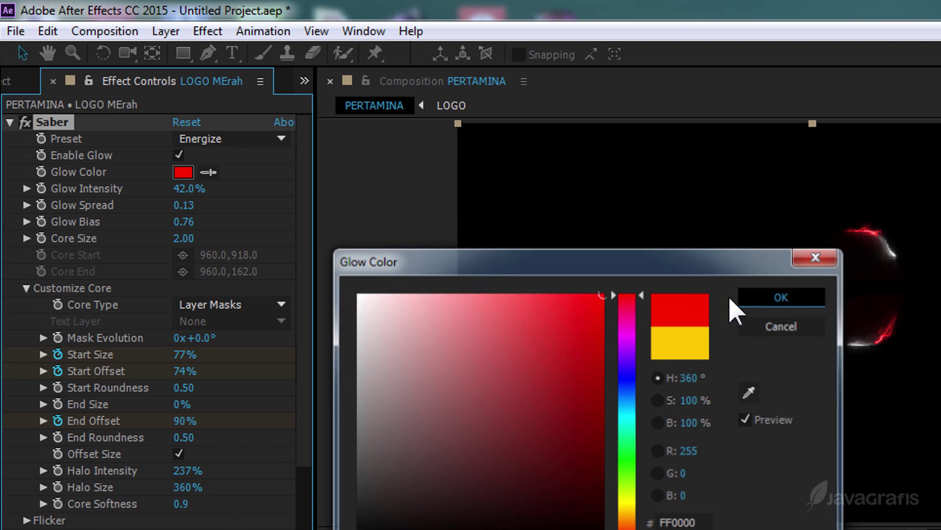
pyautogui.click(770, 299)
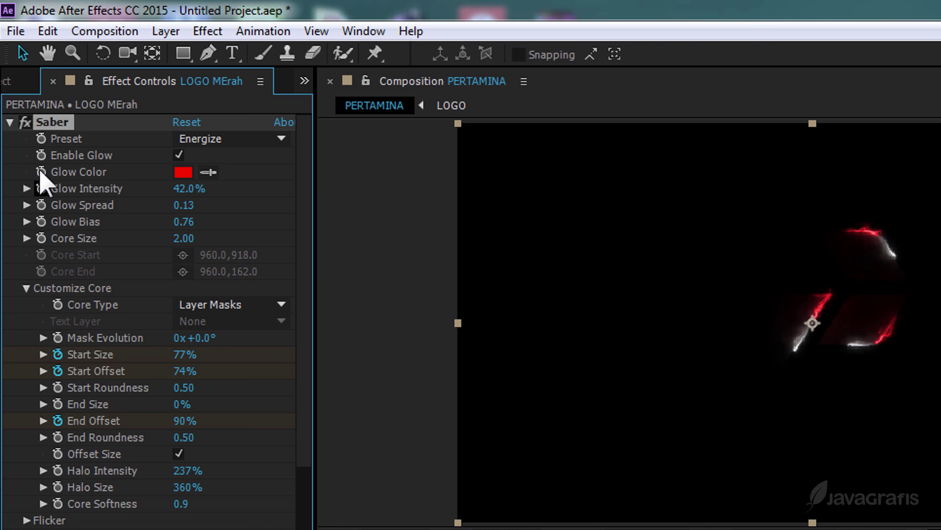
# - Set Saber Distortion Amount to 8.0 and Distortion Type to Energy
pyautogui.click(27, 290)
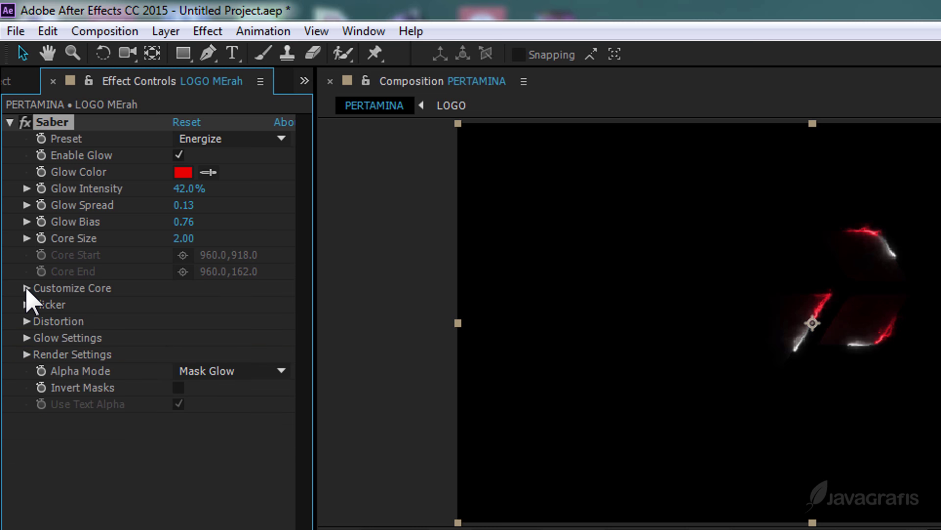
pyautogui.click(26, 321)
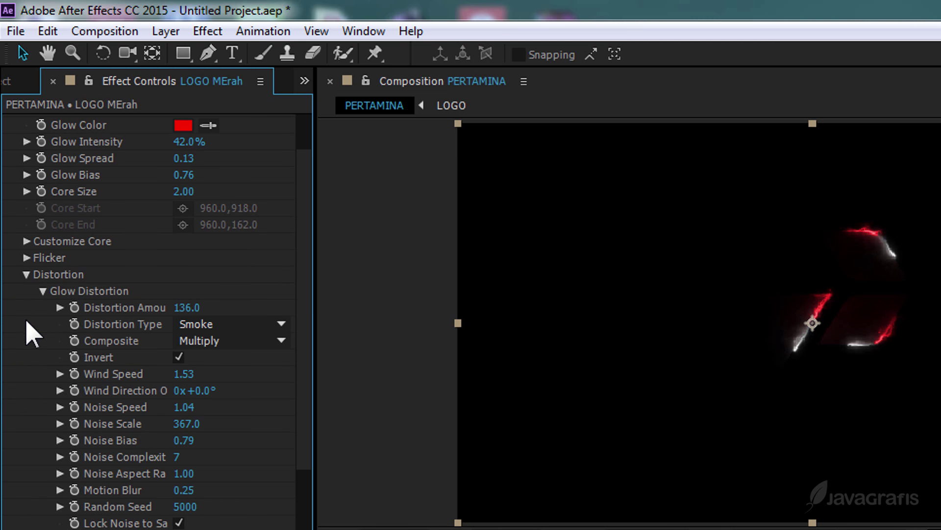
pyautogui.click(188, 309)
pyautogui.write('8')
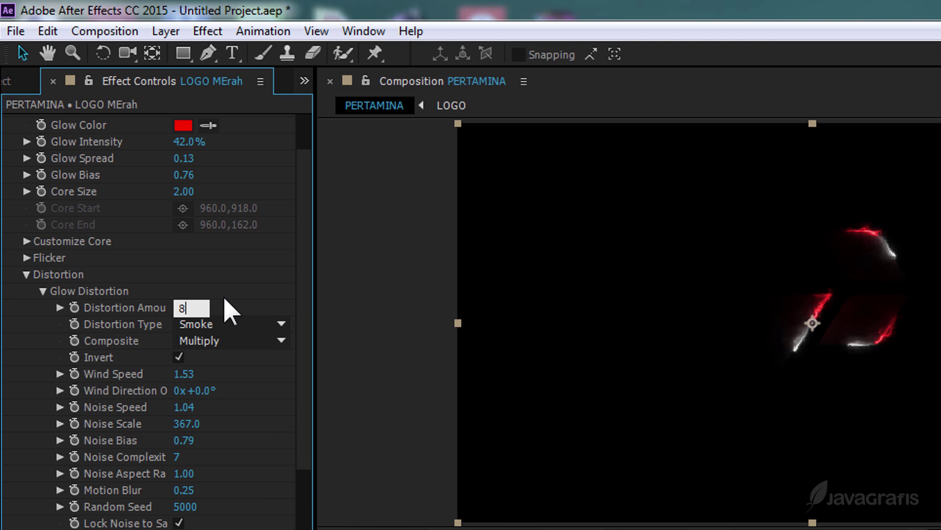
pyautogui.press('Return')
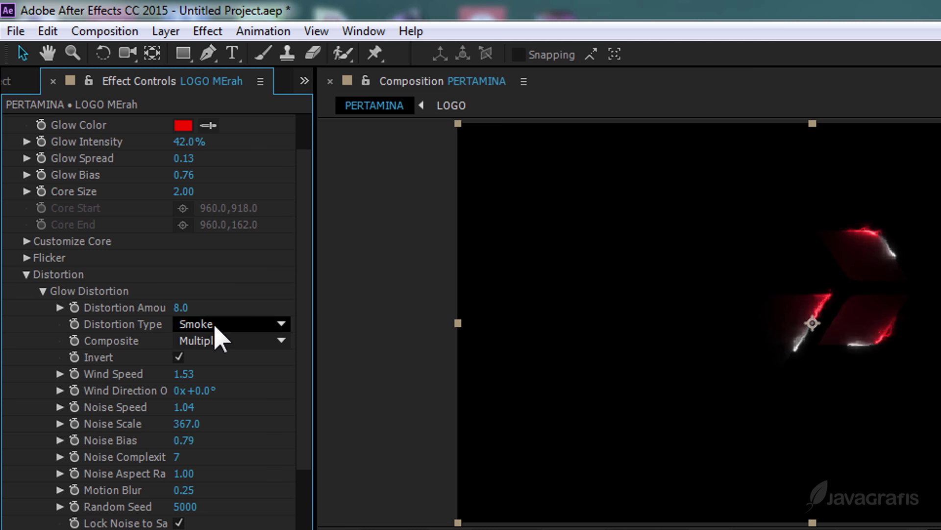
pyautogui.click(218, 325)
pyautogui.click(224, 387)
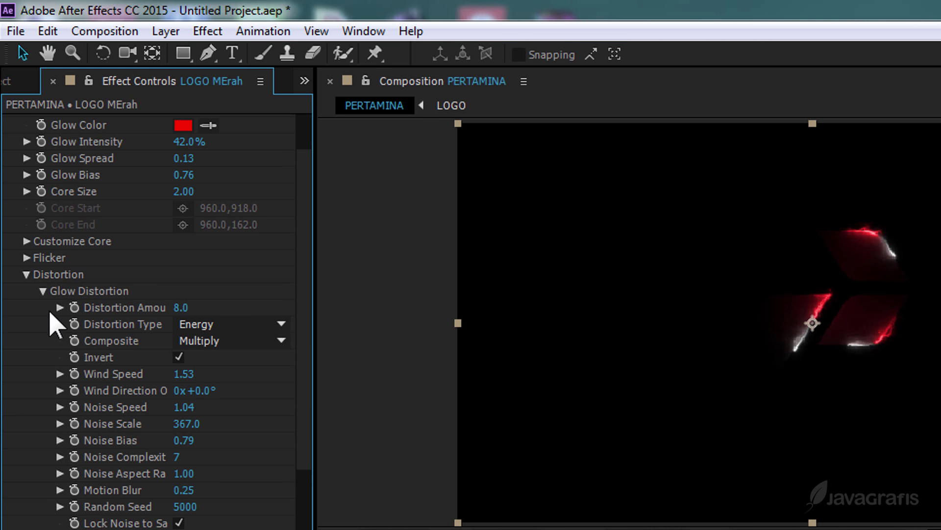
pyautogui.click(27, 275)
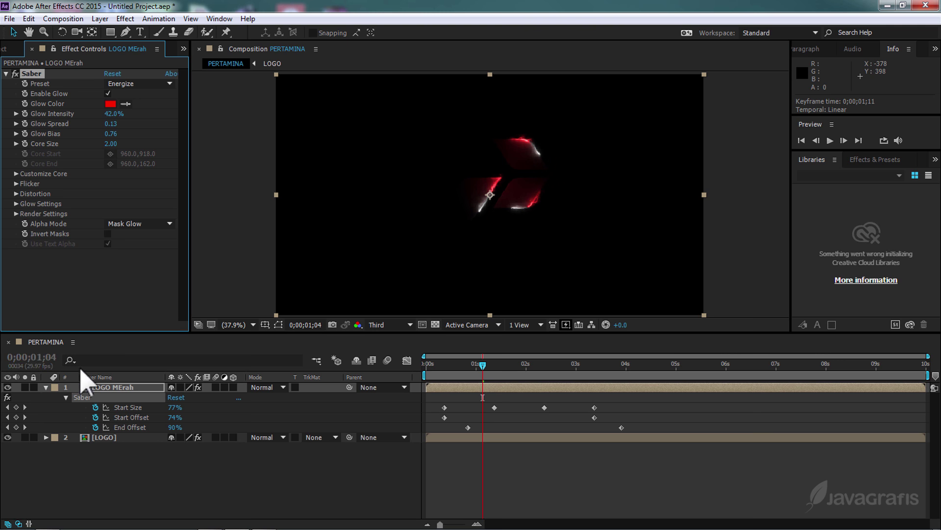
# - Duplicate the LOGO MErah layer twice
pyautogui.click(108, 388)
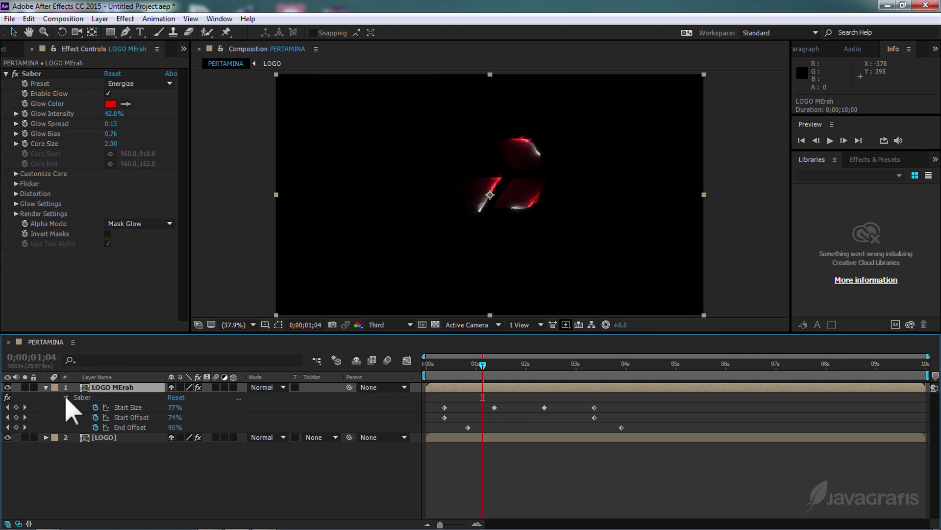
pyautogui.click(45, 387)
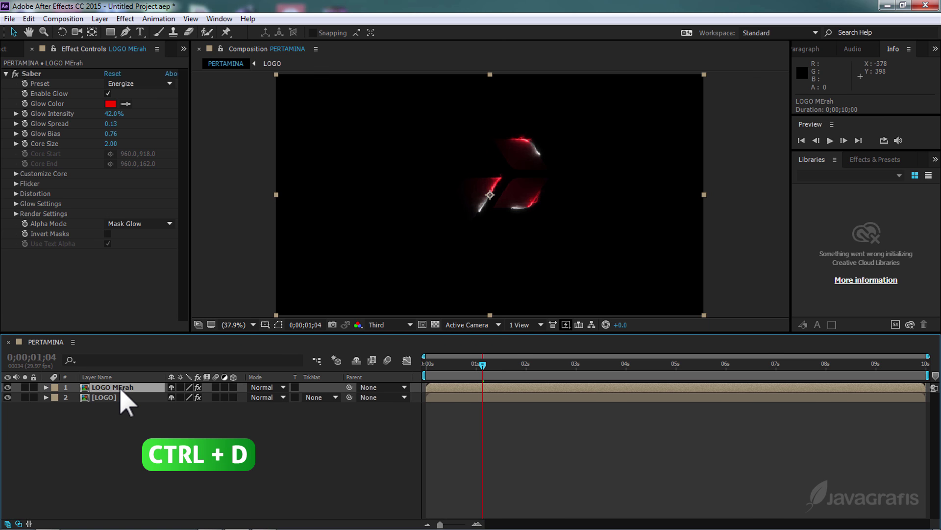
pyautogui.hotkey('ctrl', 'd')
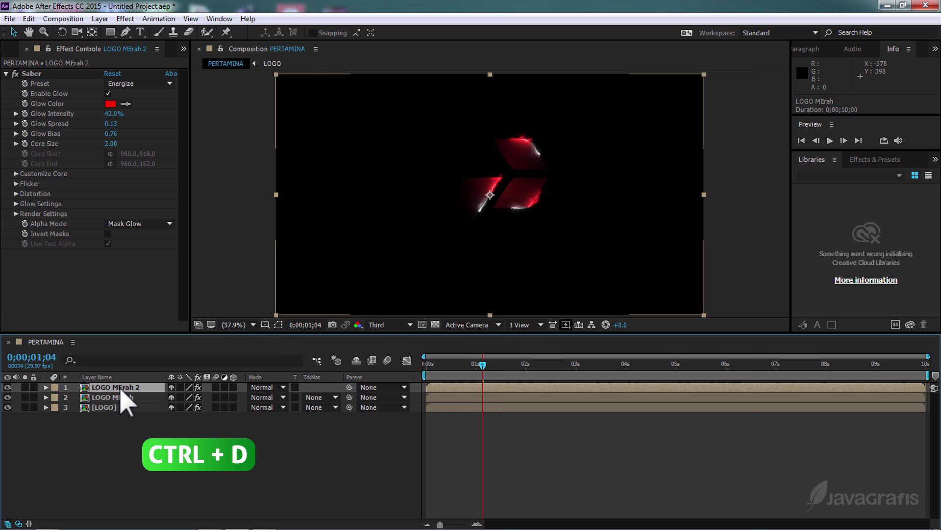
pyautogui.hotkey('ctrl', 'd')
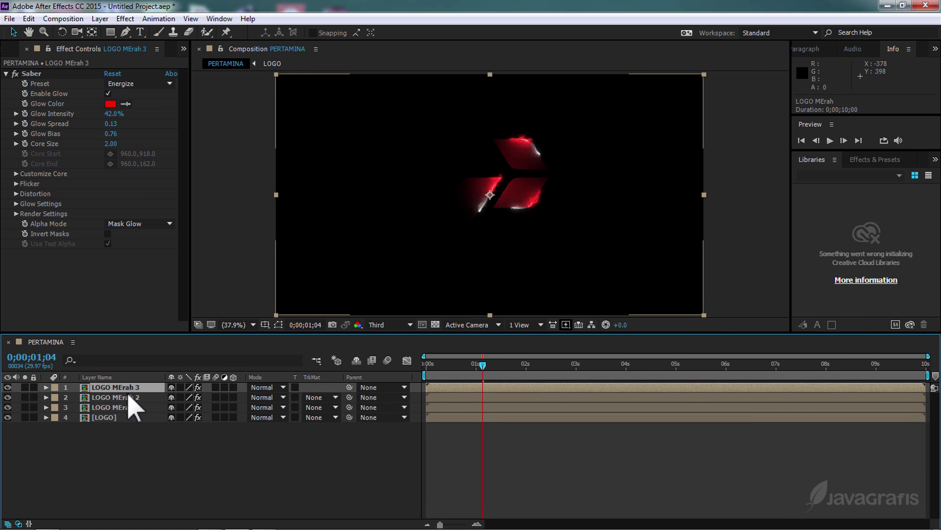
# - Rename the two copies 'LOGO Hijau' and 'LOGO Biru'
pyautogui.rightClick(128, 389)
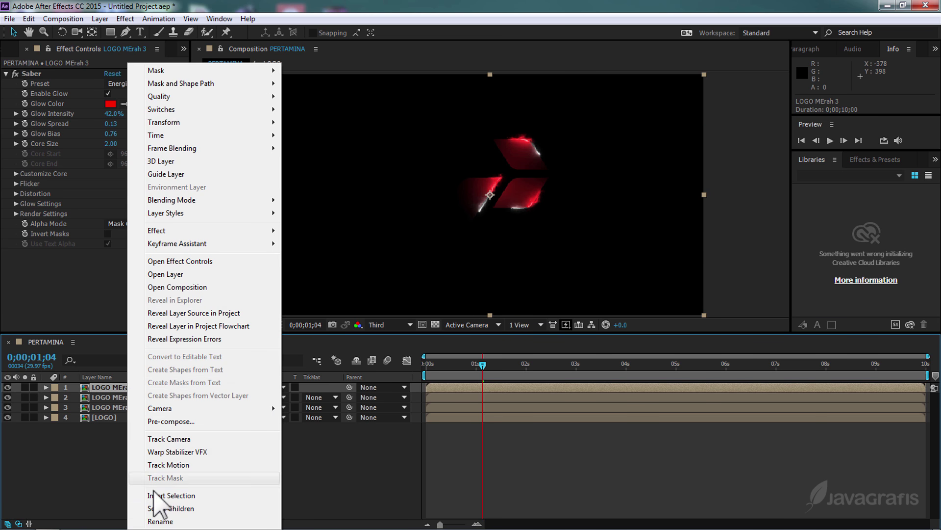
pyautogui.click(156, 520)
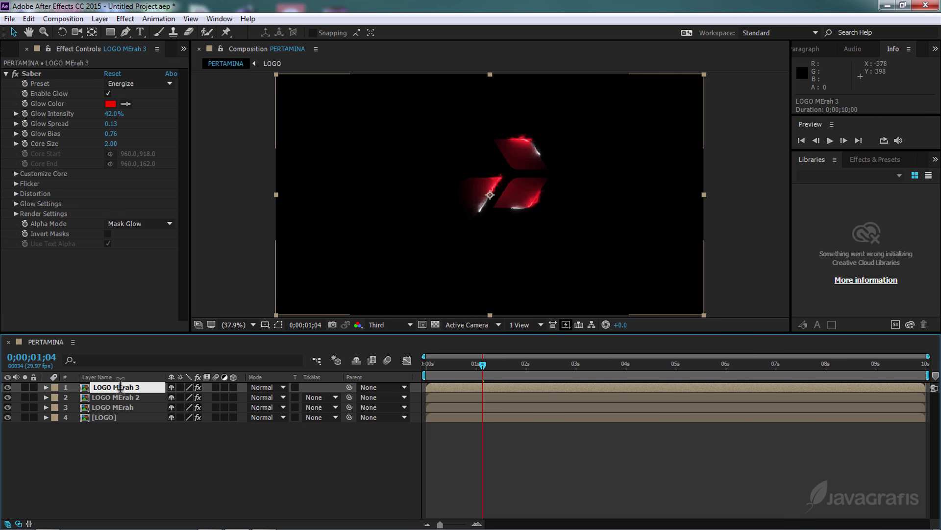
pyautogui.moveTo(120, 387); pyautogui.dragTo(155, 387)
pyautogui.write('Hijau')
pyautogui.click(137, 397)
pyautogui.rightClick(136, 398)
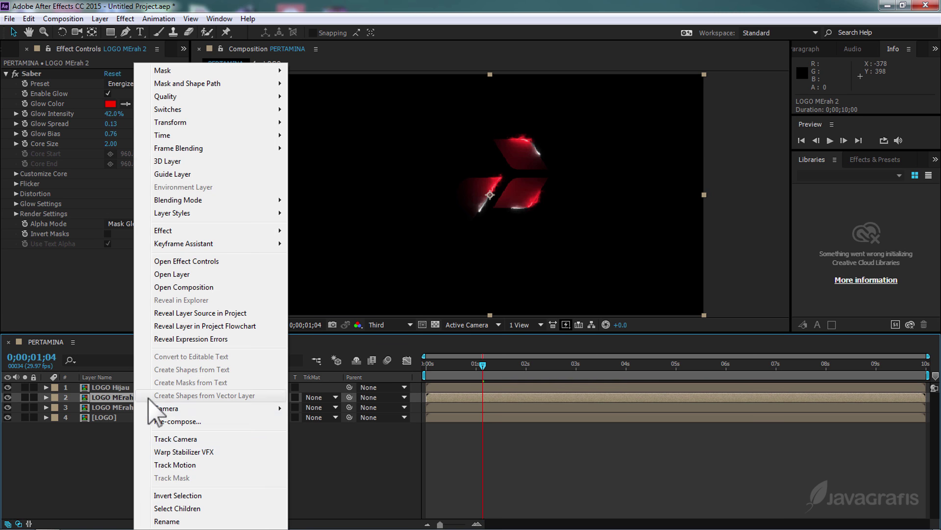
pyautogui.click(166, 521)
pyautogui.moveTo(115, 397); pyautogui.dragTo(152, 399)
pyautogui.write('Biru')
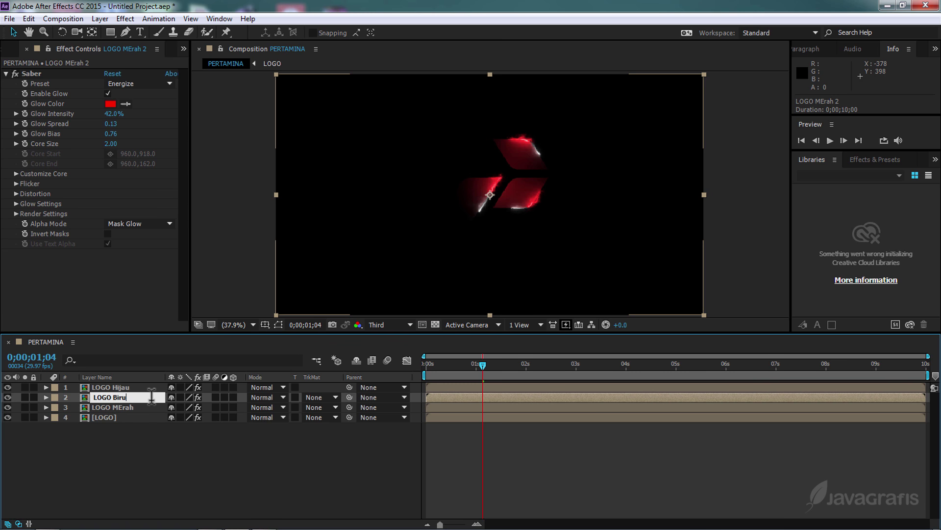
pyautogui.click(137, 441)
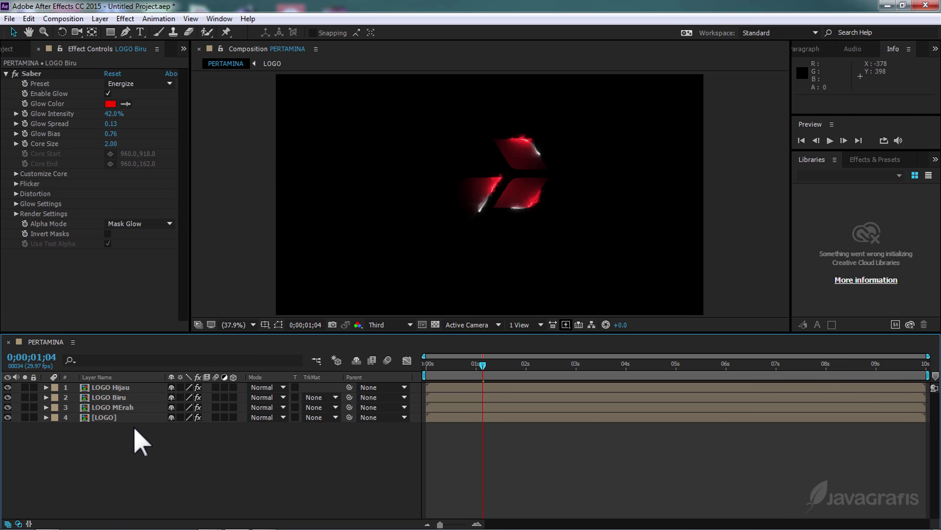
pyautogui.click(107, 409)
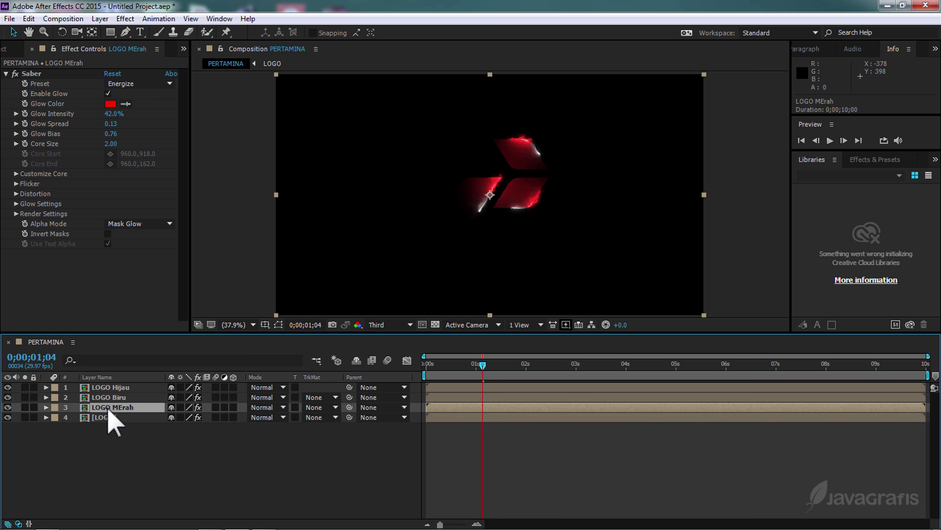
# - Delete Mask 2 and Mask 3 from LOGO MErah, keeping only Mask 1
pyautogui.click(46, 407)
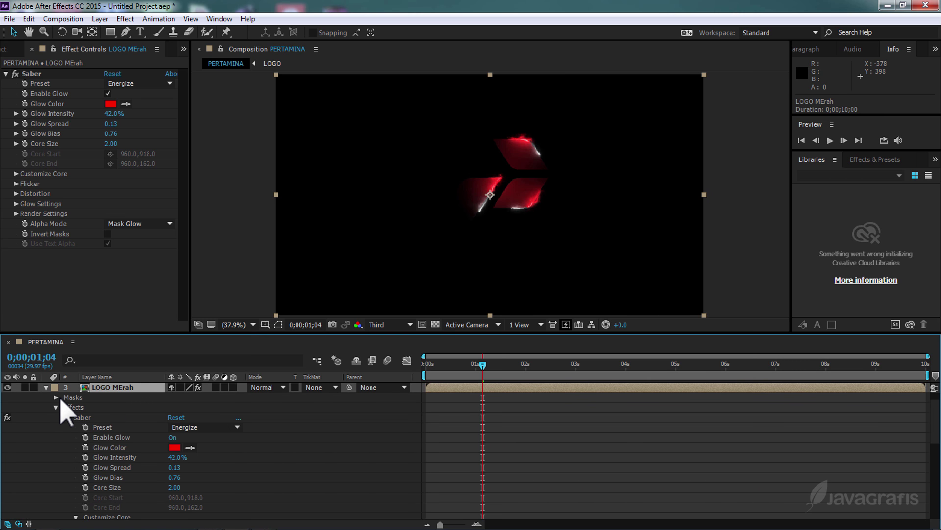
pyautogui.click(56, 398)
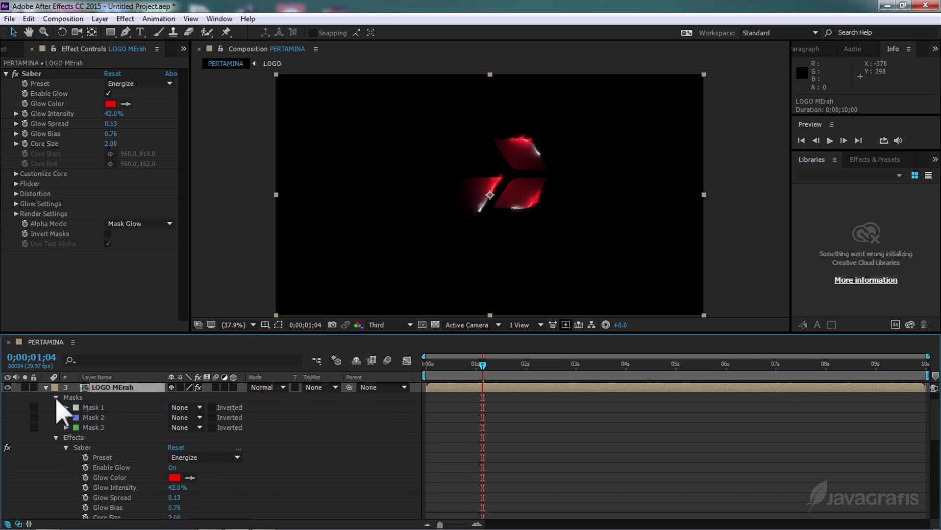
pyautogui.click(92, 408)
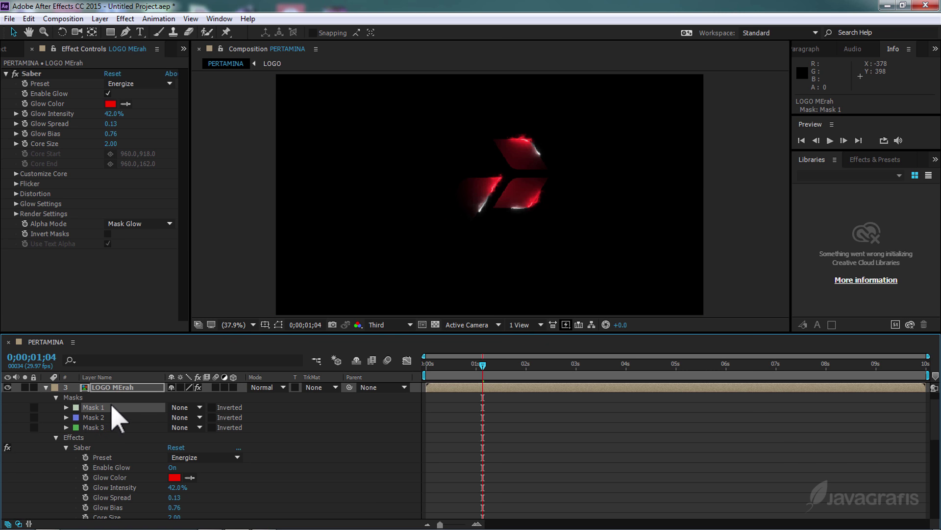
pyautogui.click(278, 325)
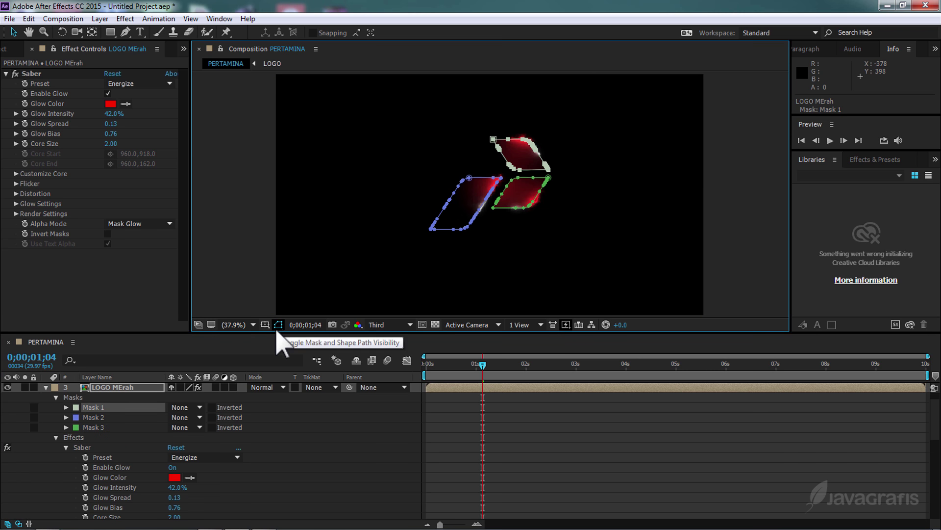
pyautogui.click(93, 418)
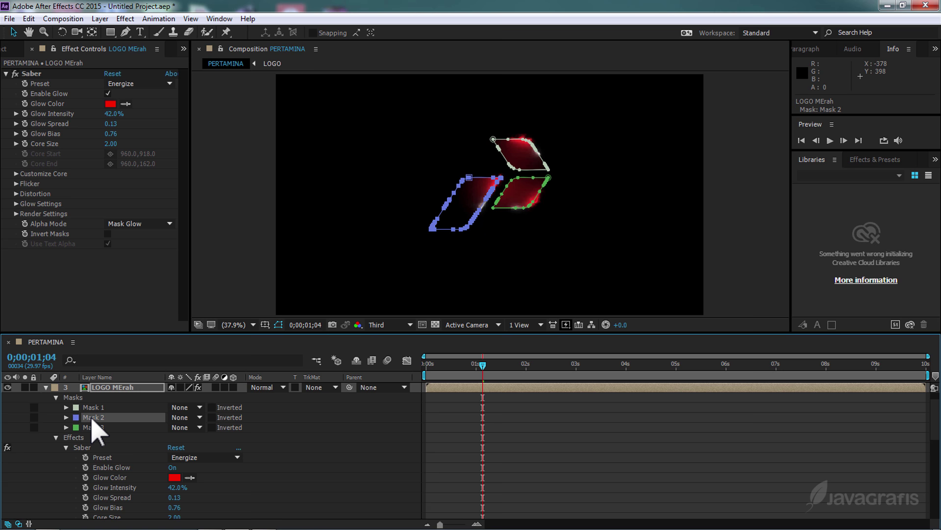
pyautogui.press('Delete')
pyautogui.click(92, 419)
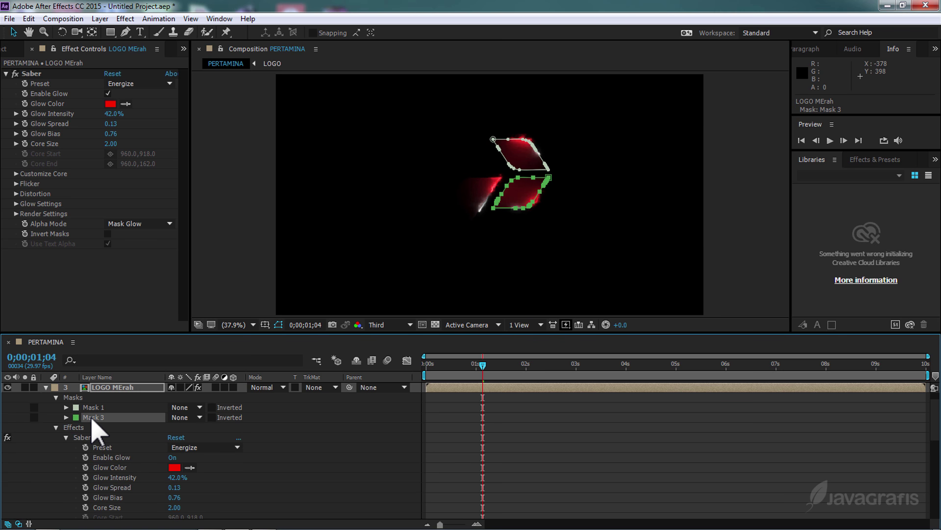
pyautogui.press('Delete')
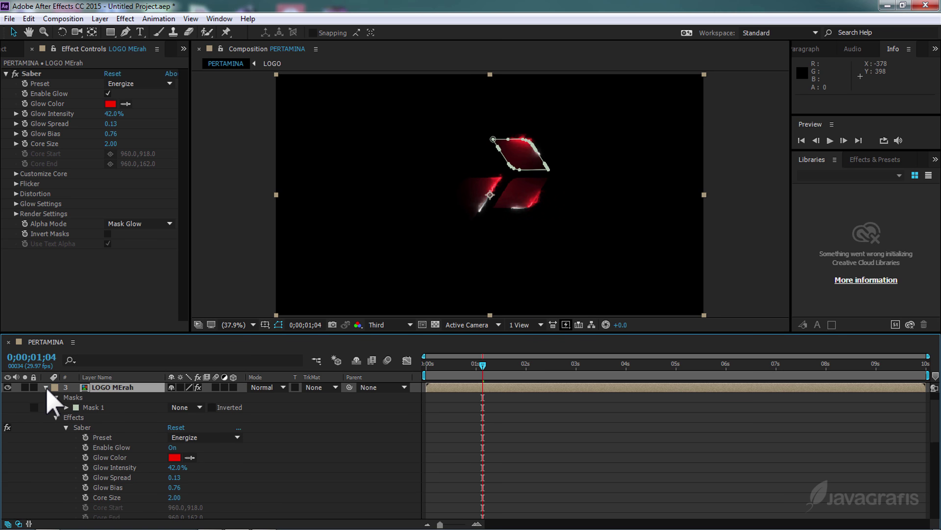
pyautogui.click(46, 387)
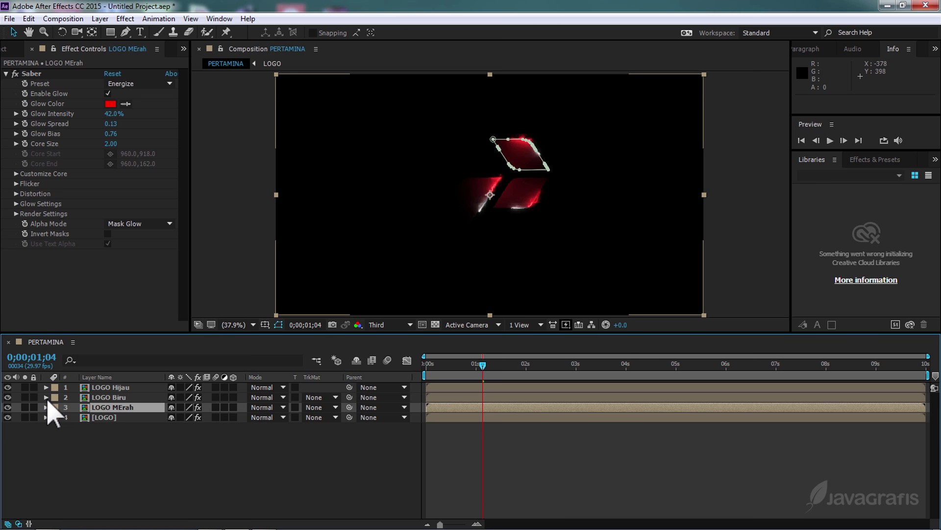
# - Delete Mask 1 and Mask 3 from LOGO Biru, leaving only Mask 2
pyautogui.click(46, 398)
pyautogui.click(56, 407)
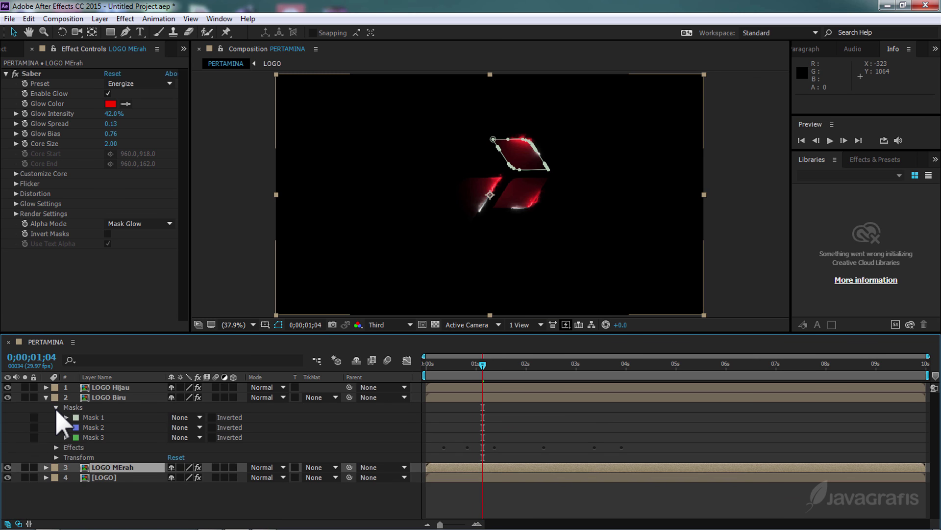
pyautogui.click(91, 418)
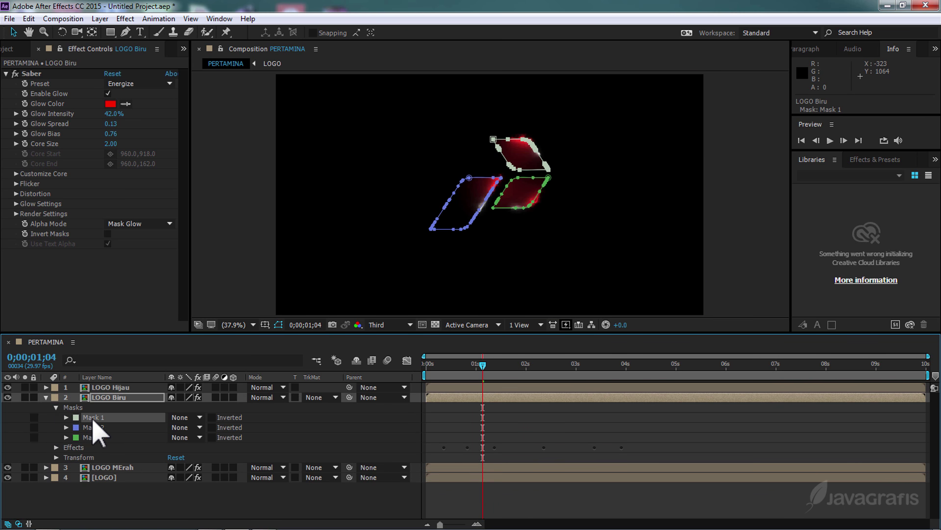
pyautogui.press('Delete')
pyautogui.click(95, 418)
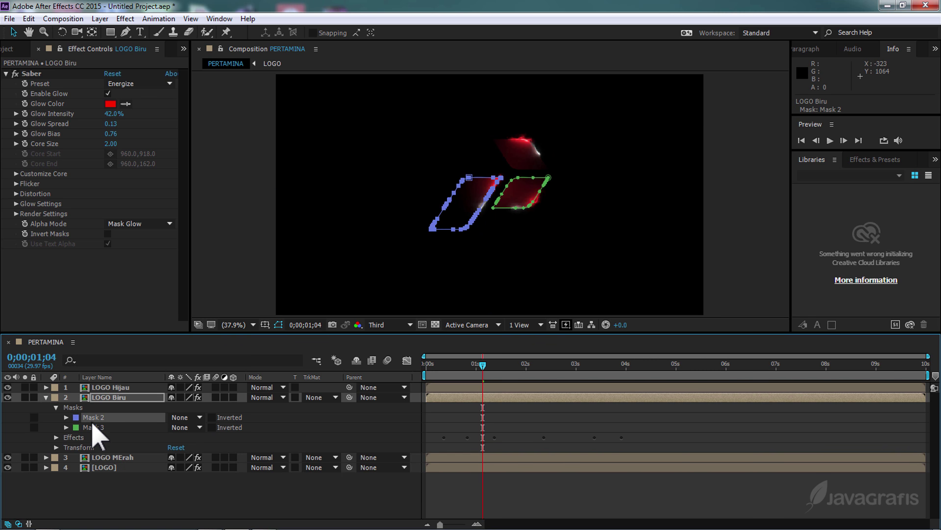
pyautogui.click(93, 428)
pyautogui.press('Delete')
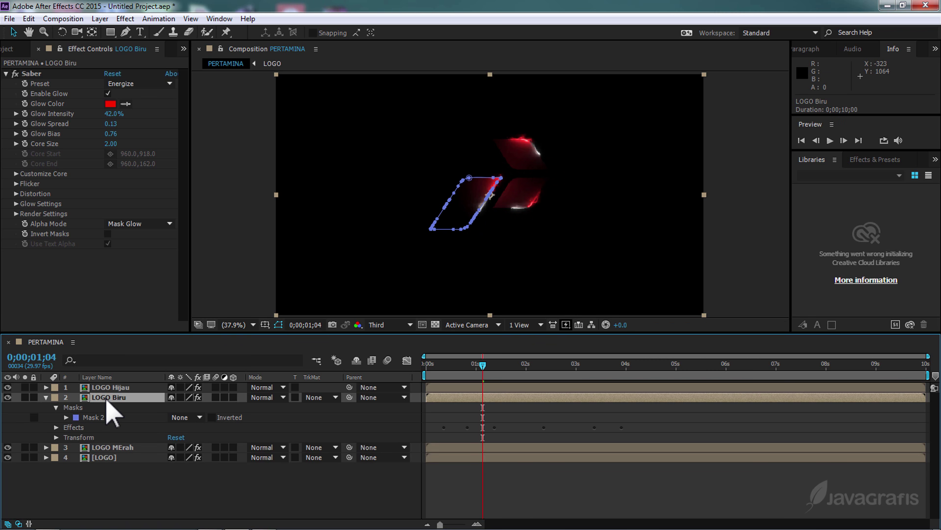
# - Set LOGO Biru's Saber glow colour to blue, 000CFF
pyautogui.click(111, 103)
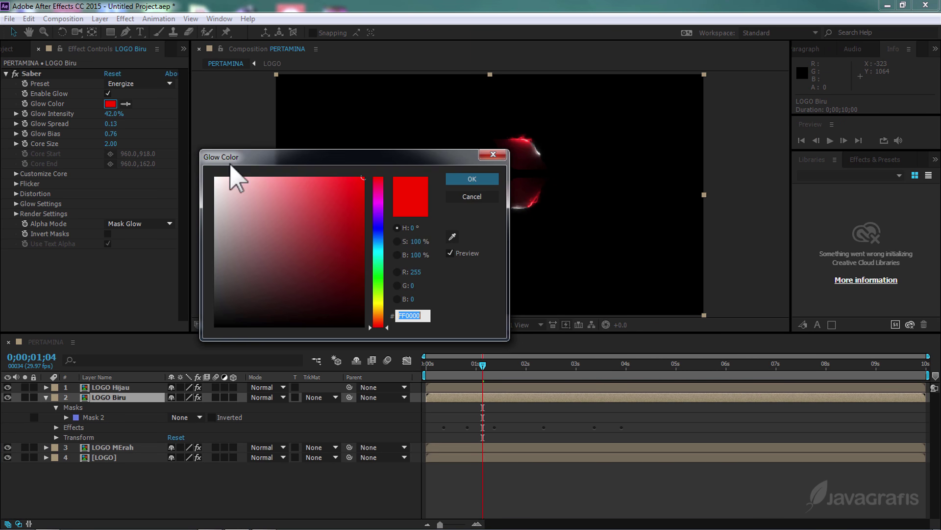
pyautogui.click(378, 228)
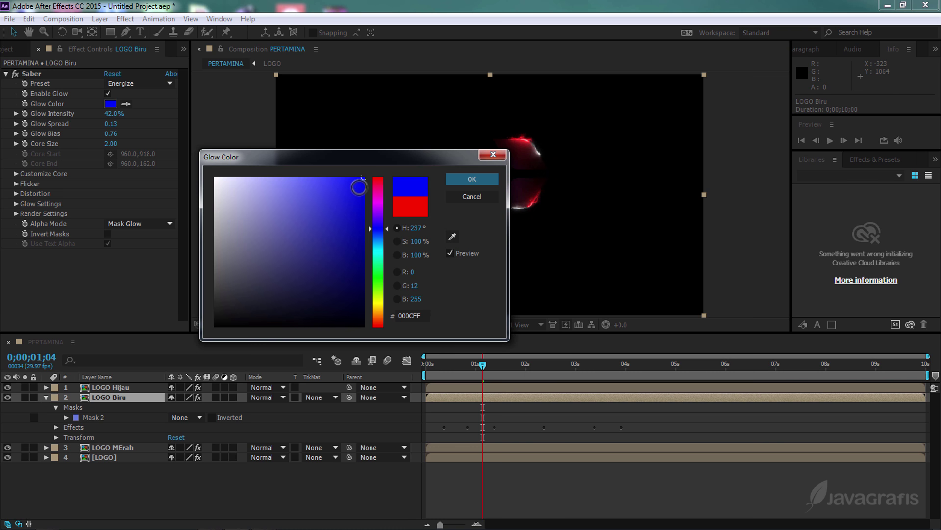
pyautogui.click(454, 178)
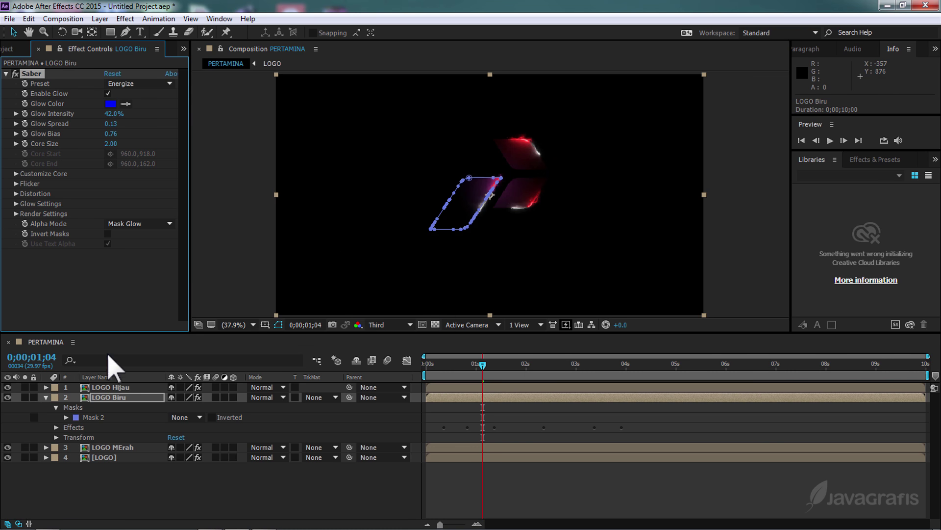
# - Delete Mask 1 and Mask 2 from LOGO Hijau so only Mask 3 remains
pyautogui.click(47, 398)
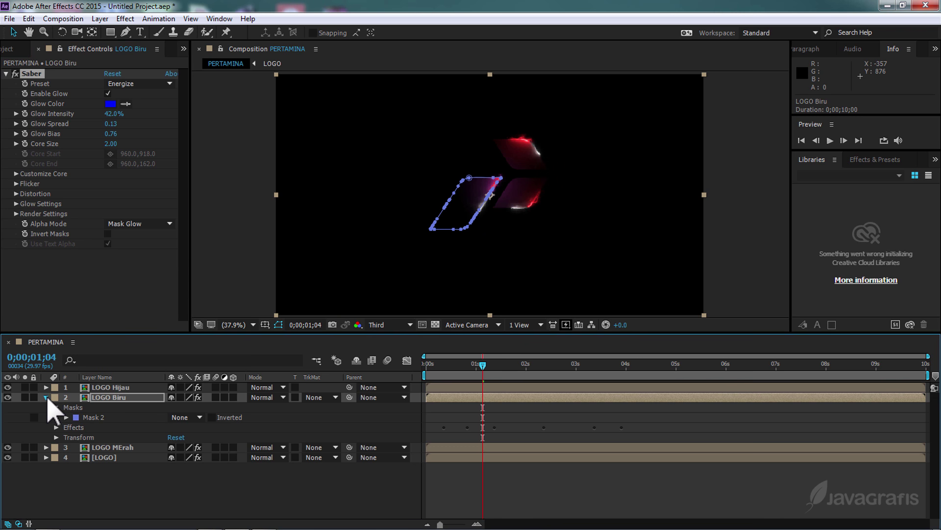
pyautogui.click(46, 397)
pyautogui.click(47, 388)
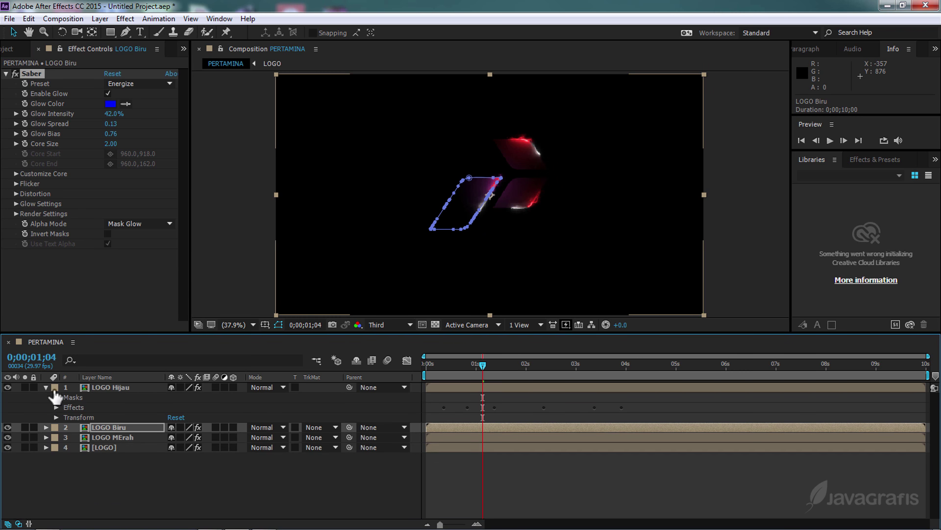
pyautogui.click(56, 397)
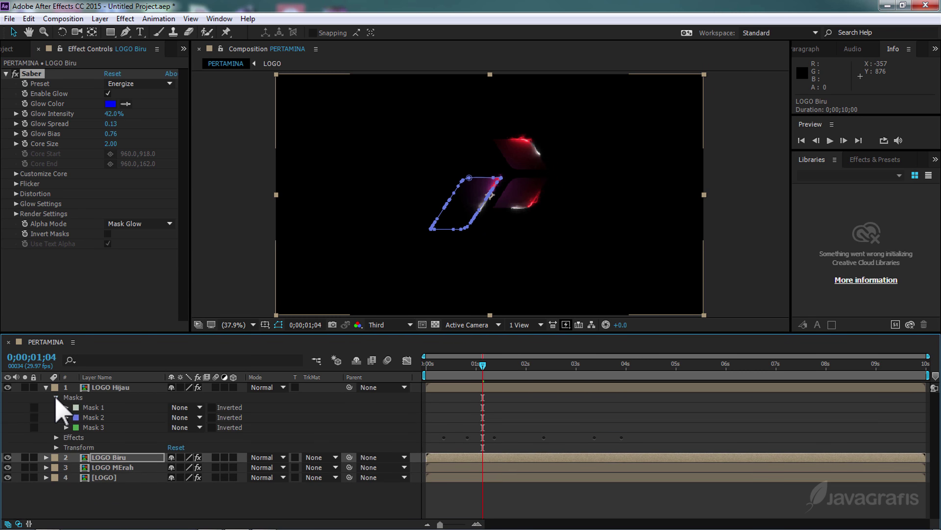
pyautogui.click(99, 409)
pyautogui.press('Delete')
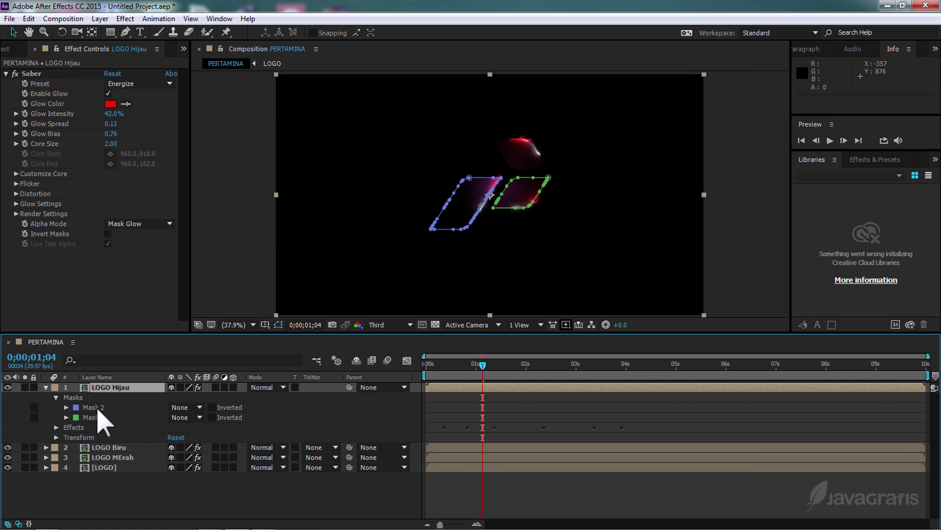
pyautogui.click(97, 407)
pyautogui.press('Delete')
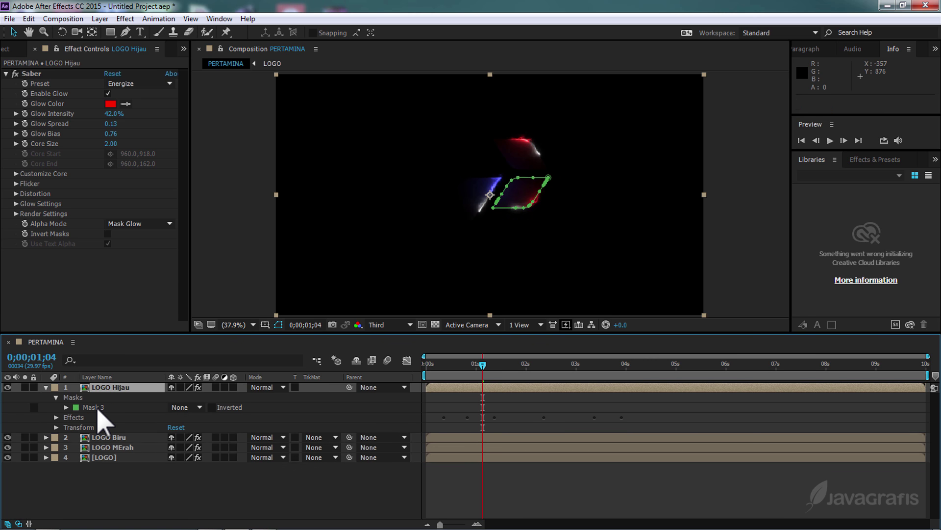
# - Set LOGO Hijau's Saber Glow Color to green 00FF00, then collapse and deselect the layer
pyautogui.click(109, 387)
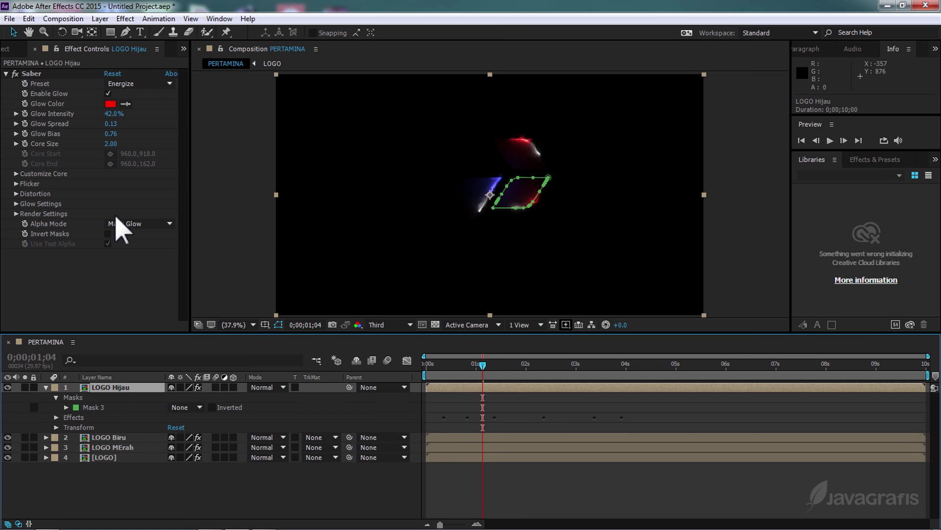
pyautogui.click(111, 104)
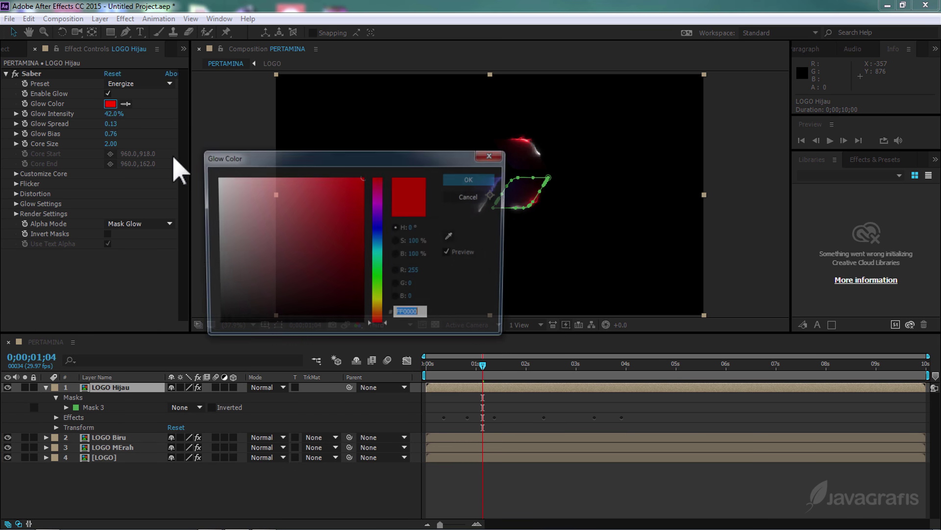
pyautogui.click(381, 278)
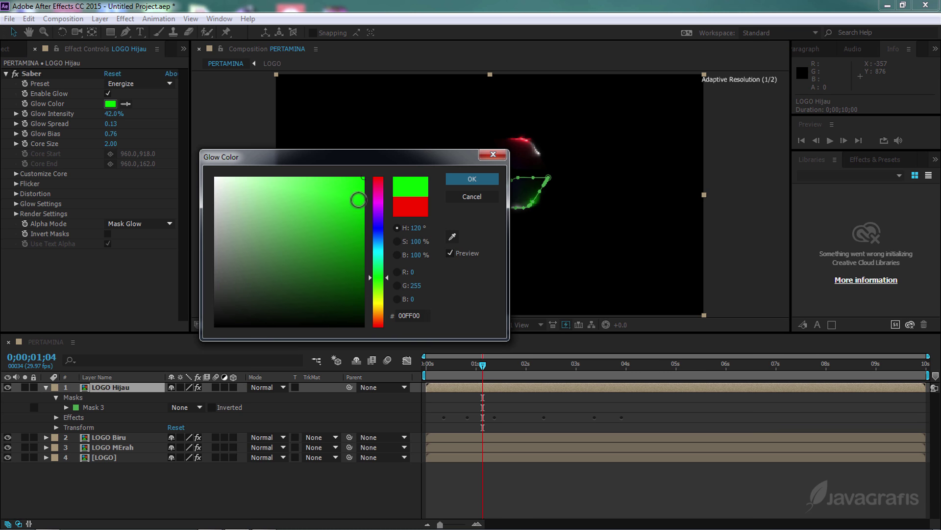
pyautogui.click(466, 179)
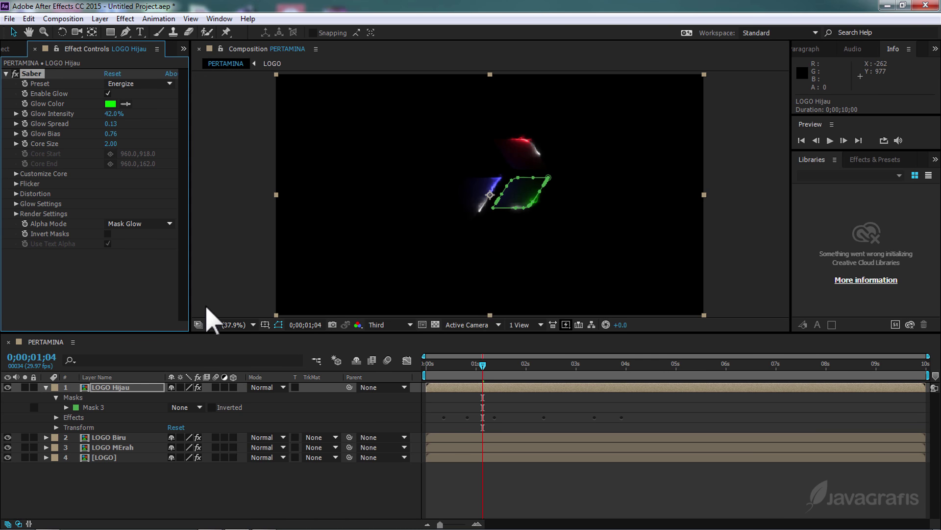
pyautogui.click(46, 387)
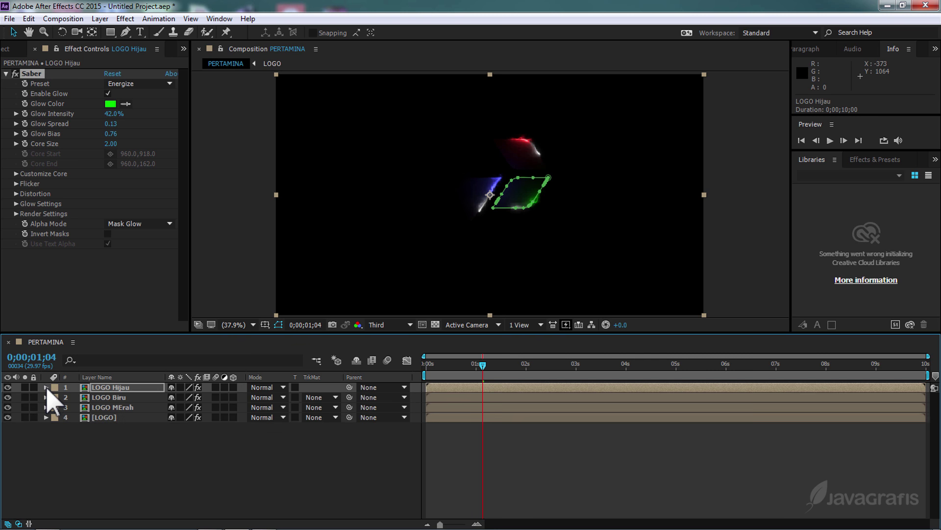
pyautogui.click(110, 464)
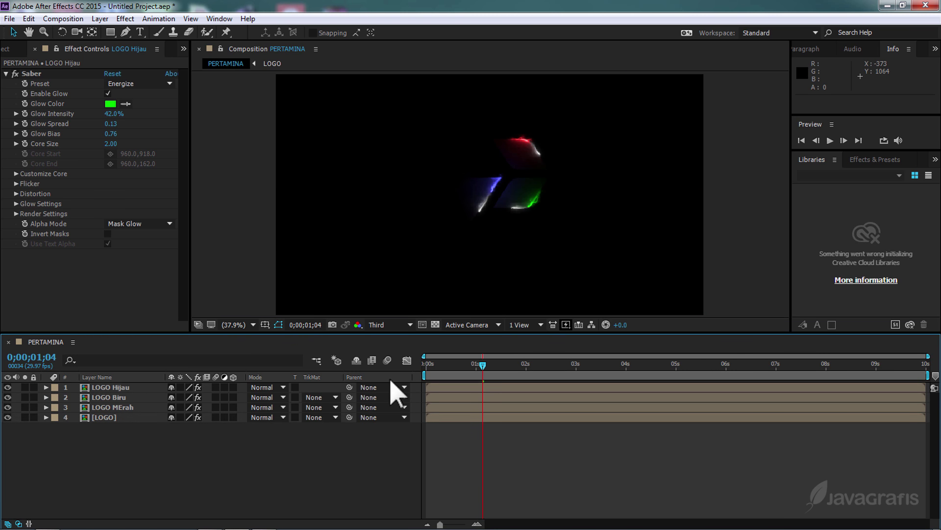
# - Preview the red, blue and green glows from frame 0, then show the Project panel
pyautogui.moveTo(483, 365); pyautogui.dragTo(407, 376)
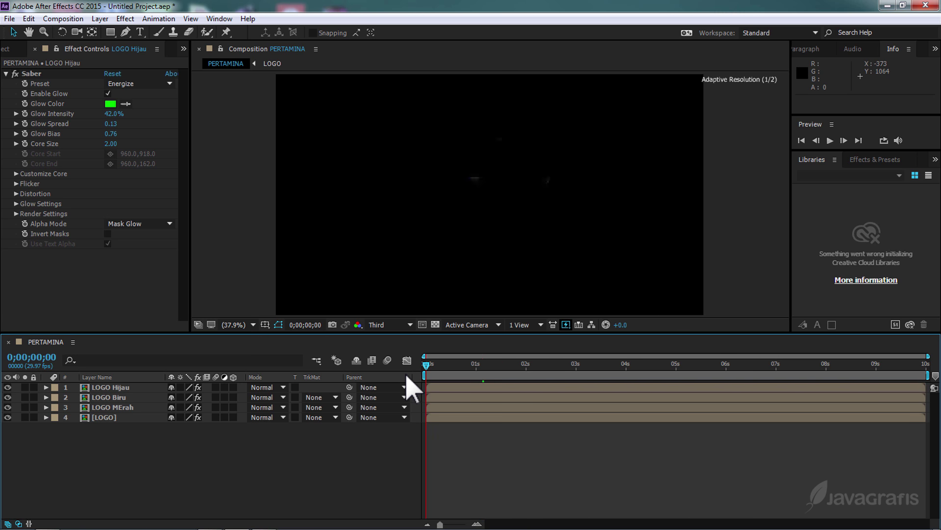
pyautogui.click(830, 141)
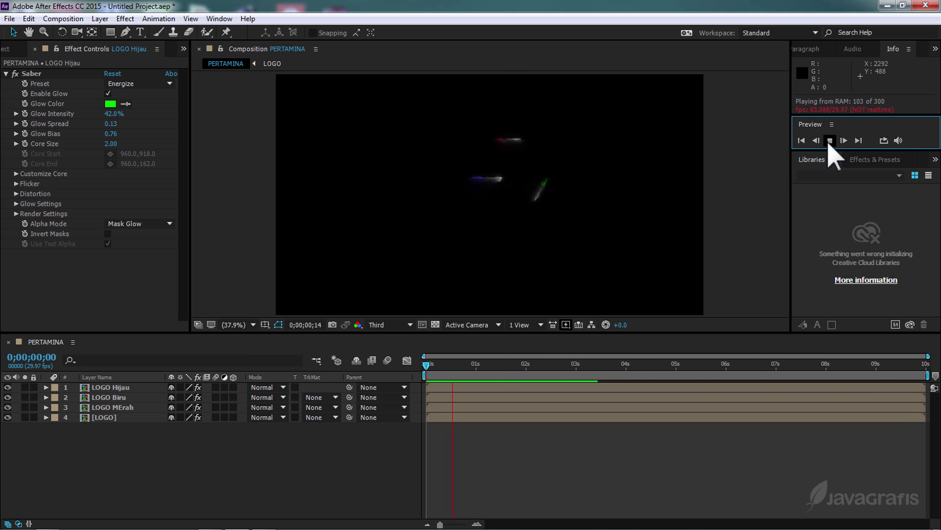
pyautogui.click(830, 141)
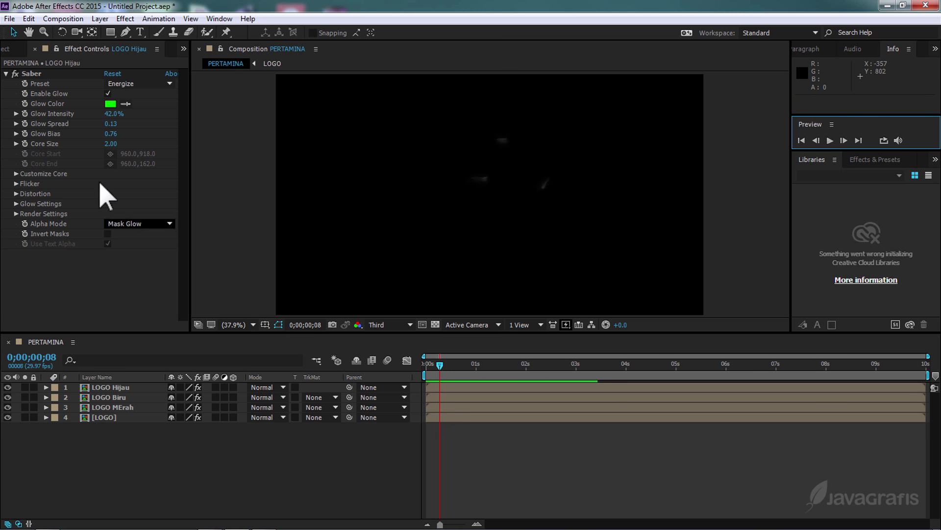
pyautogui.click(7, 49)
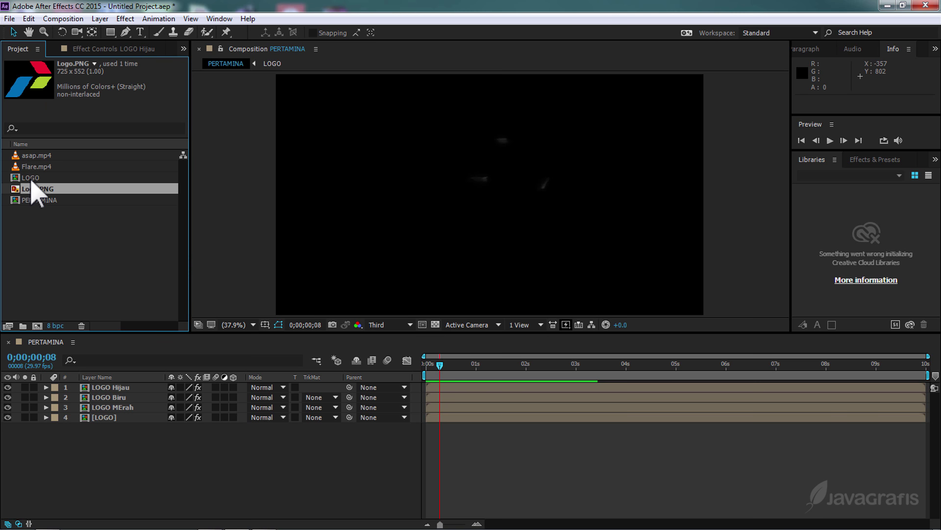
# - Add the LOGO comp to the PERTAMINA timeline and rename the layer 'LOGO Full'
pyautogui.moveTo(31, 179); pyautogui.dragTo(75, 385)
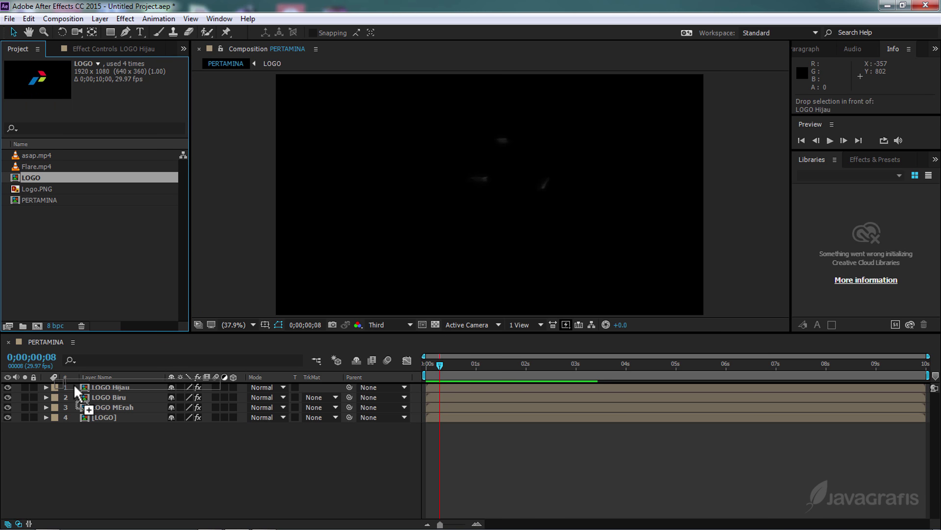
pyautogui.rightClick(104, 387)
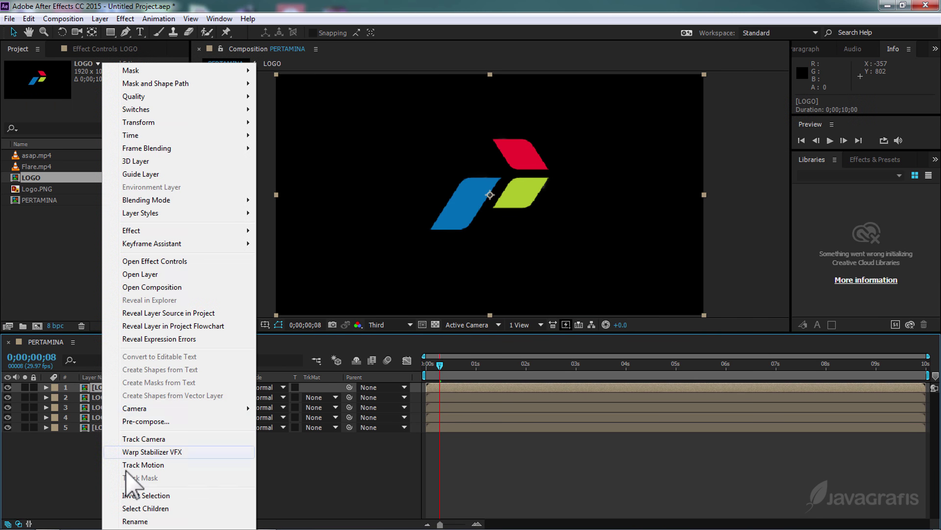
pyautogui.click(135, 520)
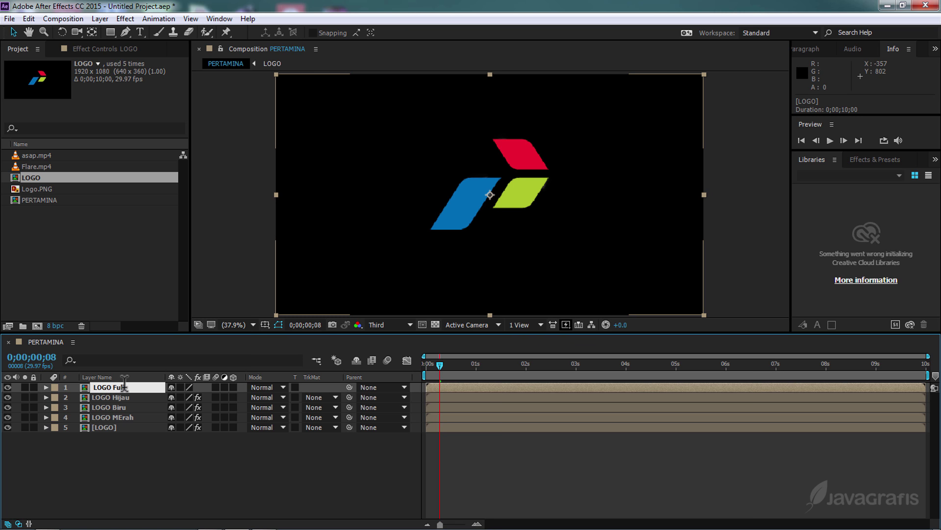
pyautogui.click(141, 455)
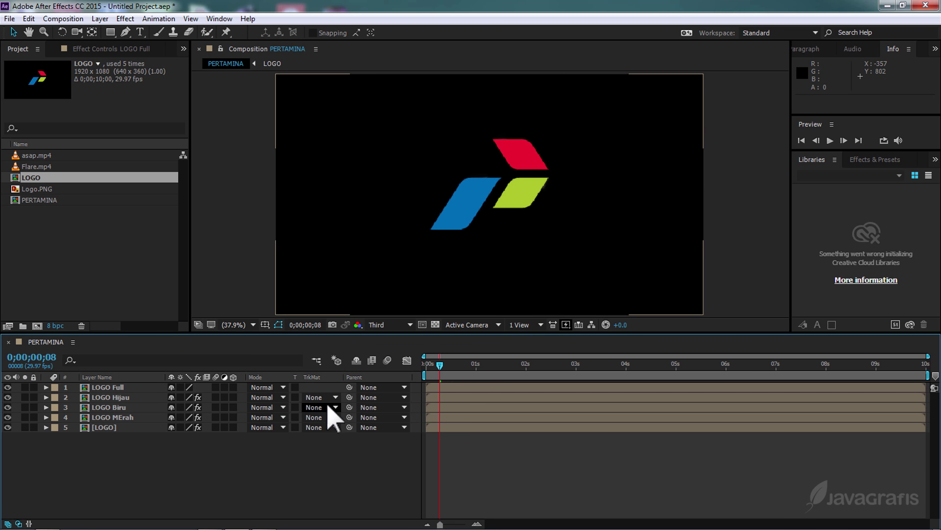
# - Keyframe LOGO Full opacity from 0% at 2;13 to 100% at 3;14, then scrub to check
pyautogui.click(131, 390)
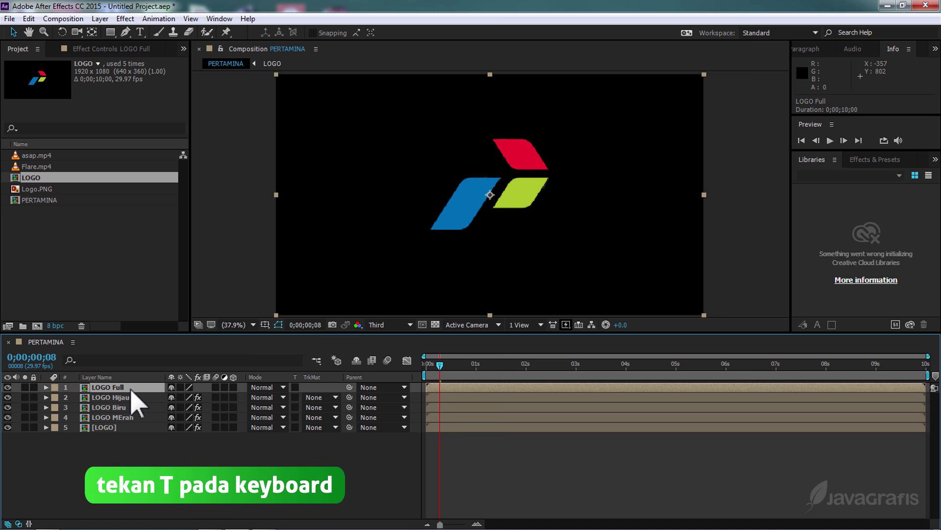
pyautogui.press('t')
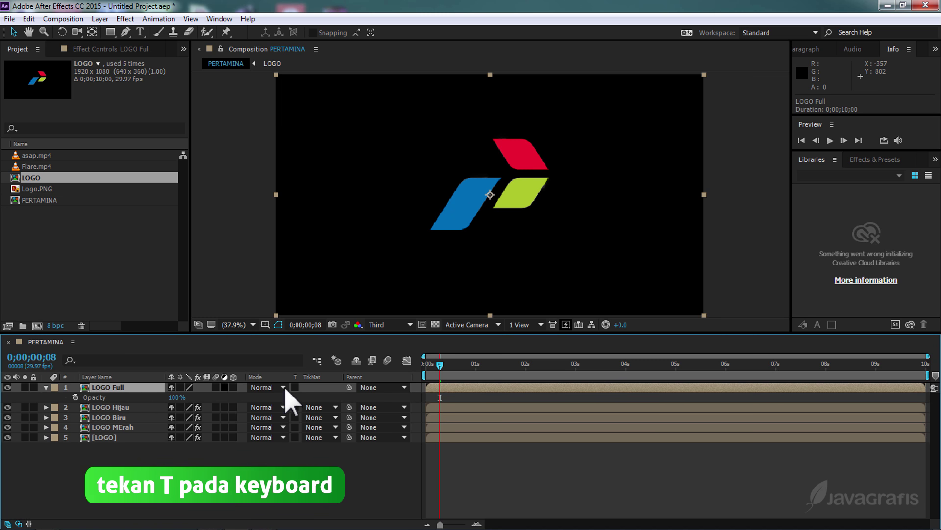
pyautogui.moveTo(443, 370); pyautogui.dragTo(600, 379)
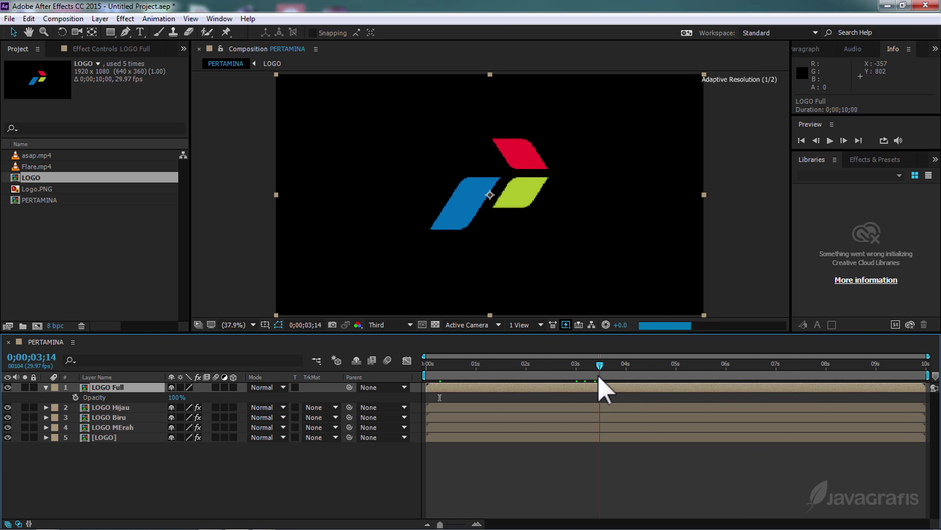
pyautogui.click(75, 397)
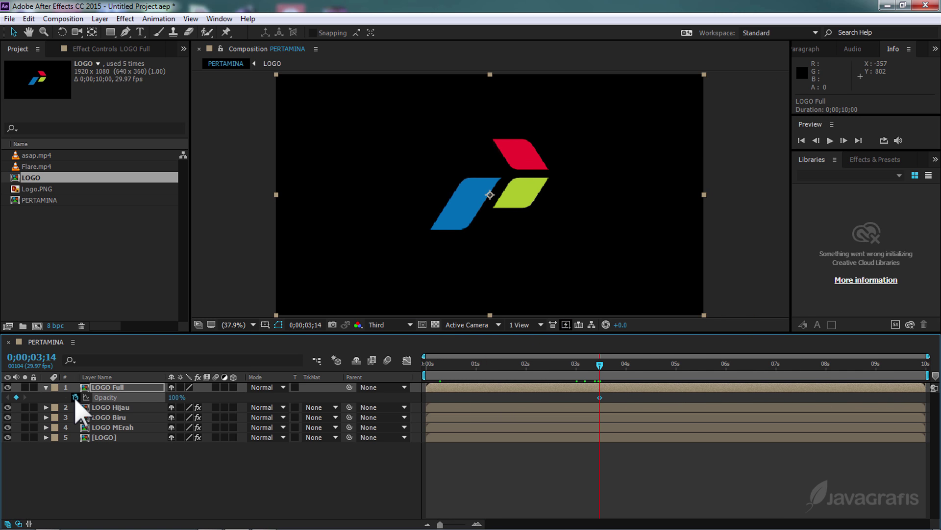
pyautogui.moveTo(599, 366); pyautogui.dragTo(548, 366)
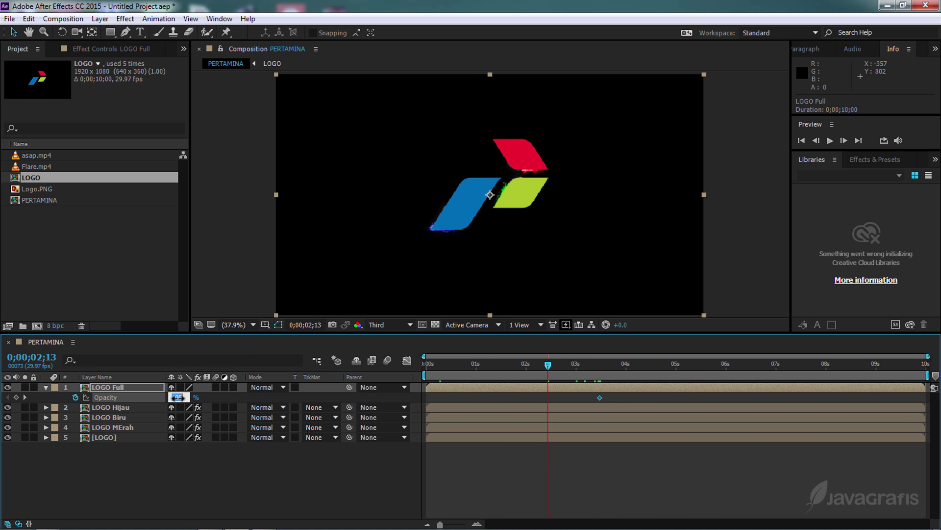
pyautogui.write('0')
pyautogui.press('Return')
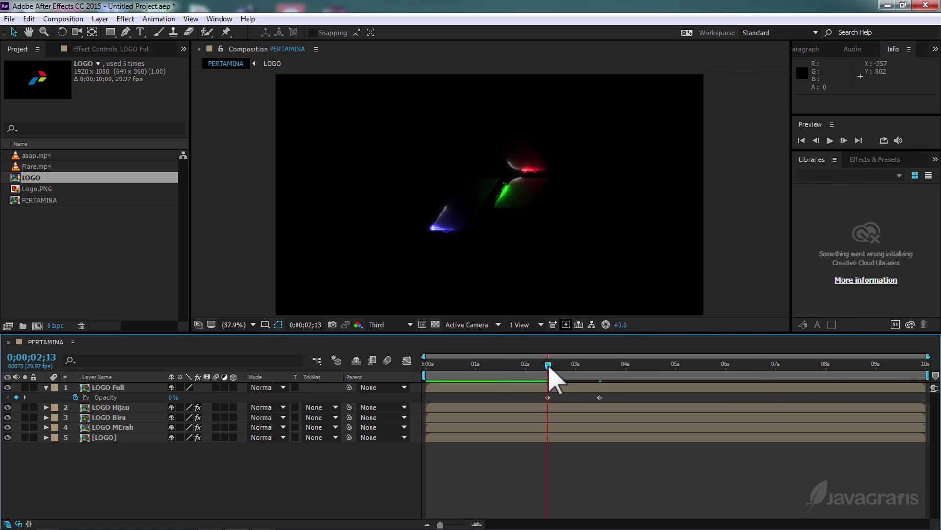
pyautogui.moveTo(550, 368)
pyautogui.mouseDown()
pyautogui.moveTo(607, 368)
pyautogui.moveTo(565, 371)
pyautogui.mouseUp()
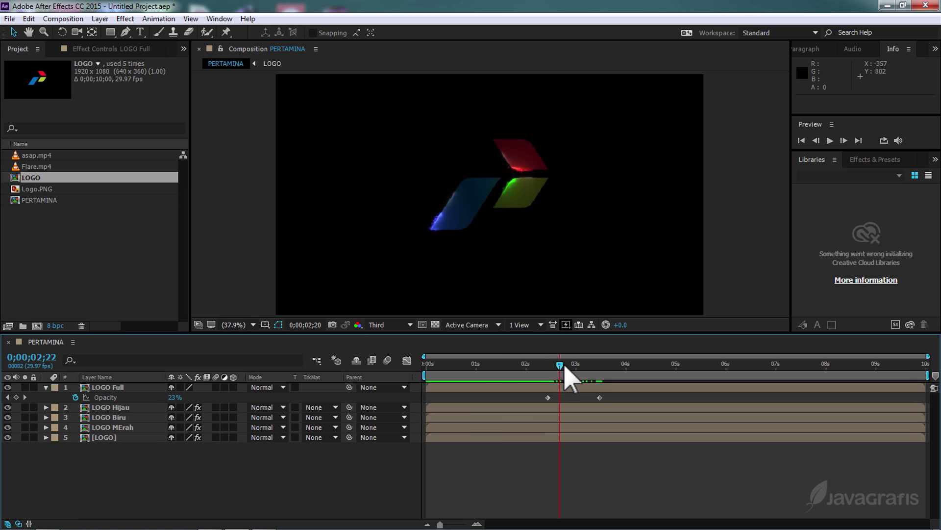
# - Collapse LOGO Full and add a new text layer reading PERTAMINA
pyautogui.click(46, 387)
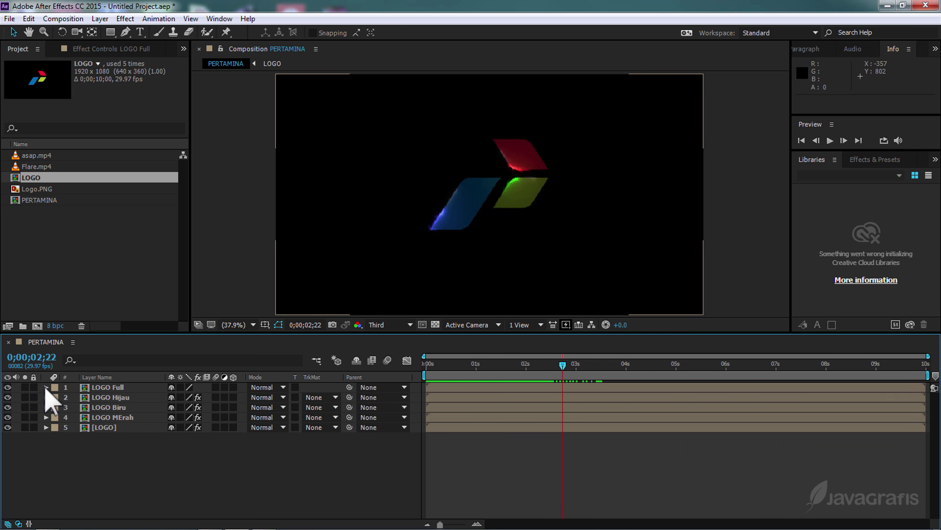
pyautogui.rightClick(117, 460)
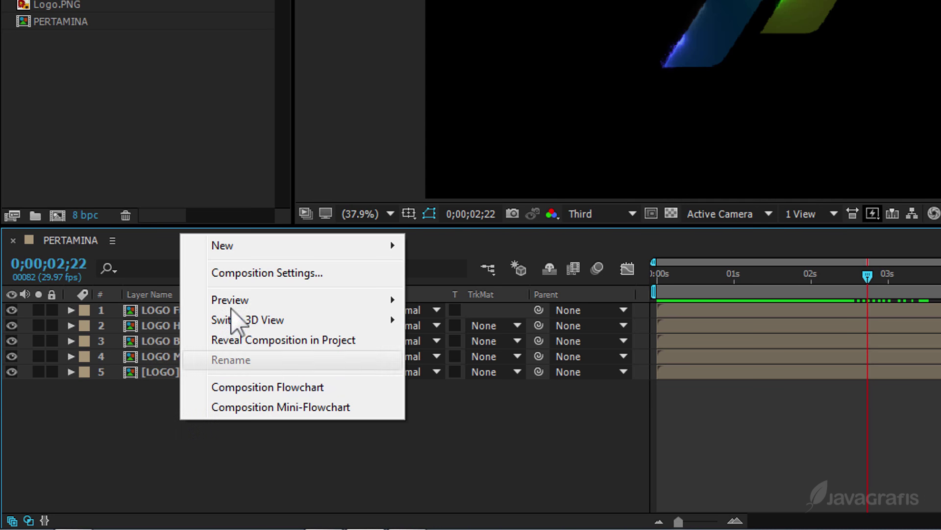
pyautogui.moveTo(257, 245)
pyautogui.click(446, 269)
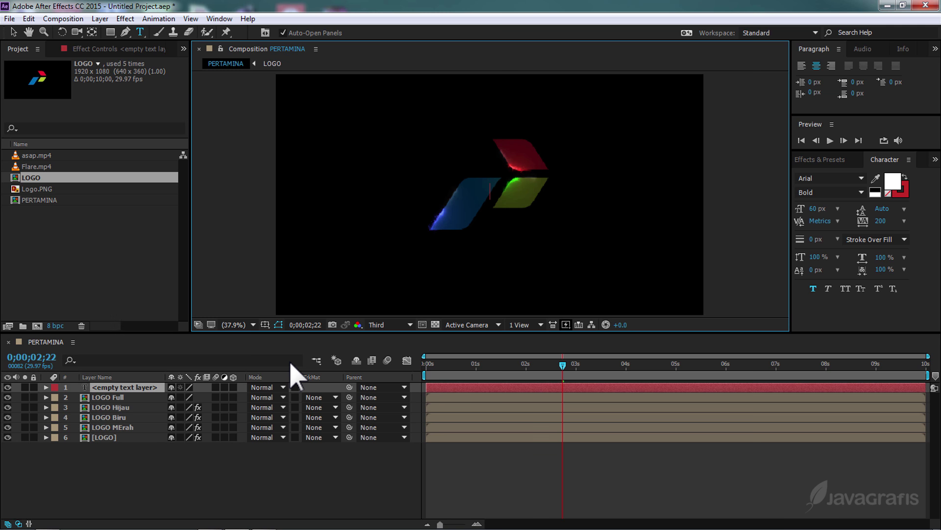
pyautogui.write('PERTA')
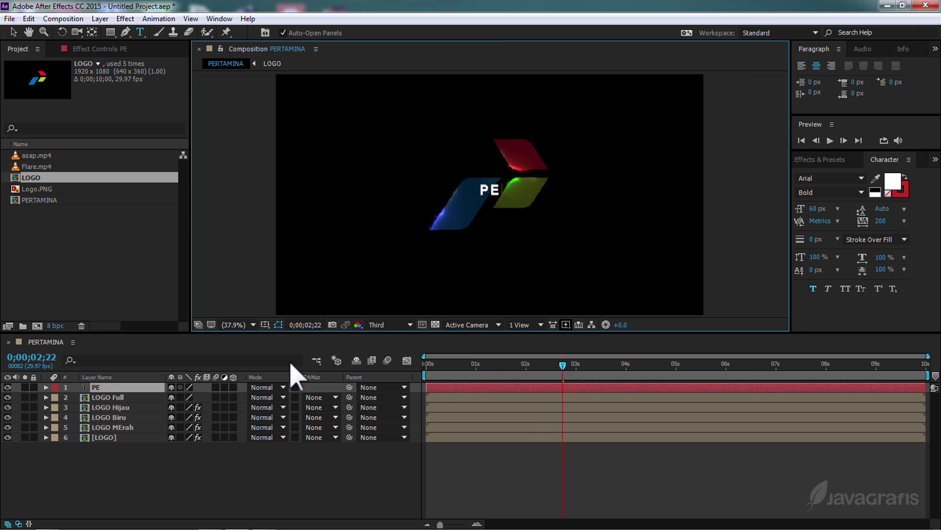
pyautogui.write('MIN')
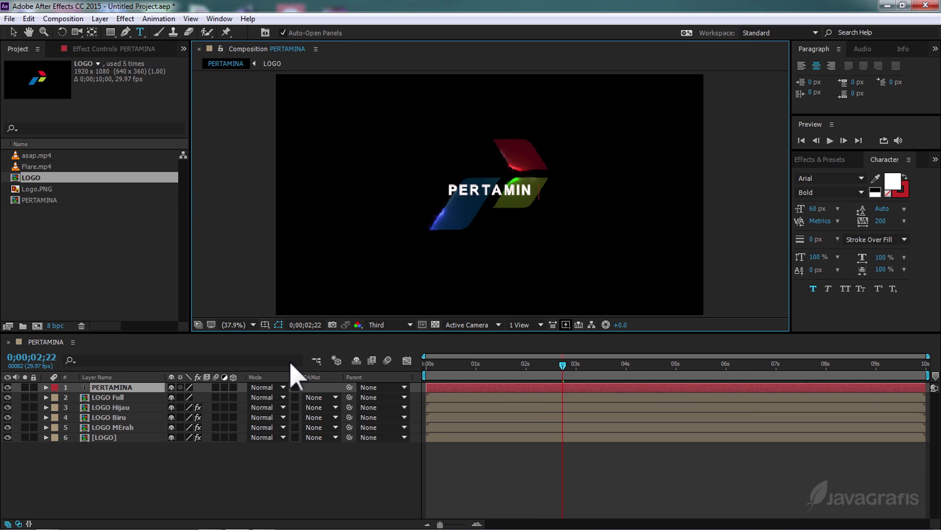
pyautogui.write('A')
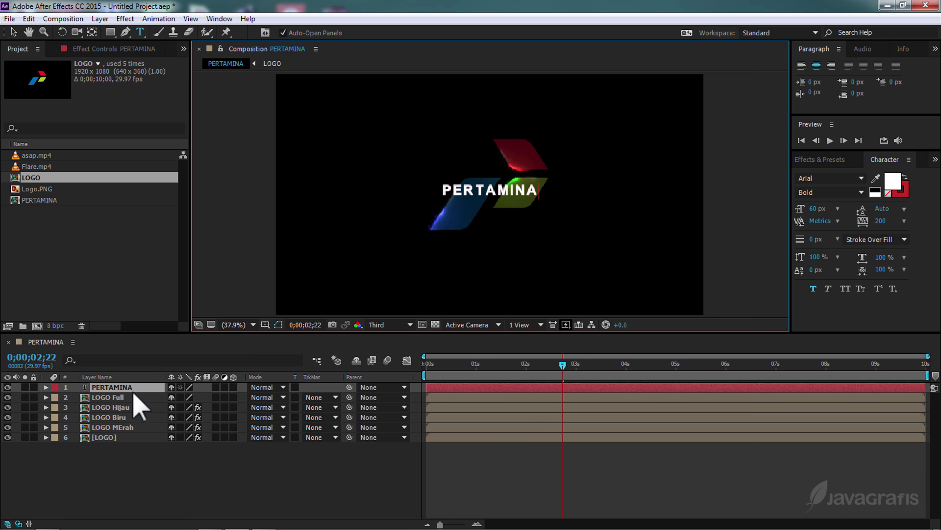
# - Finish editing and drag the PERTAMINA text down beneath the logo
pyautogui.click(133, 391)
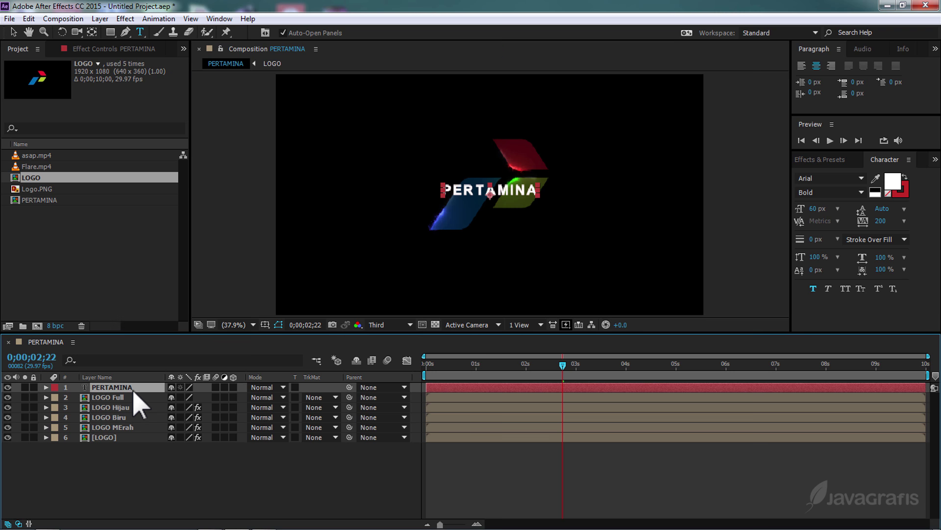
pyautogui.click(13, 33)
pyautogui.moveTo(474, 182); pyautogui.dragTo(476, 246)
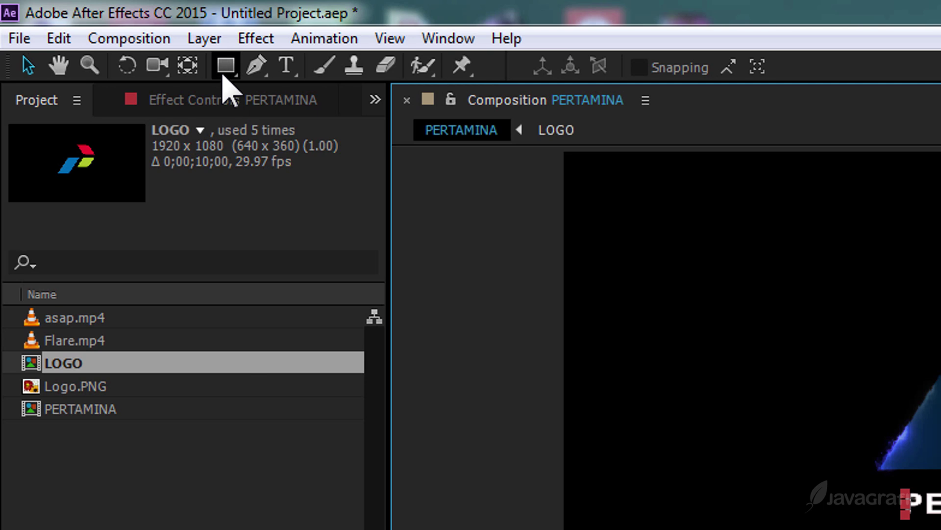
# - Draw a rectangular mask around the PERTAMINA text, widened to cover the whole word
pyautogui.click(226, 67)
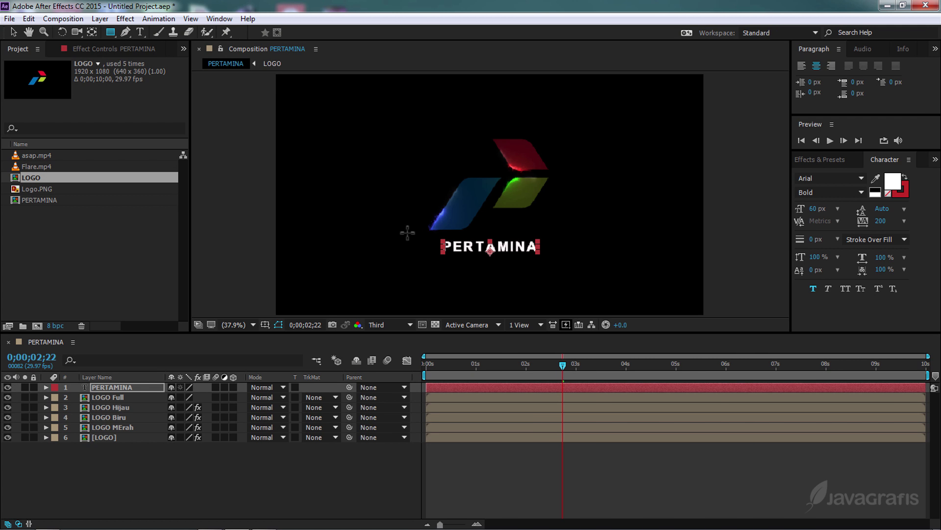
pyautogui.moveTo(406, 232); pyautogui.dragTo(552, 261)
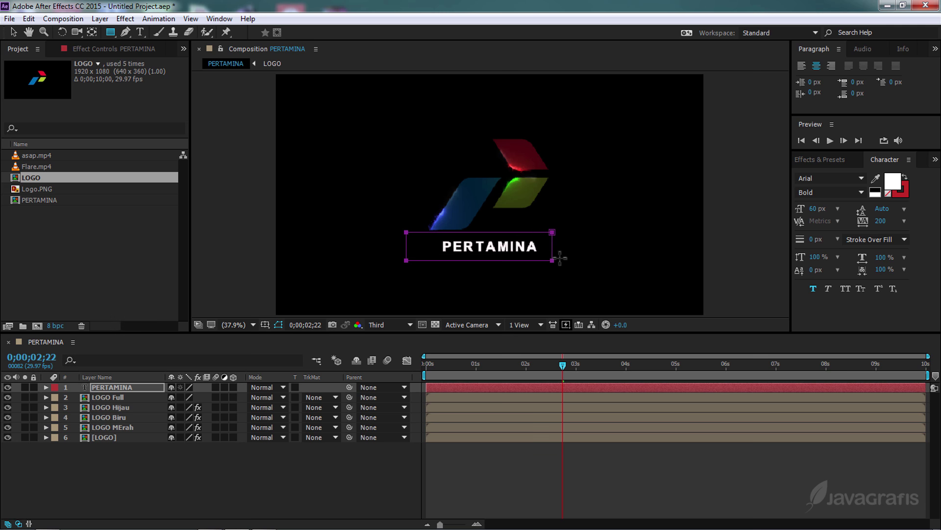
pyautogui.moveTo(559, 257); pyautogui.dragTo(569, 262)
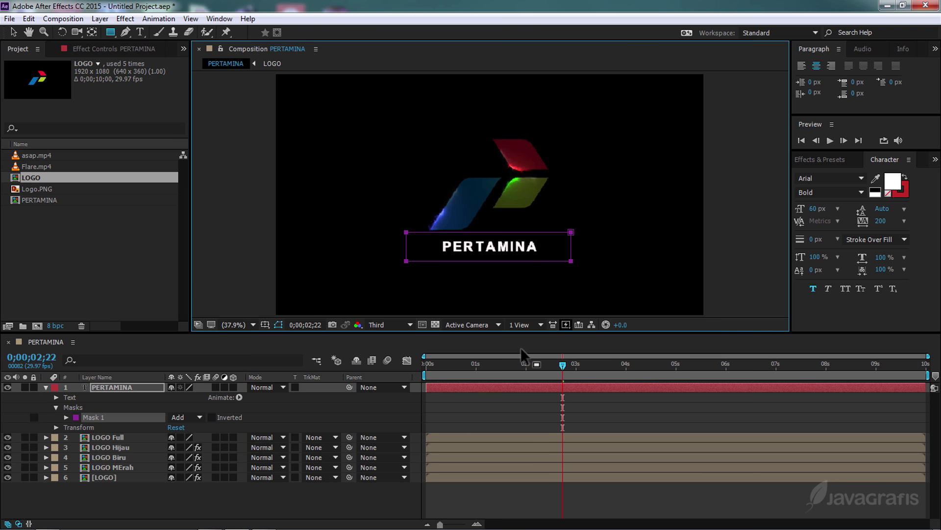
pyautogui.moveTo(561, 368); pyautogui.dragTo(476, 370)
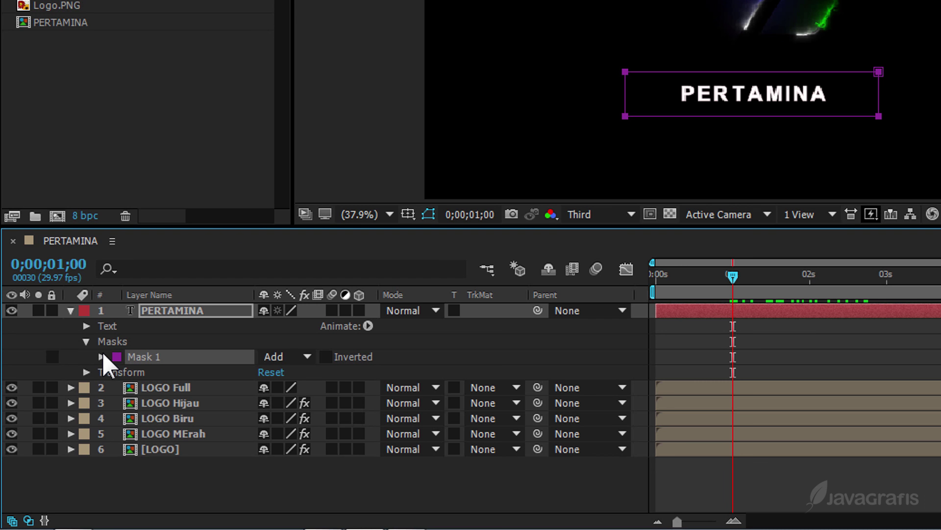
# - Keyframe Mask 1 full at 1 s, a thin centre sliver at 0 s, and set Mask Feather to 87
pyautogui.click(102, 356)
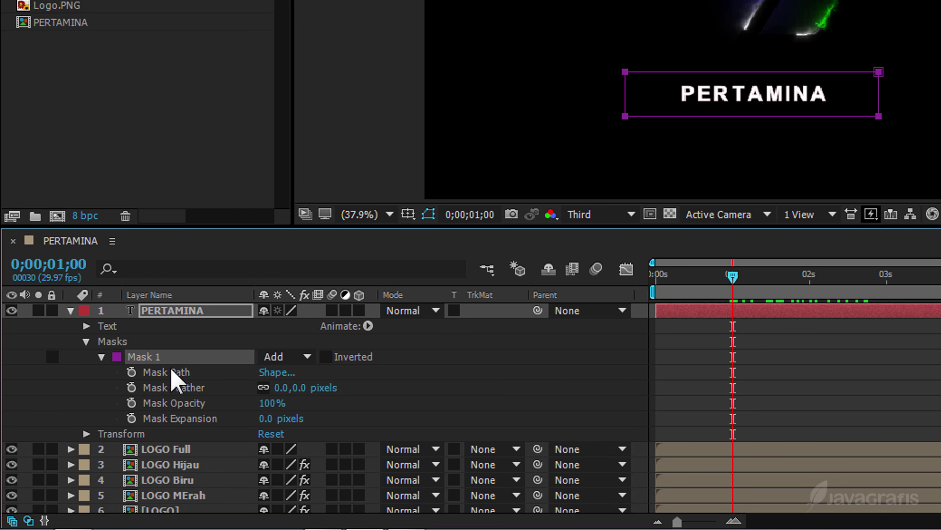
pyautogui.click(132, 371)
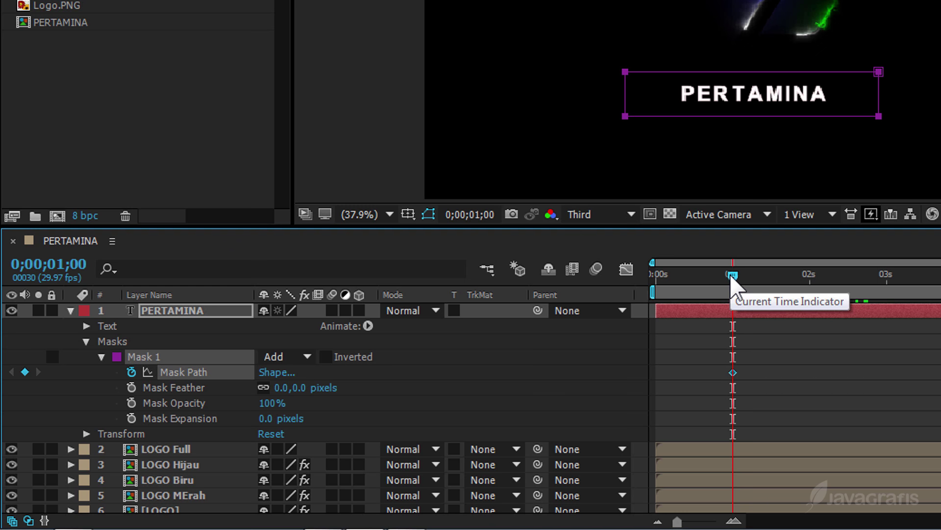
pyautogui.moveTo(732, 276); pyautogui.dragTo(623, 294)
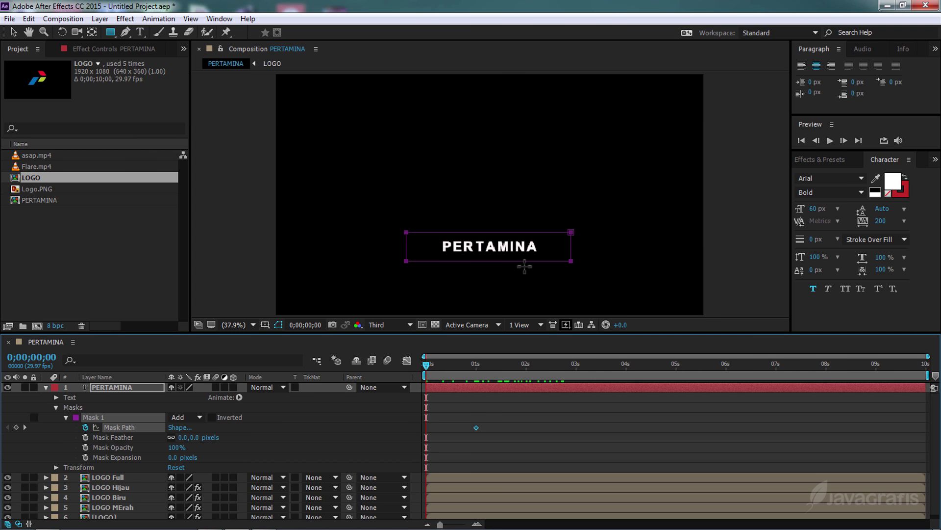
pyautogui.click(14, 32)
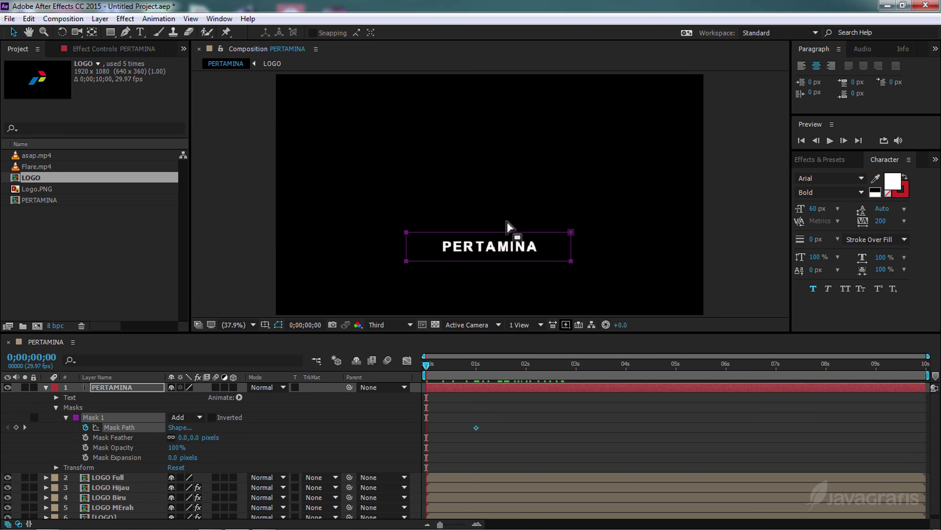
pyautogui.click(571, 234)
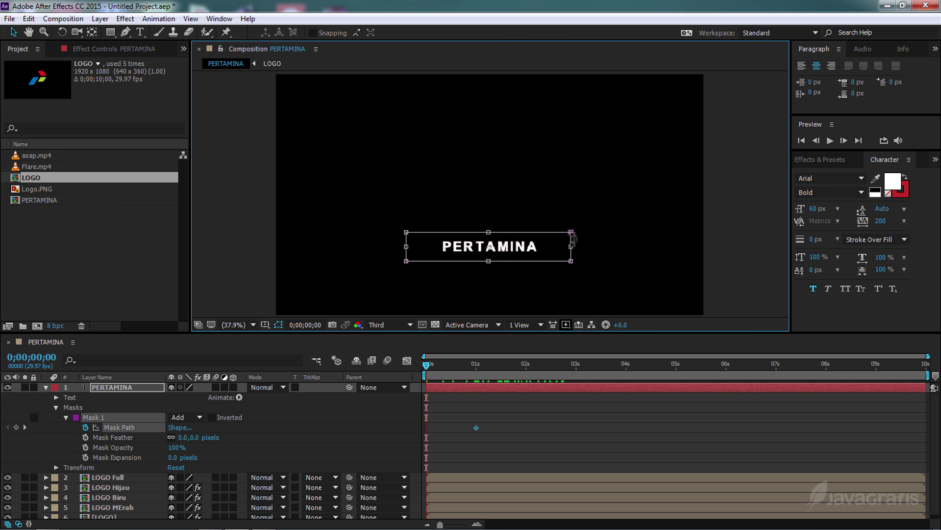
pyautogui.moveTo(571, 248); pyautogui.dragTo(488, 249)
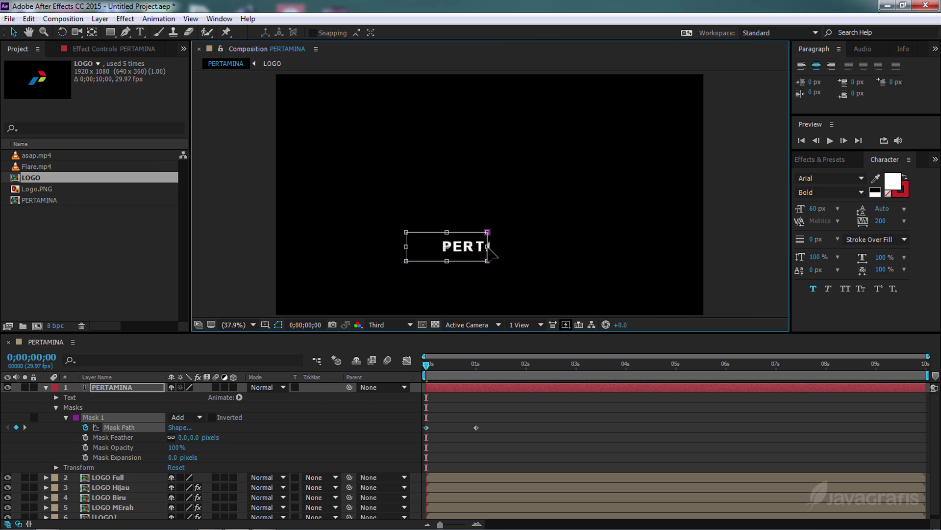
pyautogui.moveTo(406, 247); pyautogui.dragTo(485, 248)
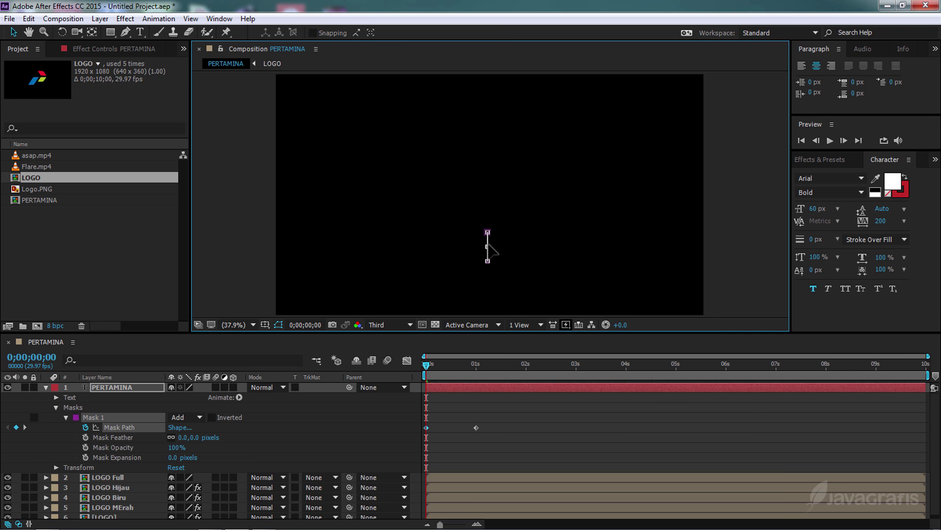
pyautogui.moveTo(426, 365)
pyautogui.mouseDown()
pyautogui.moveTo(456, 370)
pyautogui.moveTo(448, 368)
pyautogui.mouseUp()
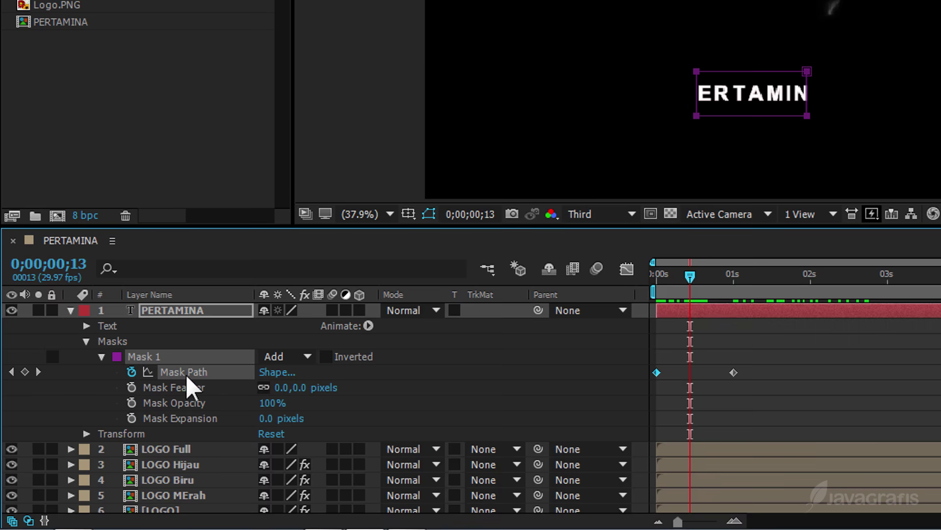
pyautogui.moveTo(301, 387); pyautogui.dragTo(383, 387)
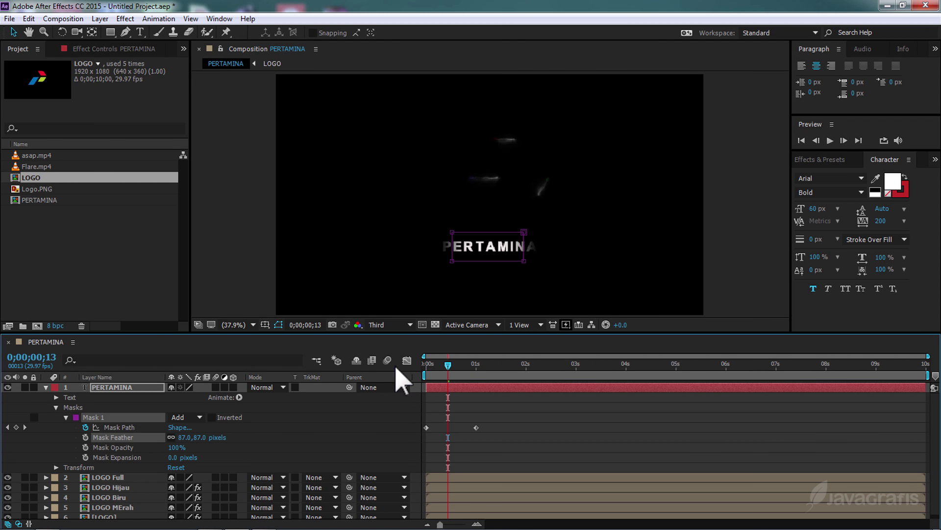
# - Shift the PERTAMINA text to start near 2.5 s and add Flare.mp4 in Screen mode
pyautogui.click(45, 387)
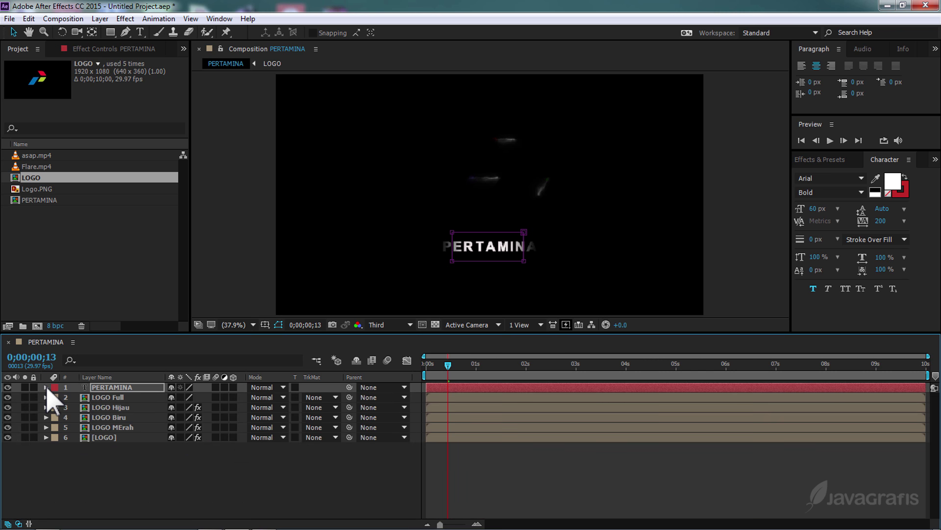
pyautogui.moveTo(473, 388); pyautogui.dragTo(599, 387)
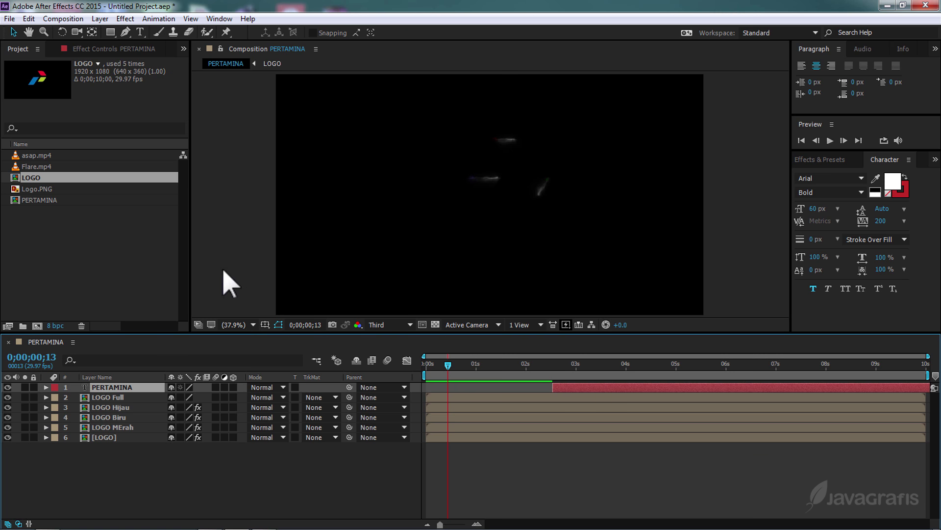
pyautogui.moveTo(38, 167); pyautogui.dragTo(75, 384)
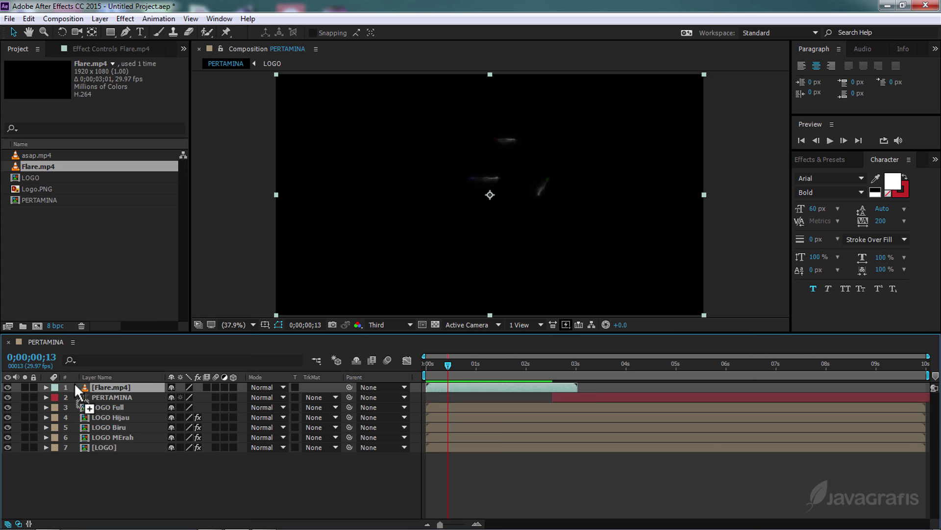
pyautogui.click(261, 387)
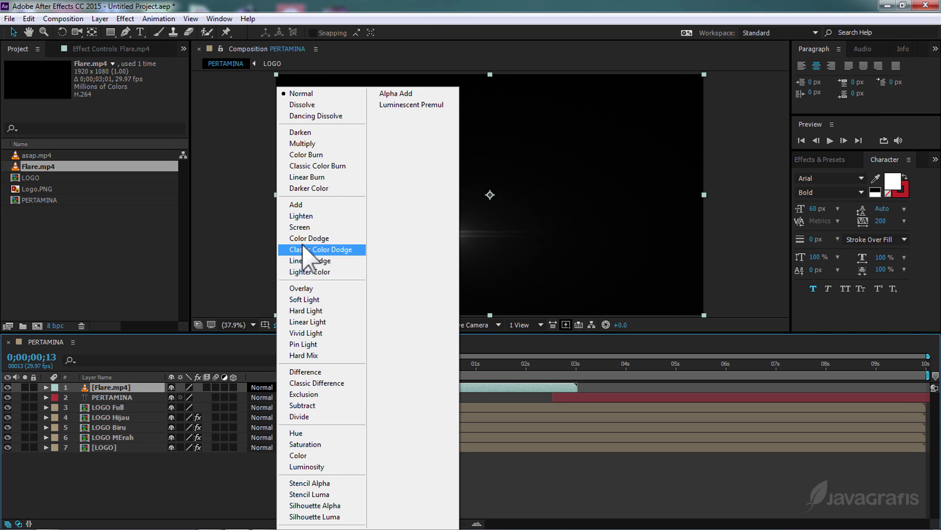
pyautogui.click(304, 228)
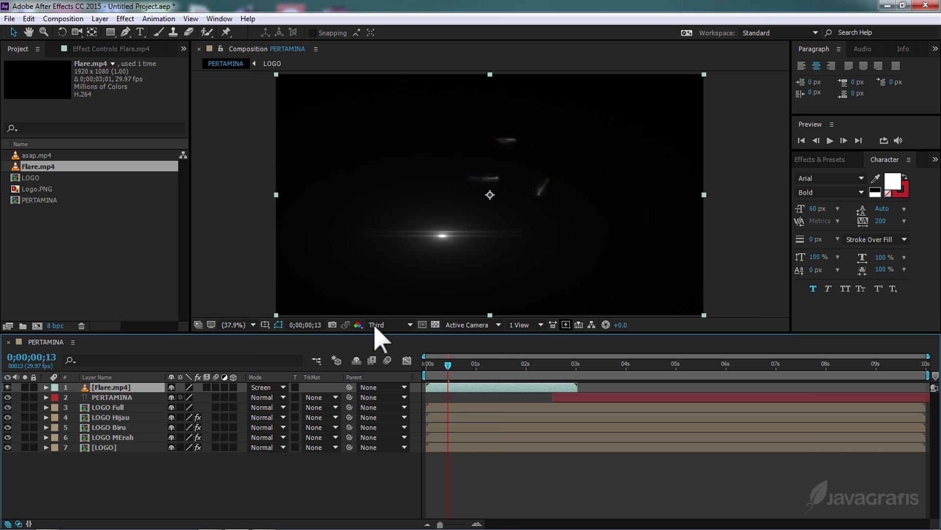
# - Start the flare at about 2.4 s and set its position to 960, 591 over the text
pyautogui.moveTo(440, 393); pyautogui.dragTo(566, 386)
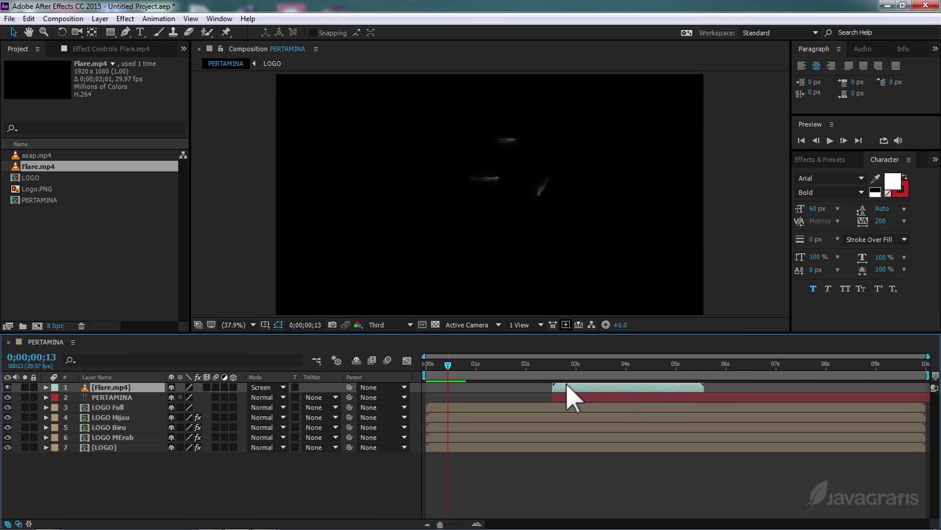
pyautogui.moveTo(450, 371); pyautogui.dragTo(569, 371)
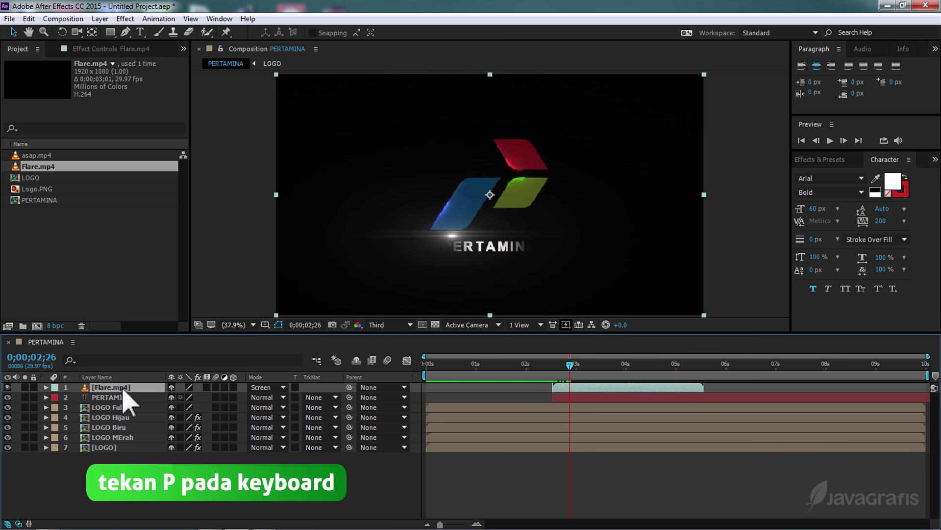
pyautogui.press('p')
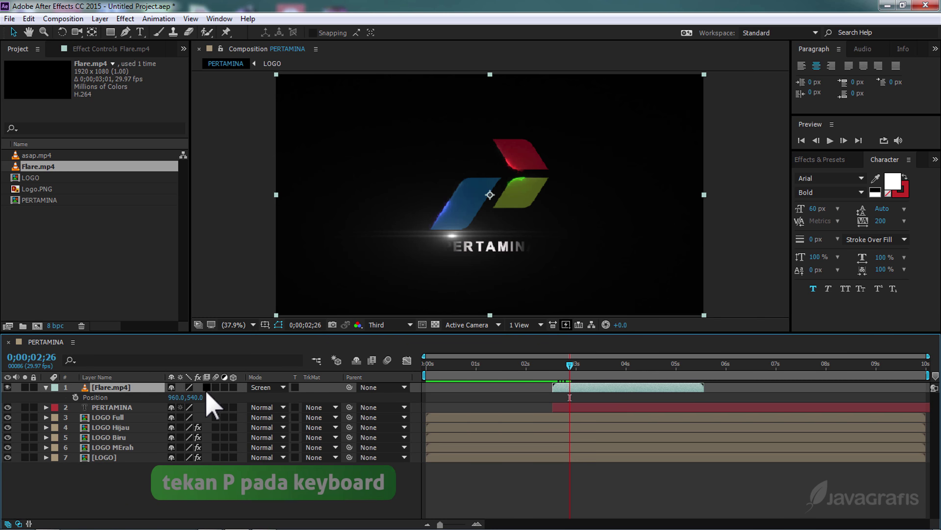
pyautogui.moveTo(201, 397); pyautogui.dragTo(222, 397)
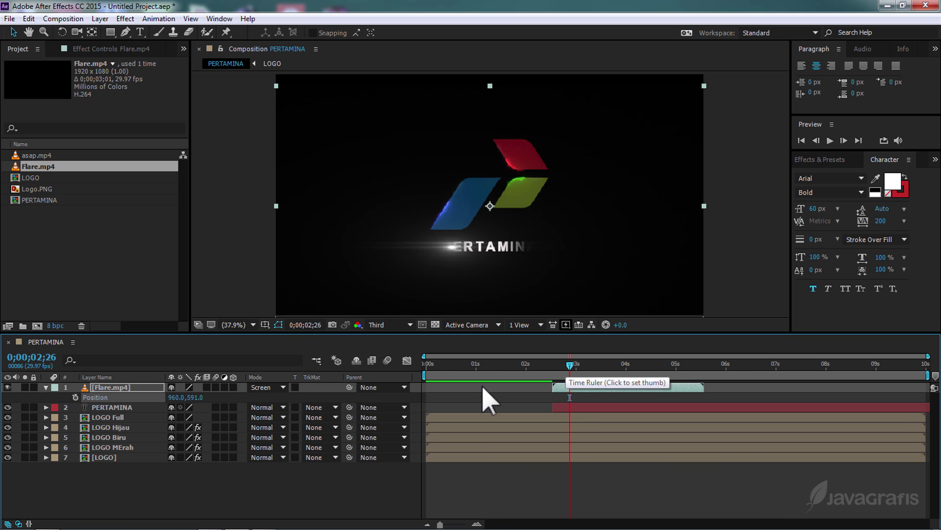
pyautogui.click(46, 387)
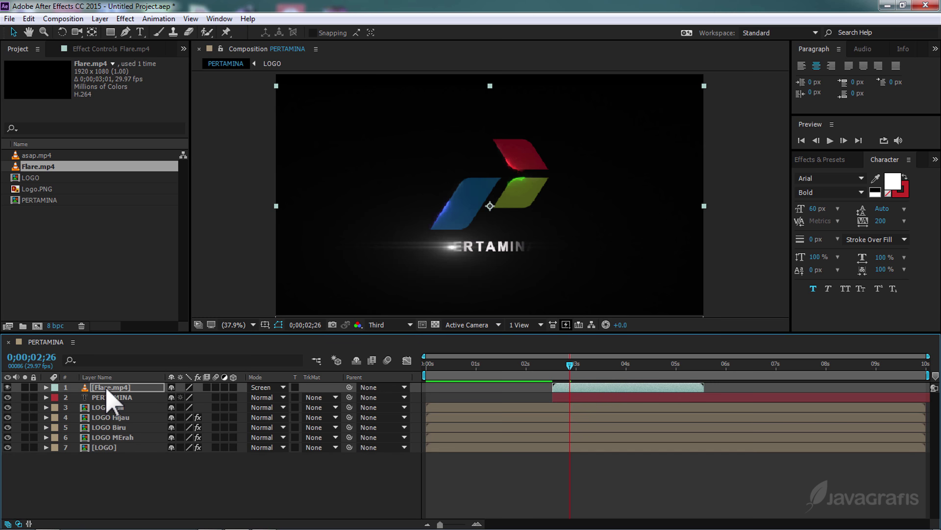
pyautogui.click(110, 386)
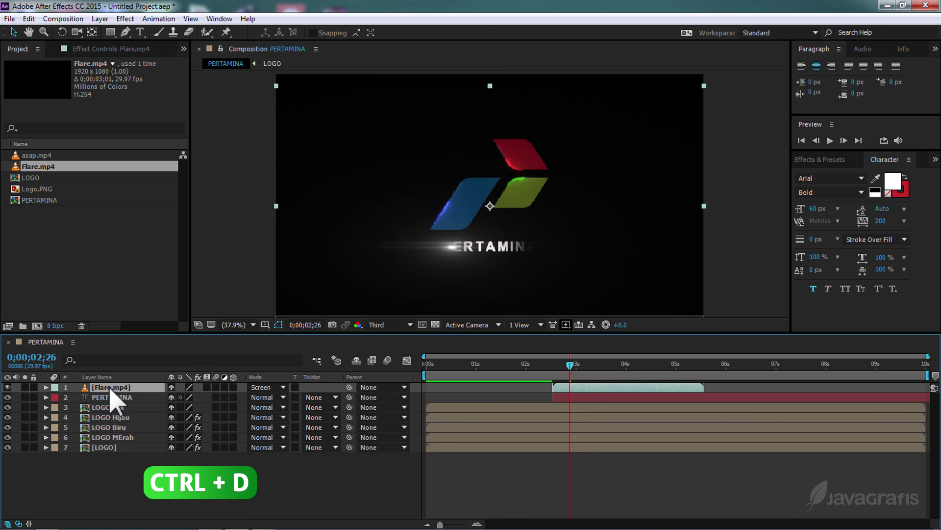
# - Duplicate the flare layer and apply the Mirror effect to the copy
pyautogui.hotkey('ctrl', 'd')
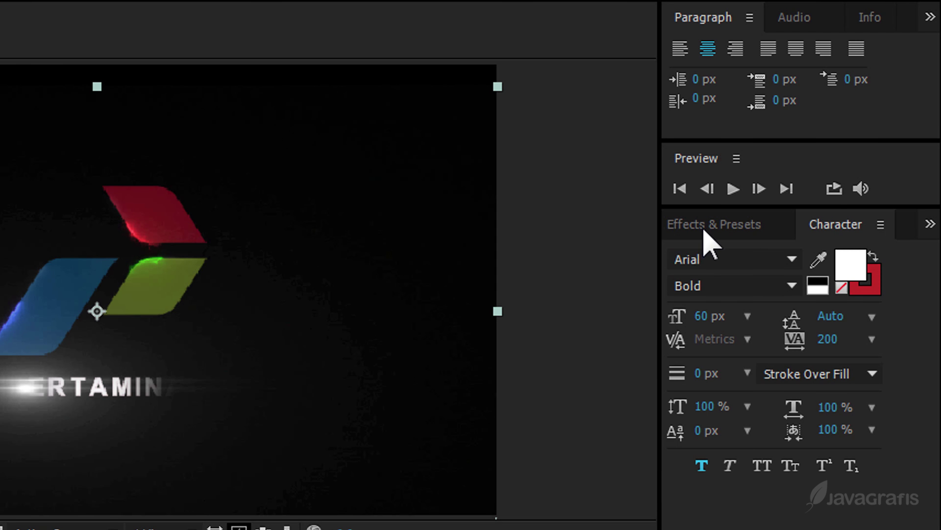
pyautogui.click(816, 162)
pyautogui.click(711, 248)
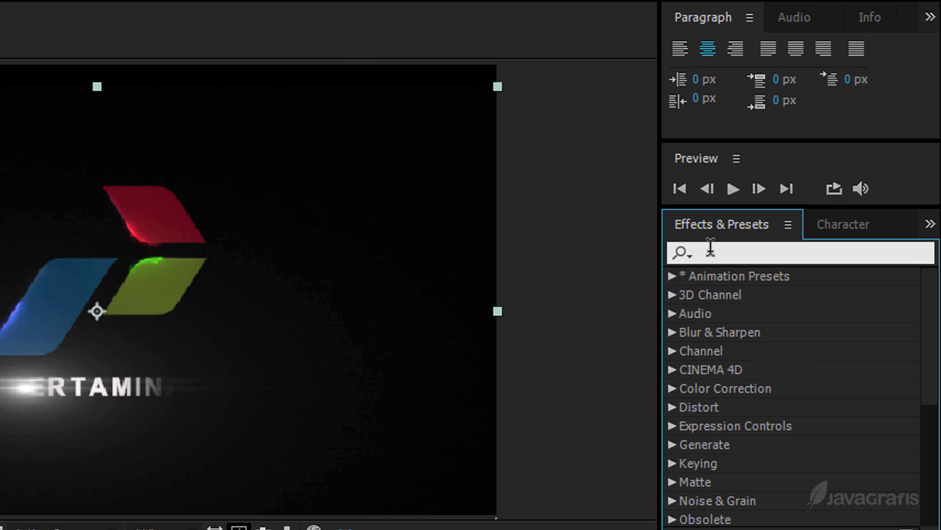
pyautogui.write('mirr')
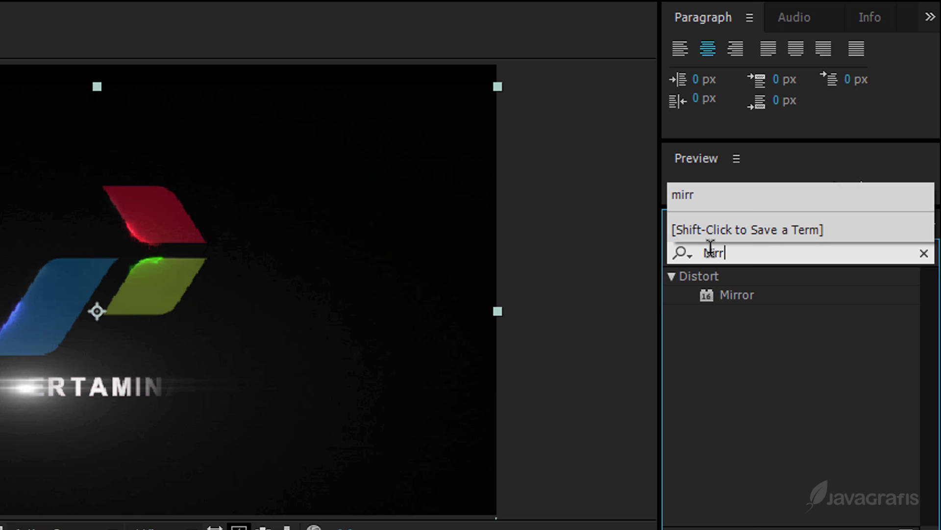
pyautogui.moveTo(733, 294)
pyautogui.mouseDown()
pyautogui.moveTo(232, 357)
pyautogui.moveTo(118, 386)
pyautogui.mouseUp()
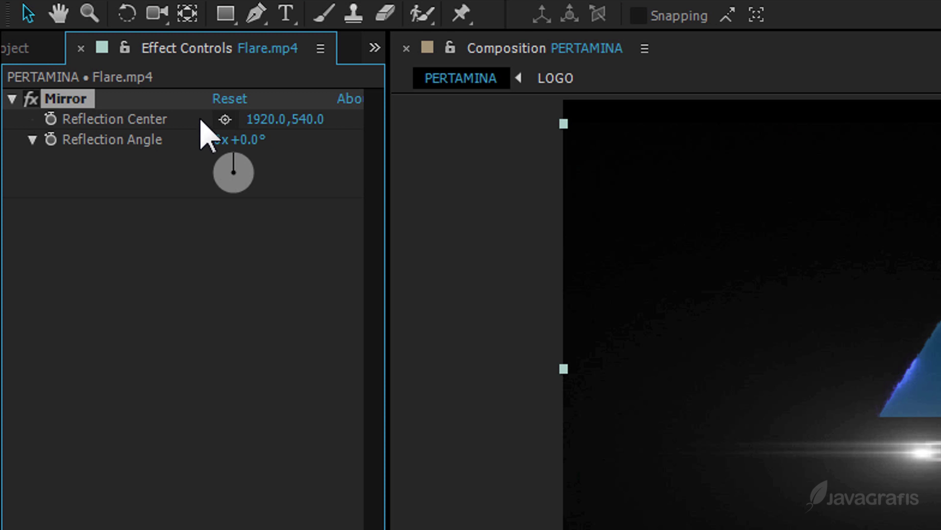
# - Set the Mirror Reflection Center to the text centre (955.9, 725.3) and scrub to verify
pyautogui.click(225, 119)
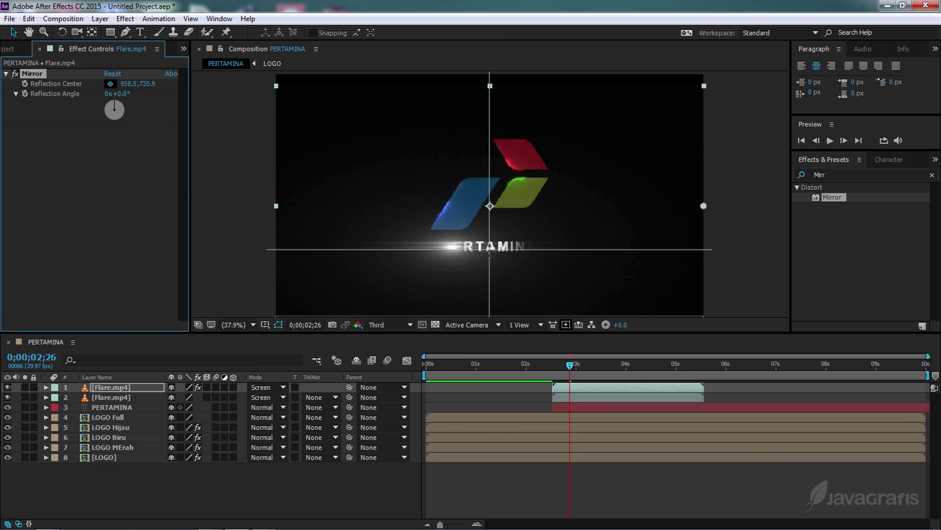
pyautogui.click(489, 246)
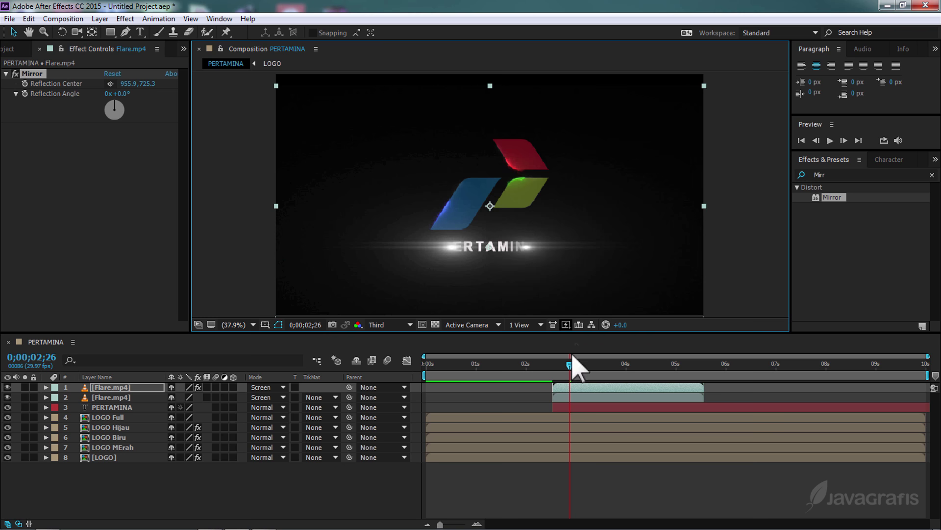
pyautogui.moveTo(569, 369)
pyautogui.mouseDown()
pyautogui.moveTo(634, 367)
pyautogui.moveTo(591, 376)
pyautogui.mouseUp()
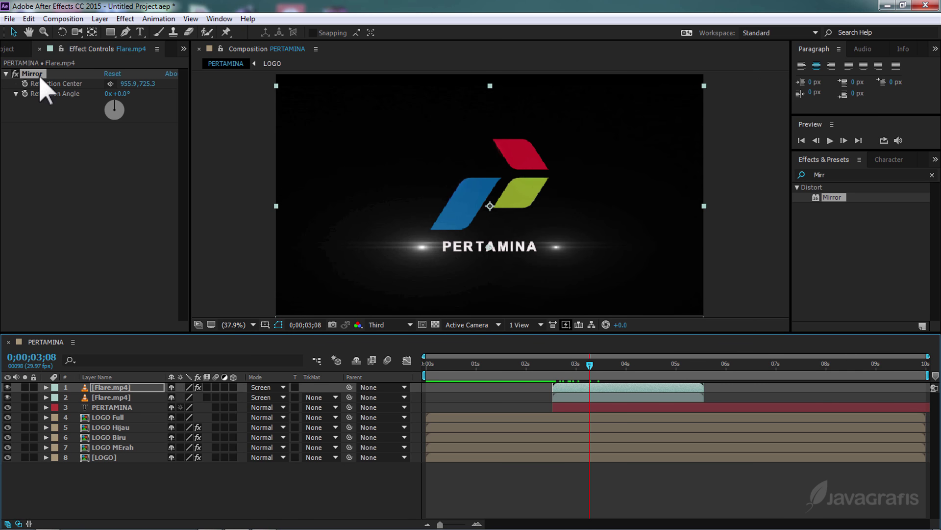
# - Place asap.mp4 at the bottom of the timeline and time-stretch it to 0;00;10;05 duration
pyautogui.click(10, 49)
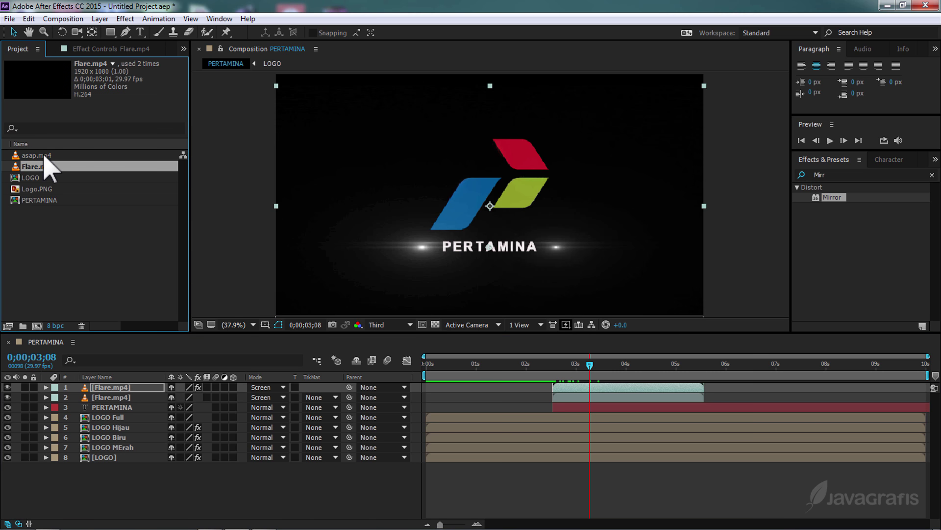
pyautogui.moveTo(43, 156); pyautogui.dragTo(76, 463)
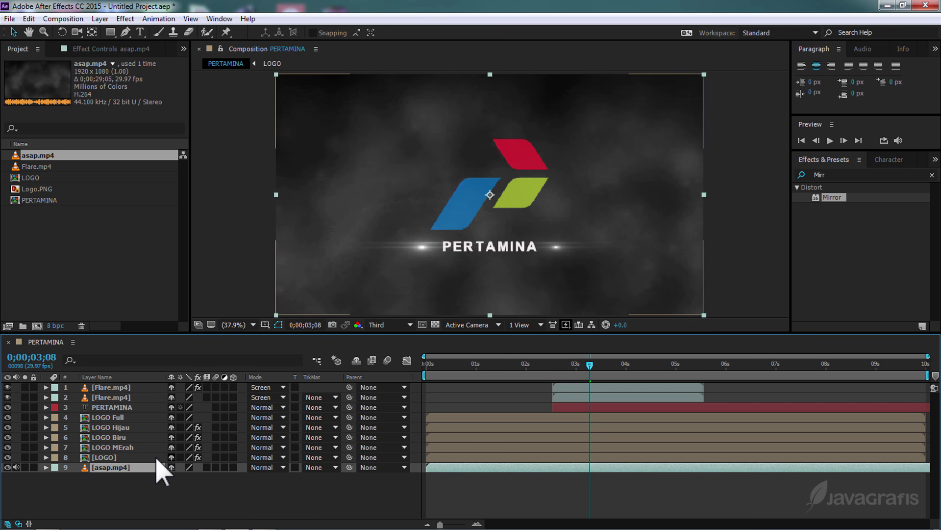
pyautogui.rightClick(126, 468)
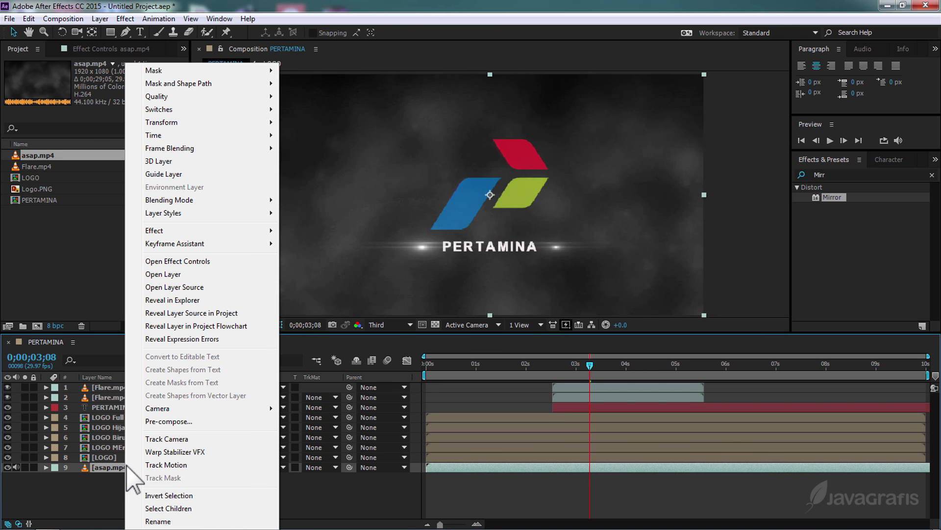
pyautogui.moveTo(268, 135)
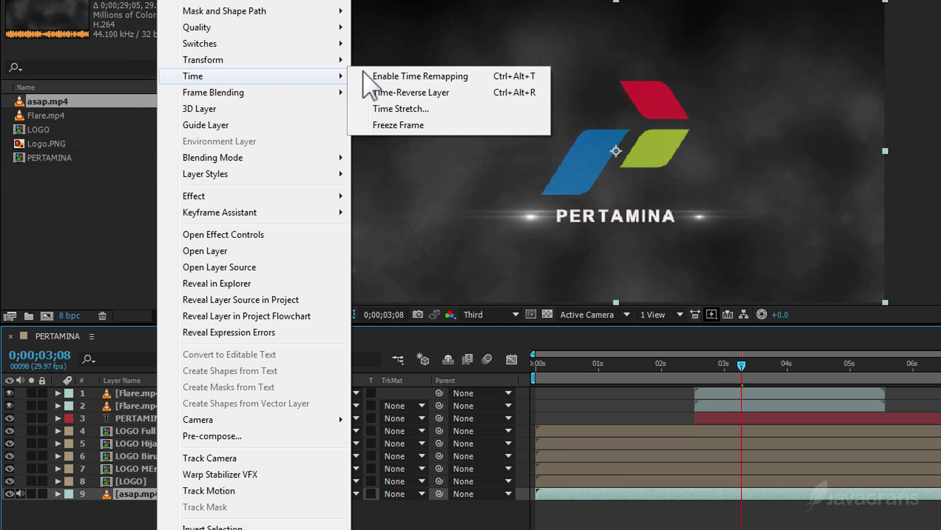
pyautogui.click(398, 110)
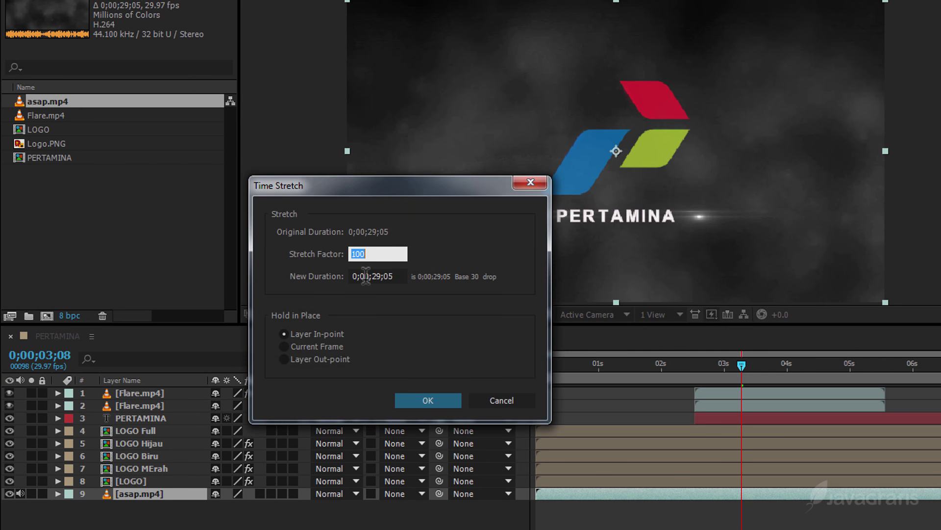
pyautogui.moveTo(374, 275); pyautogui.dragTo(381, 276)
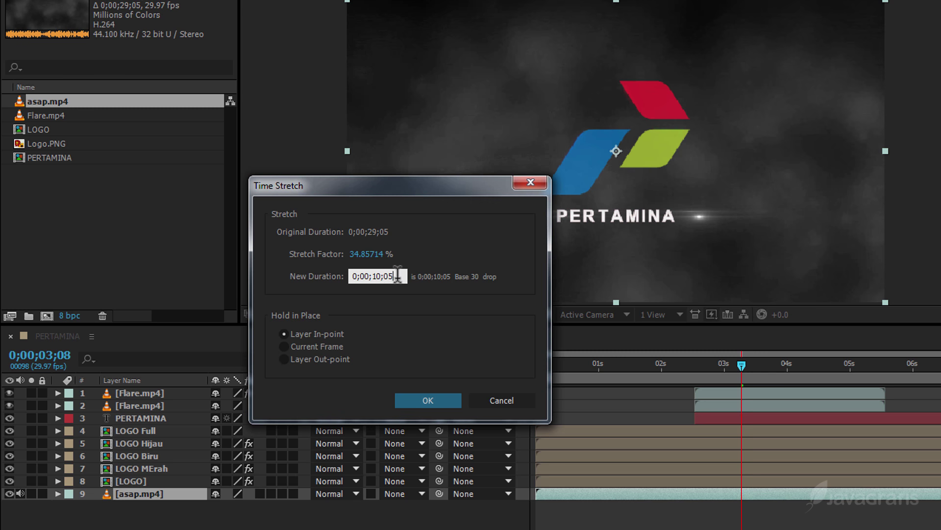
pyautogui.click(421, 400)
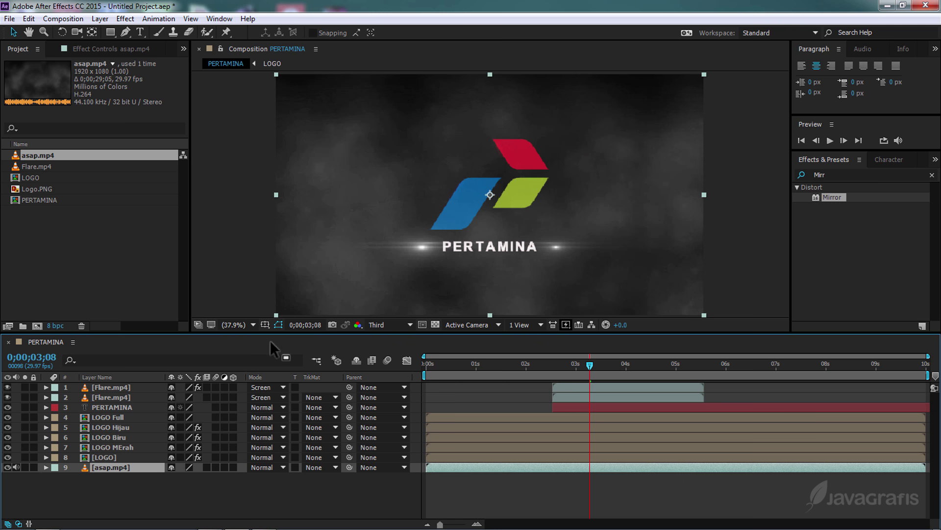
# - Create a new adjustment layer and move it to the top of the layer stack
pyautogui.rightClick(185, 495)
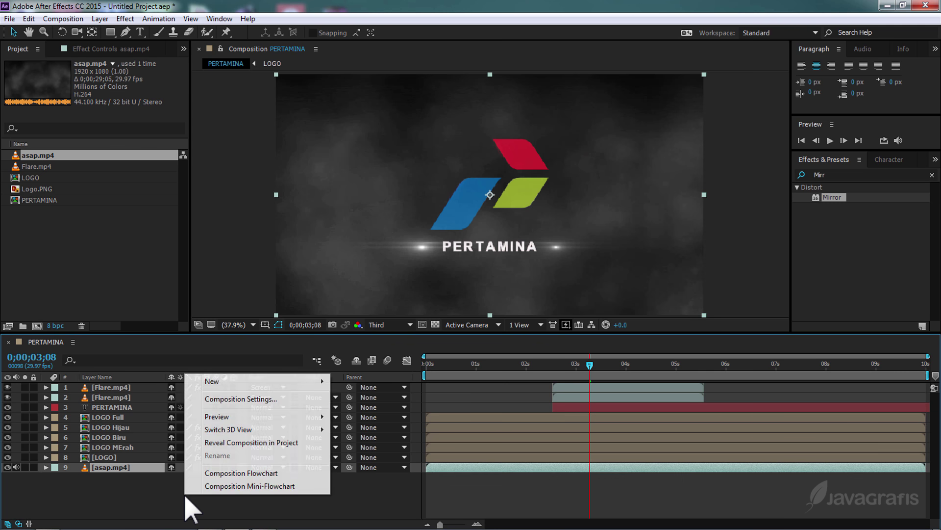
pyautogui.moveTo(388, 303)
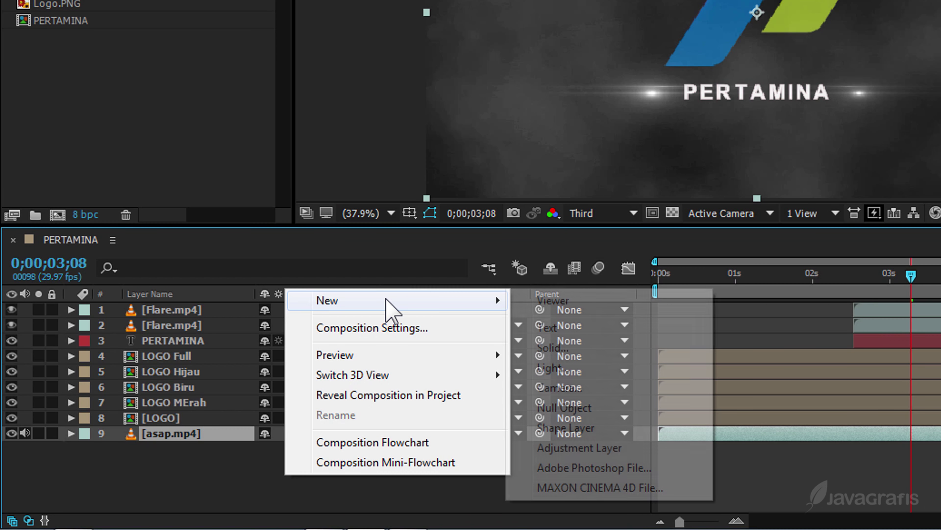
pyautogui.click(554, 448)
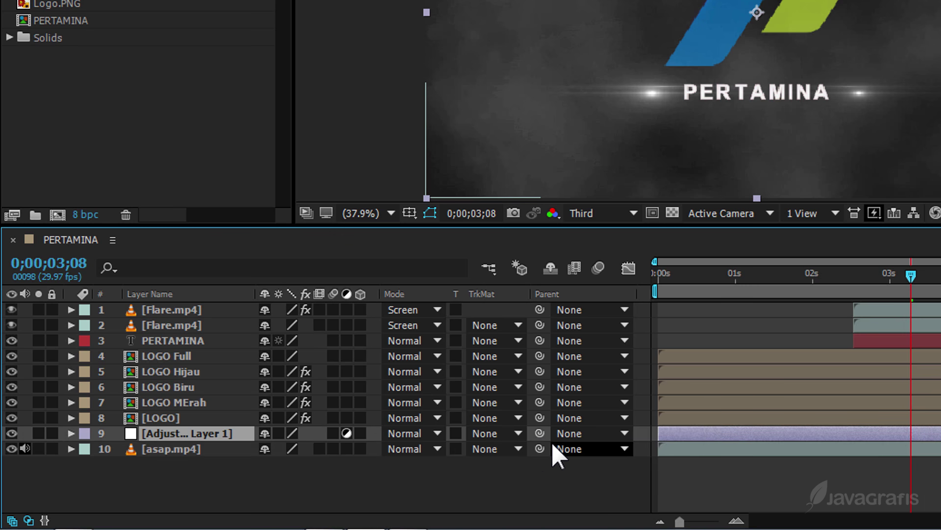
pyautogui.moveTo(123, 467); pyautogui.dragTo(119, 383)
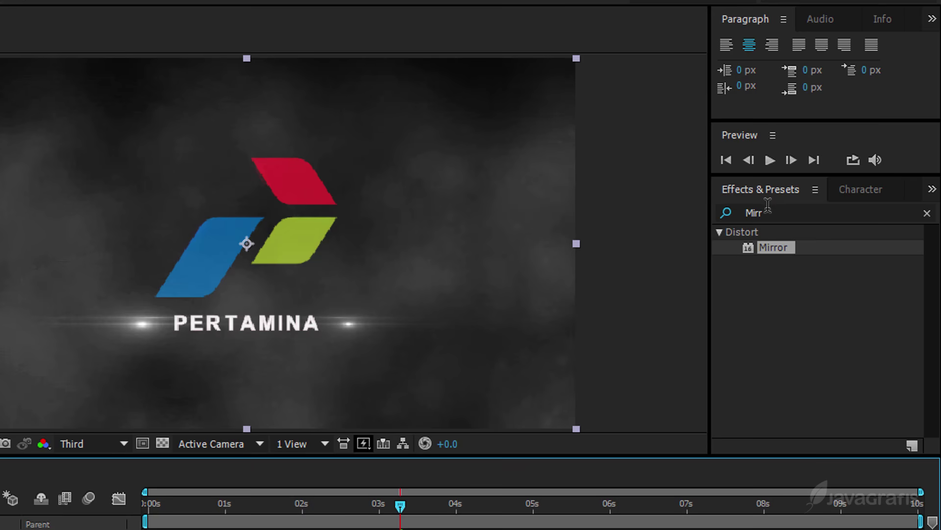
# - Apply Curves to the adjustment layer and shape an S-curve for stronger contrast
pyautogui.click(822, 174)
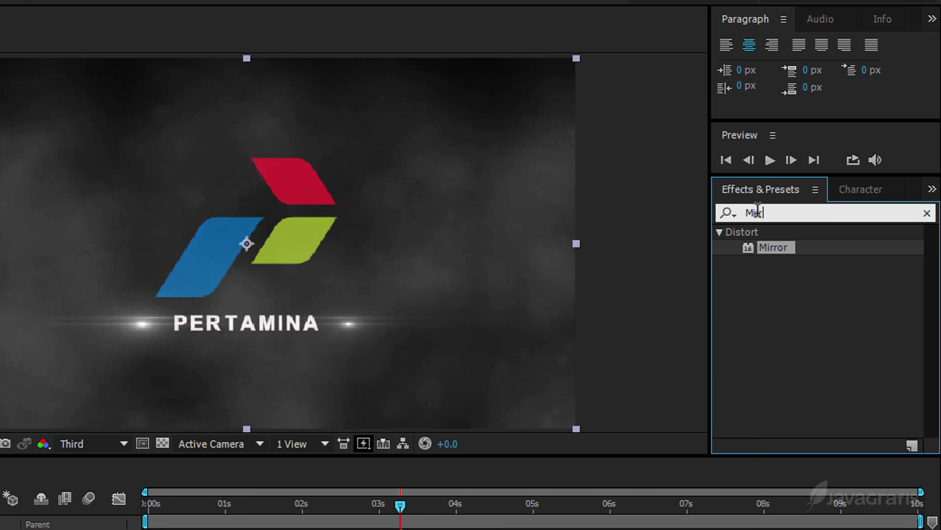
pyautogui.click(728, 214)
pyautogui.write('curvee')
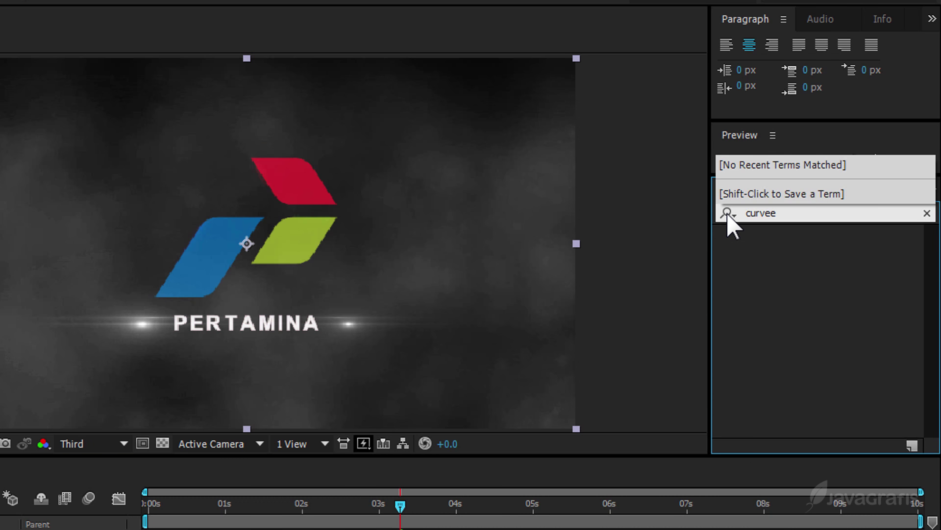
pyautogui.press('BackSpace')
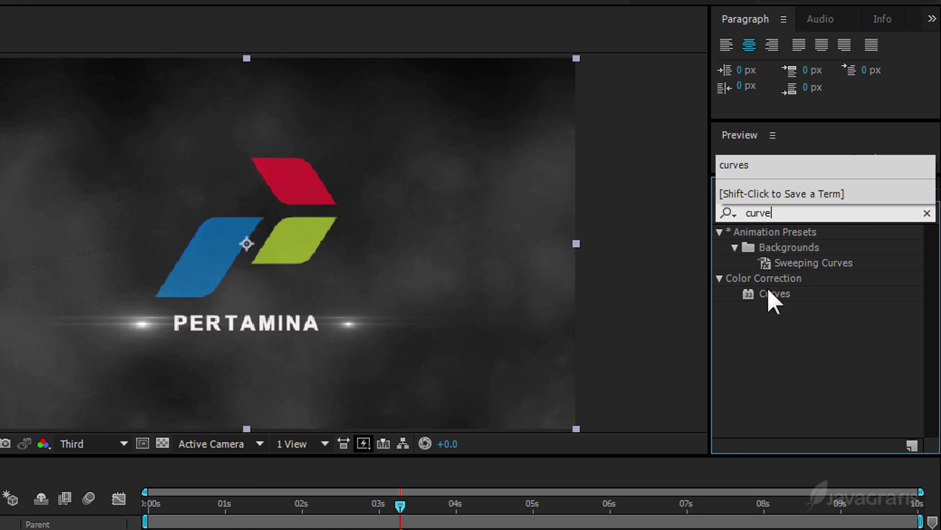
pyautogui.moveTo(769, 293); pyautogui.dragTo(110, 387)
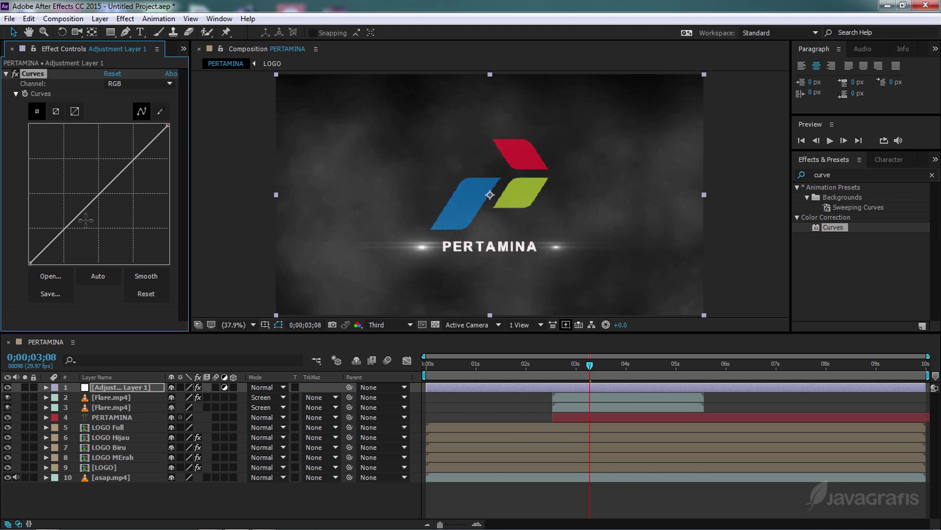
pyautogui.moveTo(83, 215); pyautogui.dragTo(88, 221)
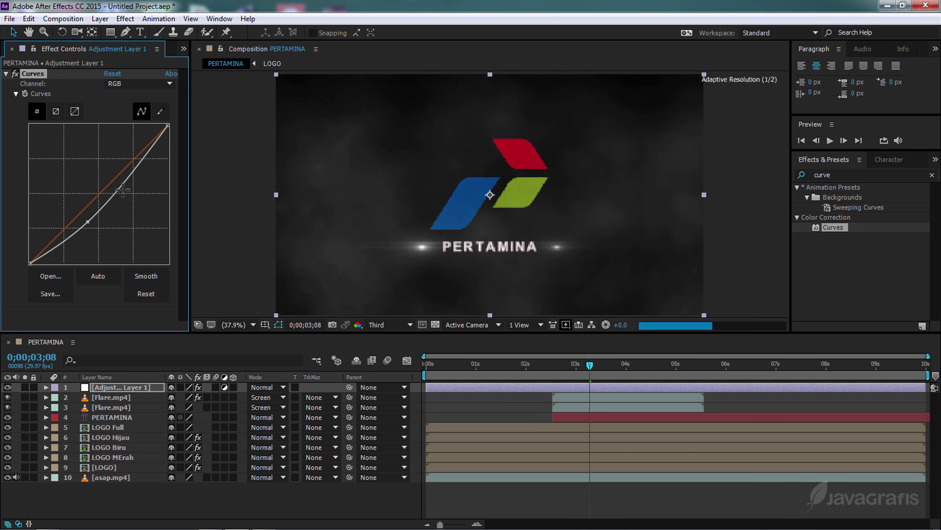
pyautogui.moveTo(138, 173); pyautogui.dragTo(116, 157)
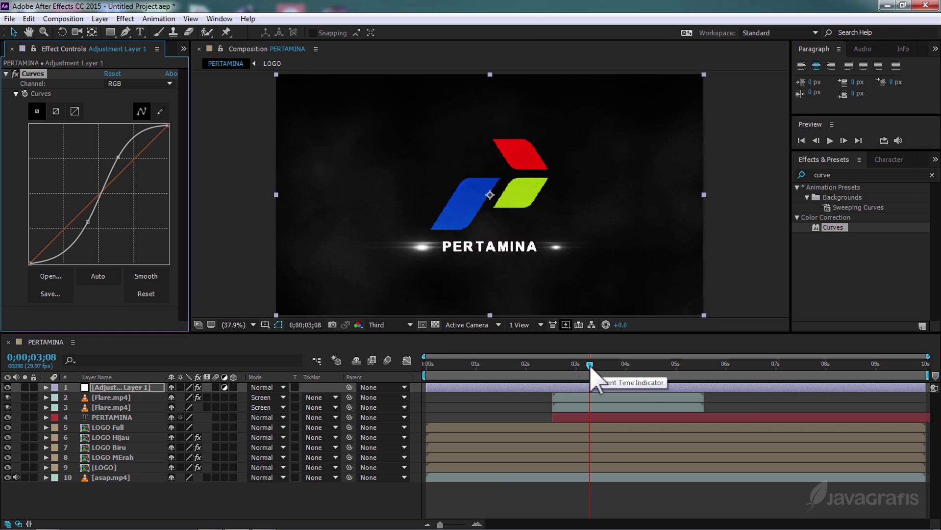
pyautogui.moveTo(590, 366); pyautogui.dragTo(373, 392)
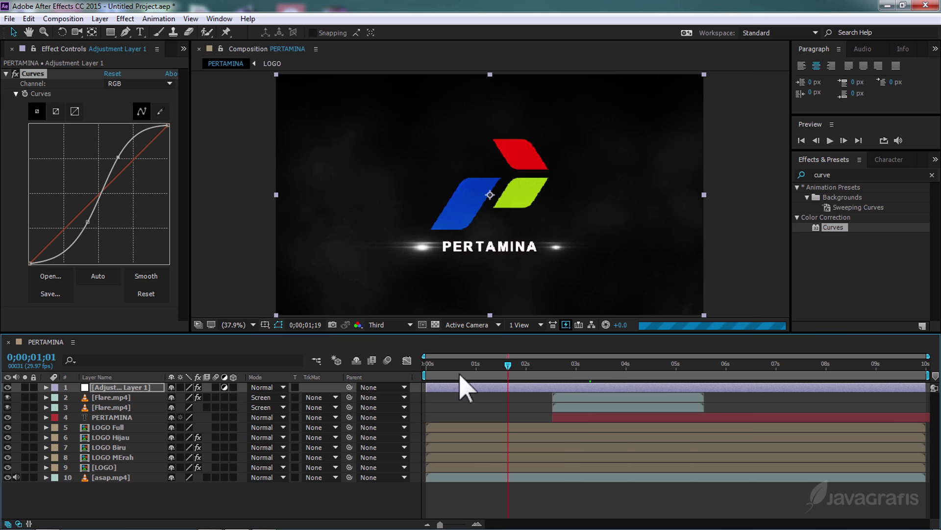
# - Set the preview resolution to Half and play the finished animation, then stop it
pyautogui.click(328, 509)
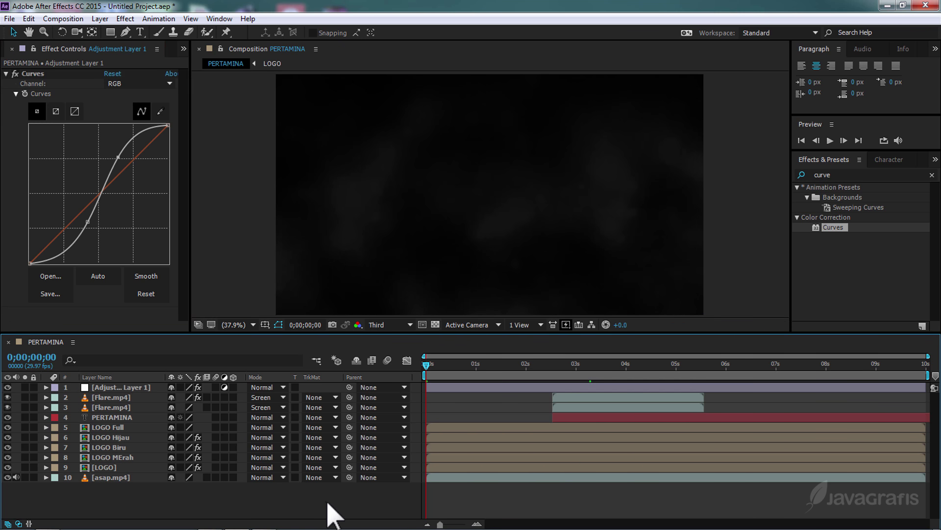
pyautogui.click(385, 325)
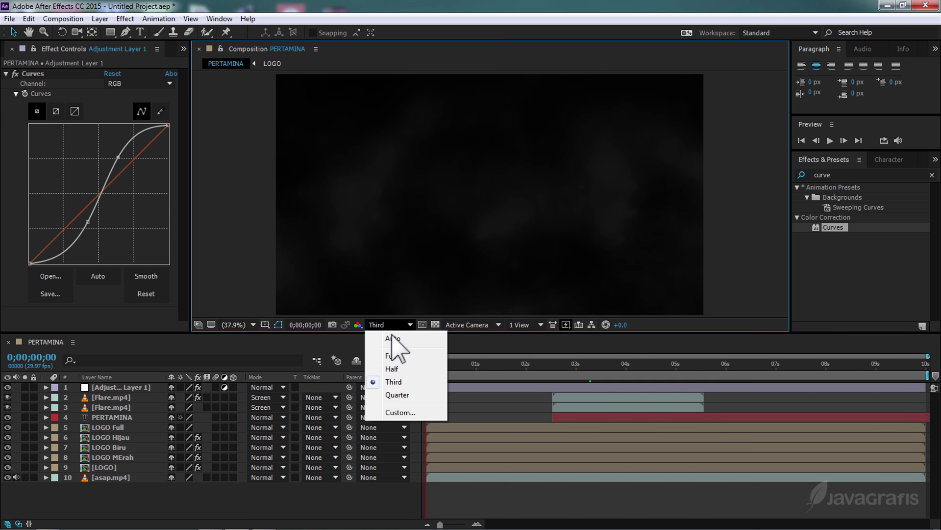
pyautogui.click(399, 368)
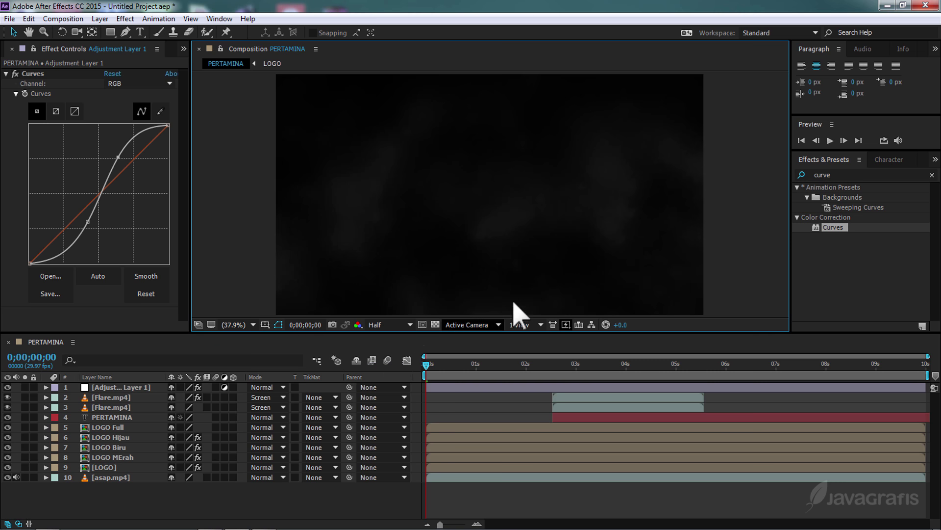
pyautogui.click(829, 142)
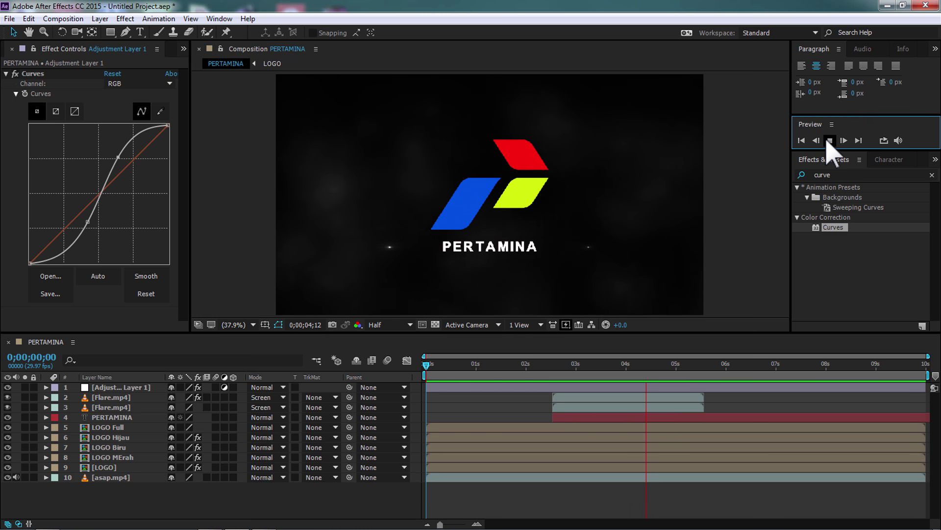
pyautogui.click(828, 141)
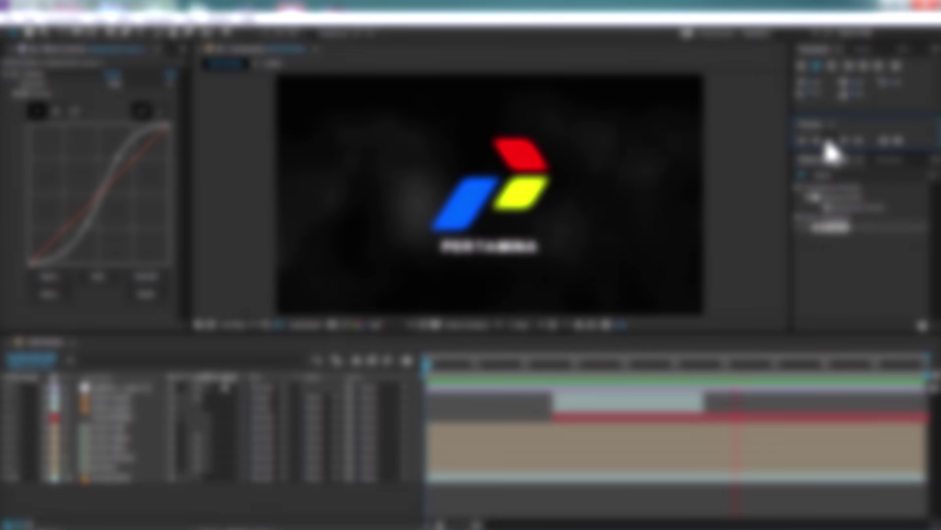